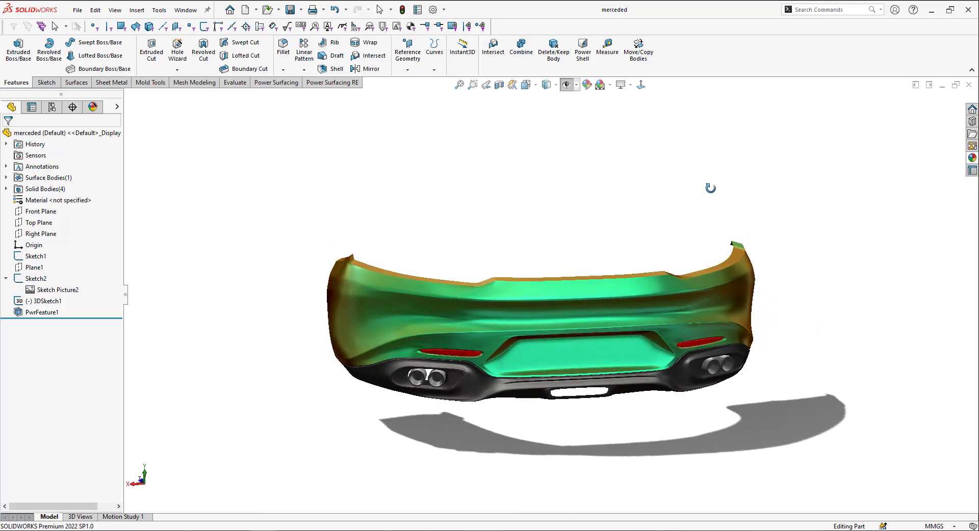
middle_click_drag(689, 169, 718, 168)
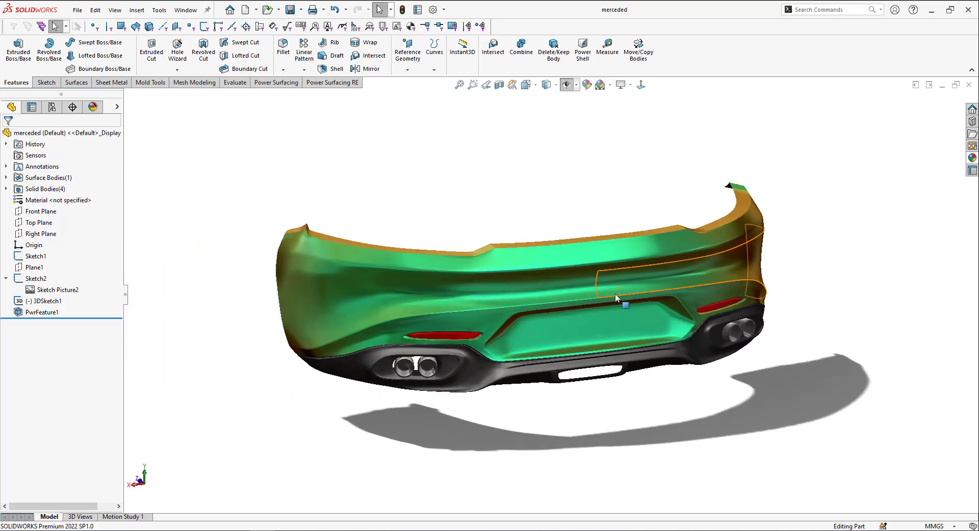
middle_click_drag(616, 298, 658, 219)
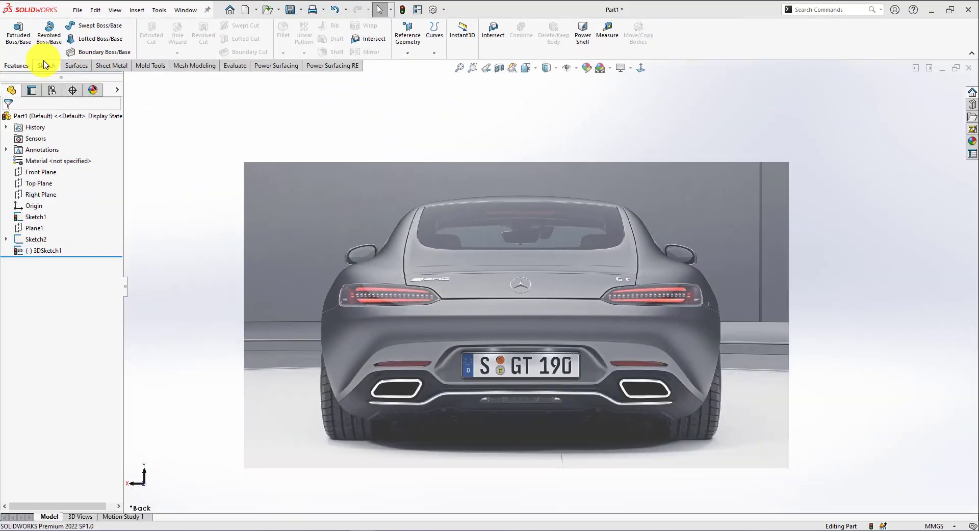
Draw a strip of five connected quad faces on Plane1 beneath the tail light, from the car's outer flank to its centreline.
left_click(32, 228)
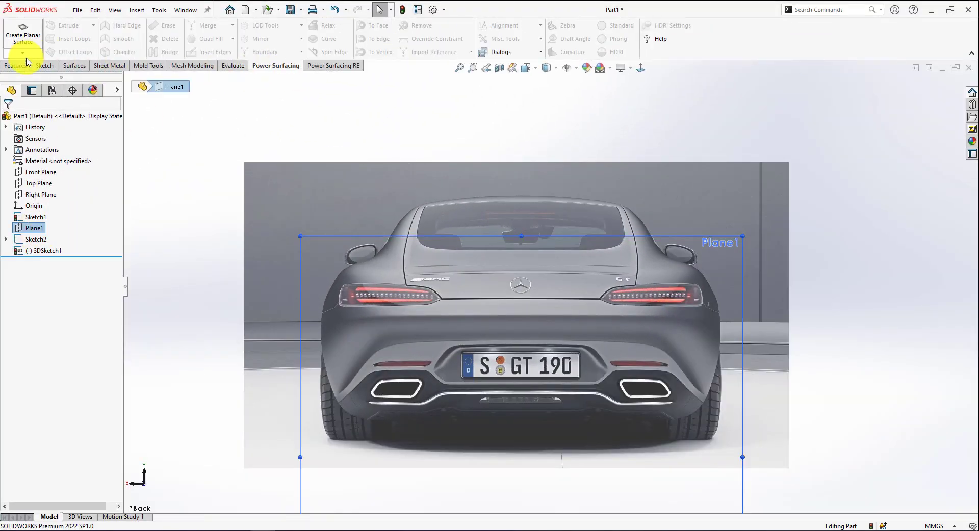
left_click(58, 150)
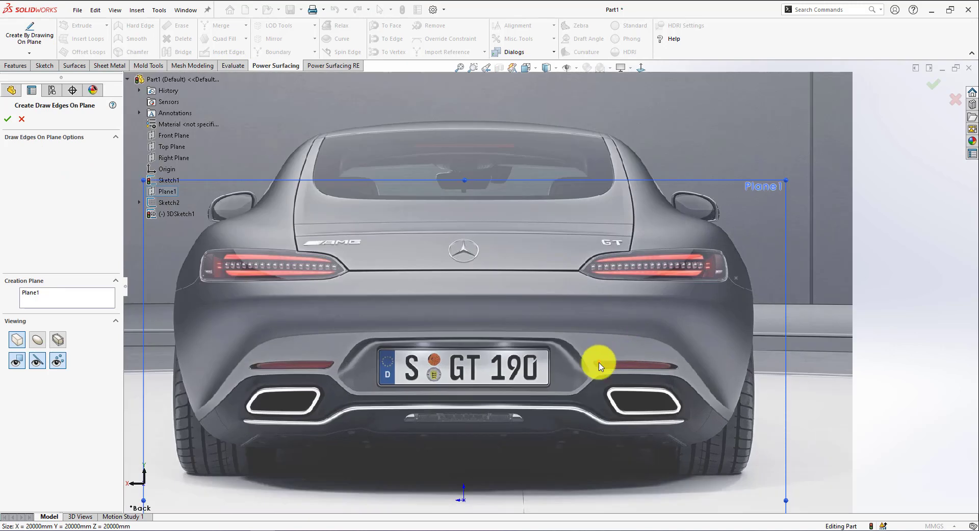
scroll(171, 319, "down", 1)
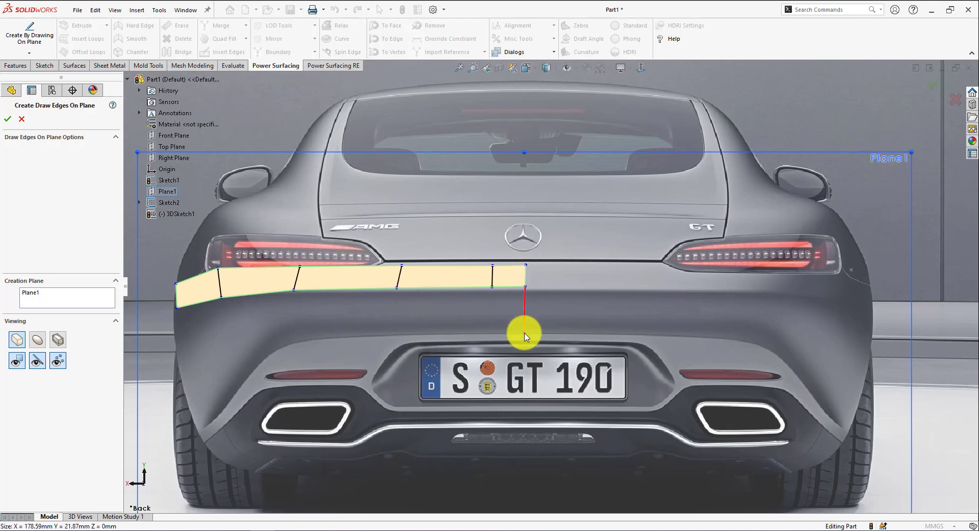
key("Escape")
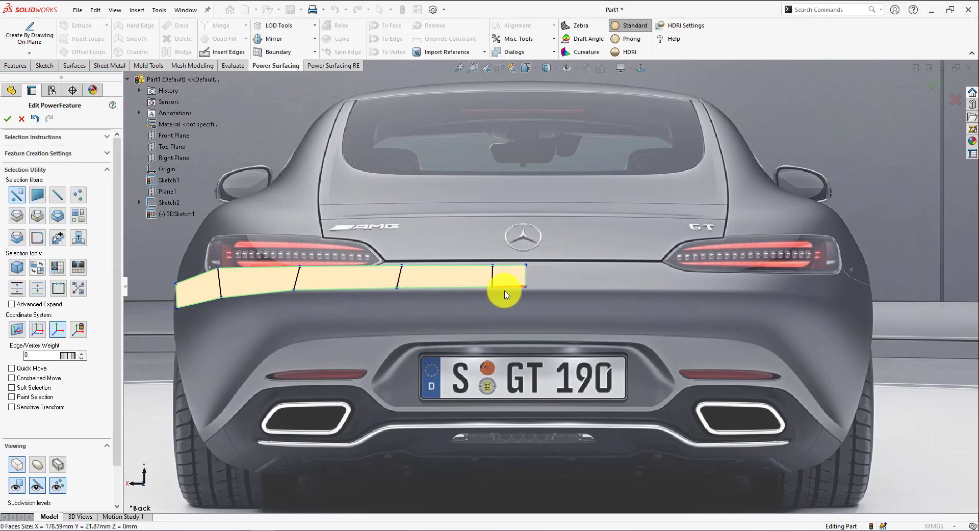
Turn on 50% transparency and move the strip's five upper vertices up to the trunk seam.
left_click(218, 268)
scroll(154, 261, "down", 3)
left_click(11, 486)
left_click(492, 268)
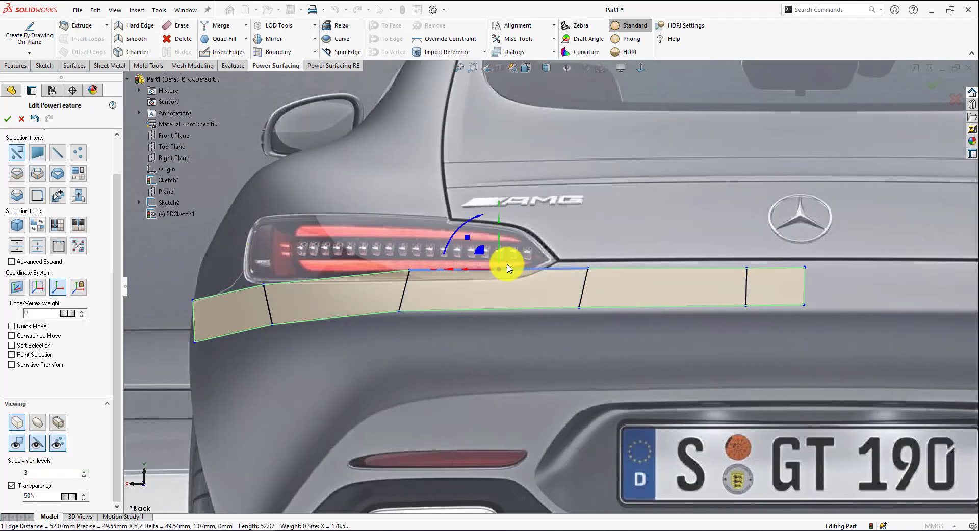
left_click_drag(844, 237, 250, 294)
right_click(536, 238)
left_click(593, 223)
left_click_drag(561, 230, 561, 224)
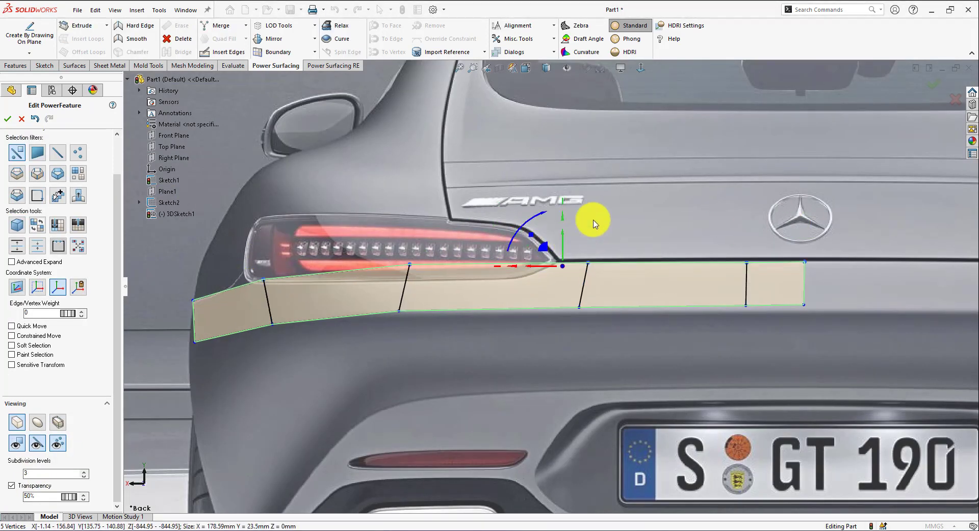
Delete the unneeded edges on the strip and move the upper vertex toward the tail light's outer lower corner.
left_click(221, 52)
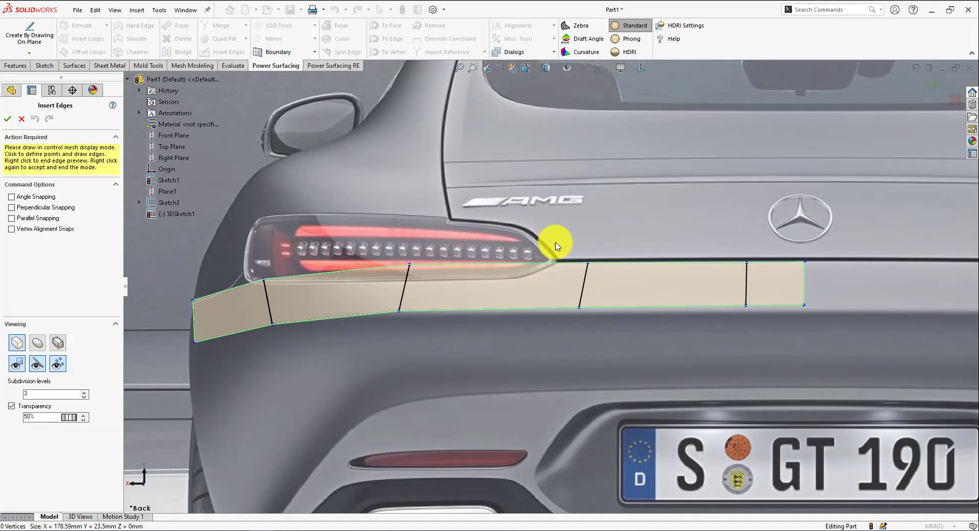
right_click(254, 288)
left_click(479, 277)
left_click(357, 277, "ctrl")
key("Delete")
scroll(634, 291, "up", 2)
scroll(383, 291, "down", 2)
left_click(359, 281)
left_click_drag(333, 261, 312, 267)
left_click(318, 274)
Insert an edge across the strip below the tail light's outer corner.
left_click(210, 53)
left_click(331, 281)
left_click(344, 332)
right_click(344, 334)
left_click(330, 281)
left_click(277, 312)
Insert an edge across the strip near the tail light's inner tip.
scroll(549, 290, "up", 4)
key("i")
scroll(638, 309, "down", 3)
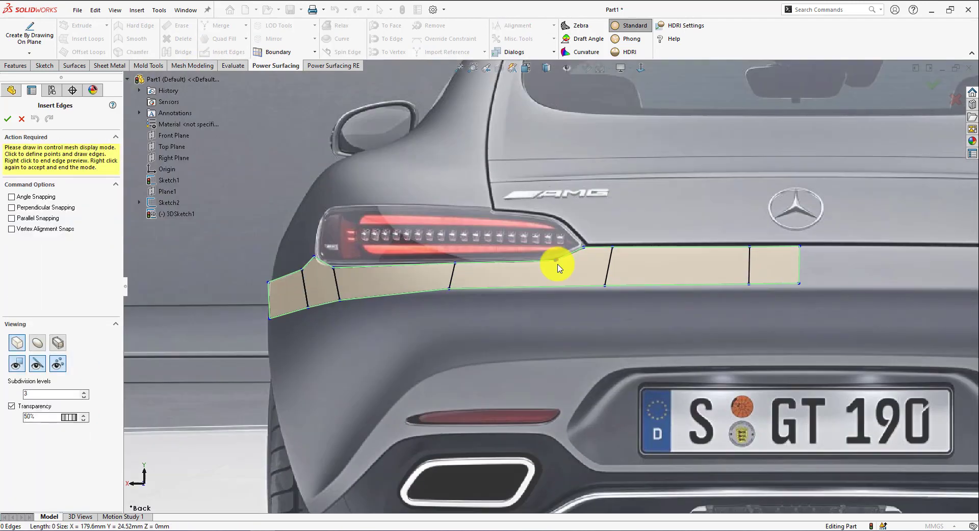
left_click(576, 286)
right_click(577, 291)
Mirror the half strip about its edge on the car's centreline.
scroll(548, 283, "up", 2)
left_click(721, 271)
left_click(274, 39)
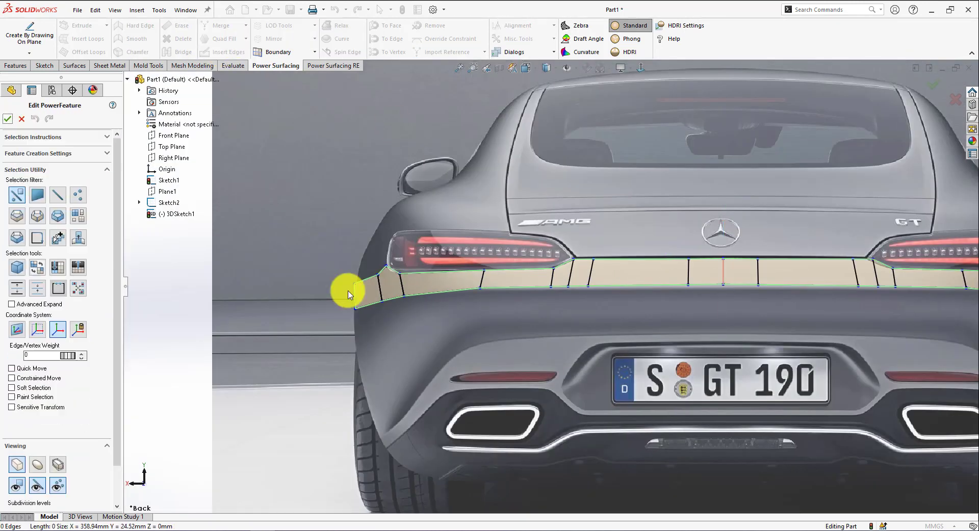
Bend the whole strip symmetrically about its centre into a shallow arc as seen from above.
scroll(352, 292, "up", 2)
scroll(527, 345, "up", 1)
key("shift+Down")
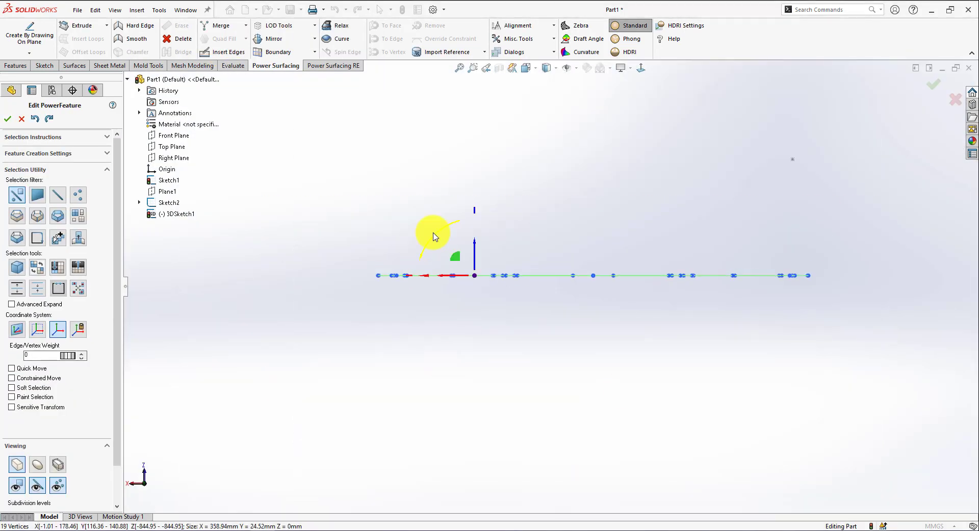
left_click(515, 76)
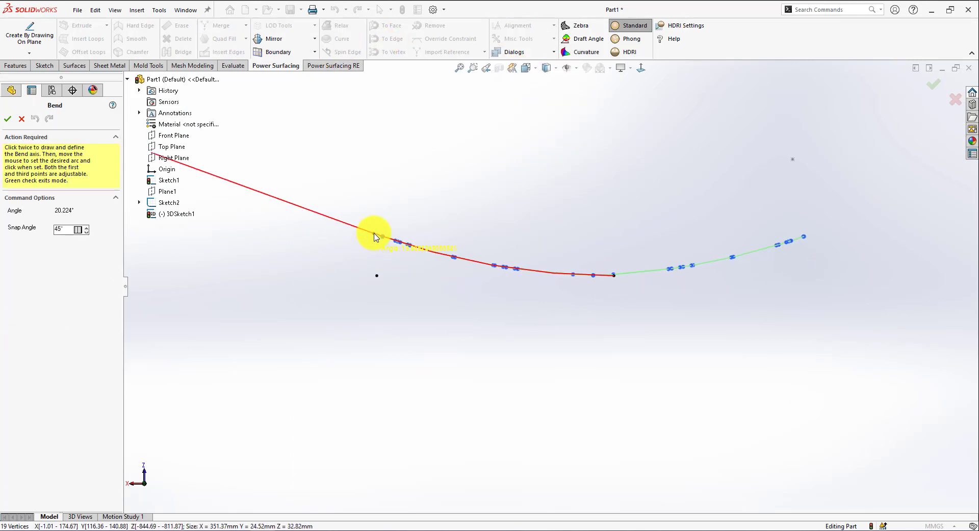
left_click(365, 238)
left_click(518, 39)
left_click(515, 77)
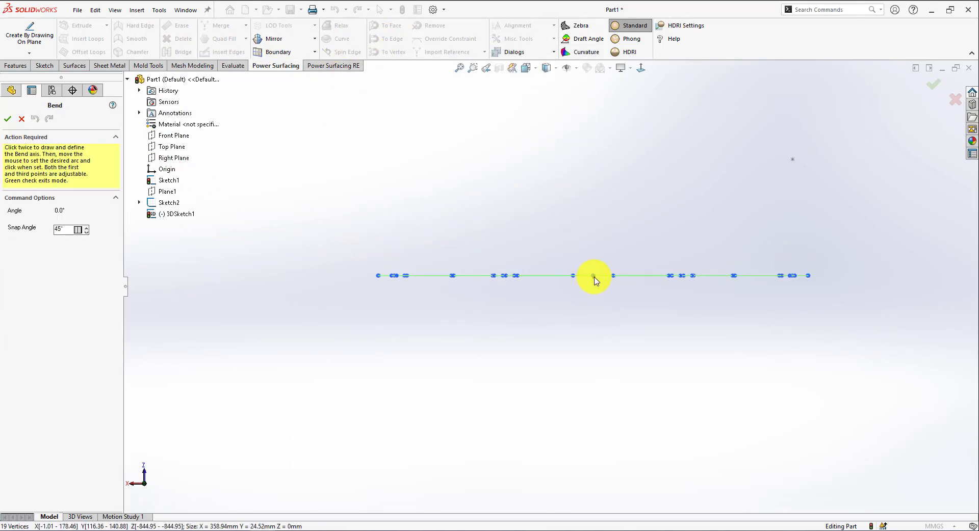
Bend the strip a second time to deepen its curve toward both ends.
left_click(518, 39)
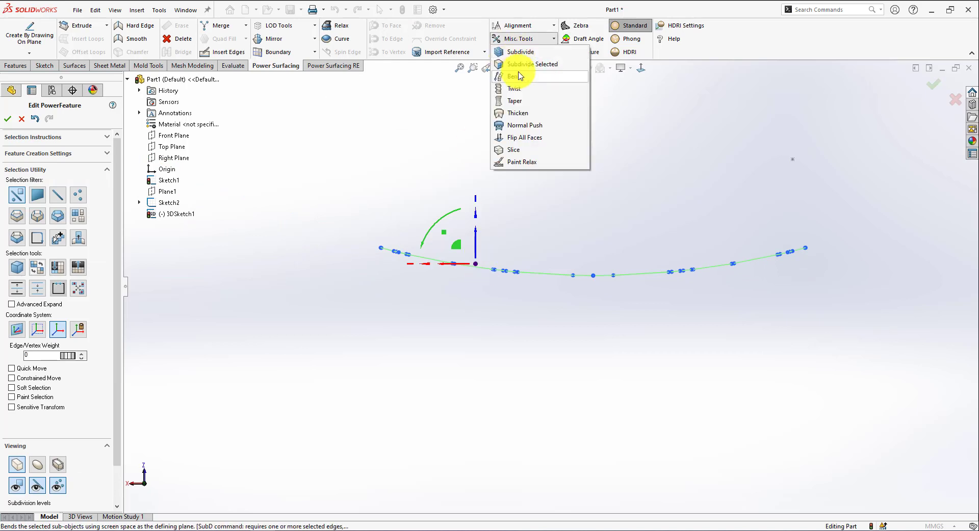
left_click(518, 76)
left_click(389, 228)
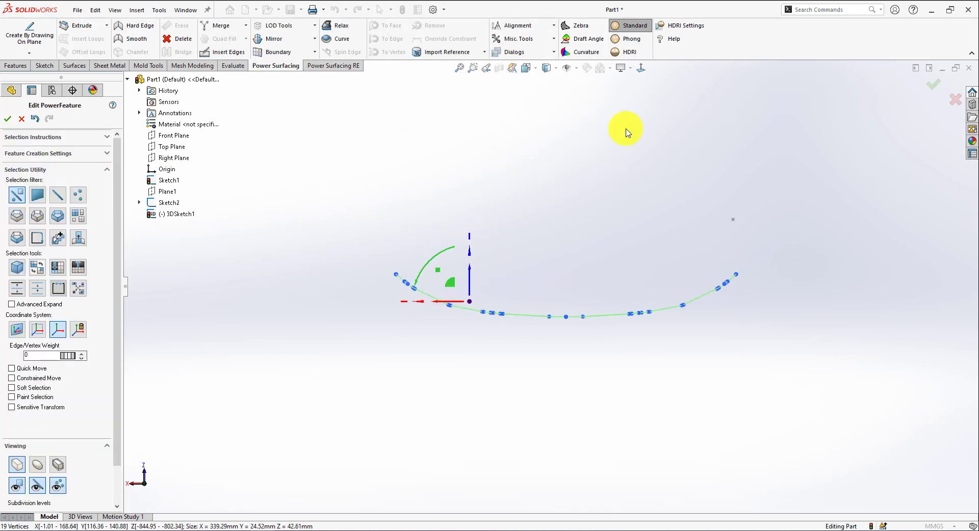
Bend the strip's ends further, starting from the edges near the tail lights' inner tips.
left_click(518, 39)
left_click(515, 76)
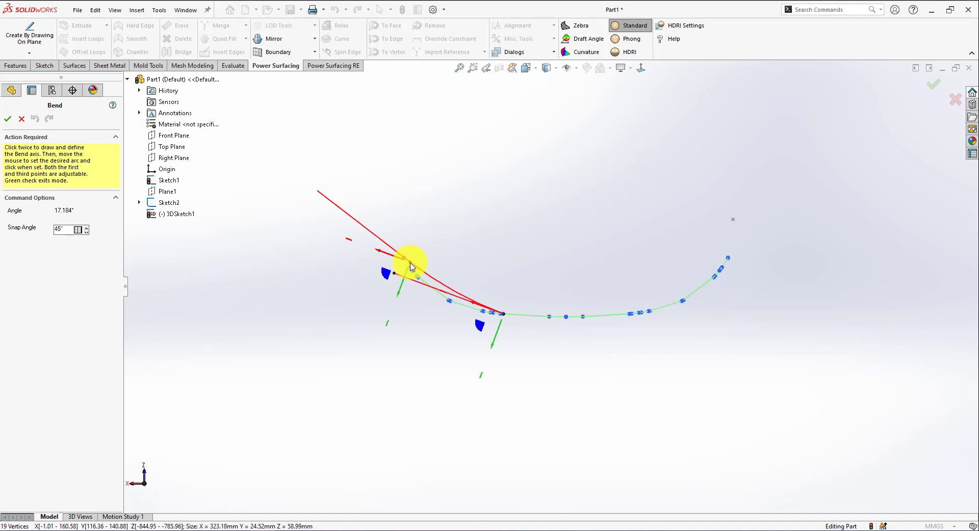
left_click(615, 289)
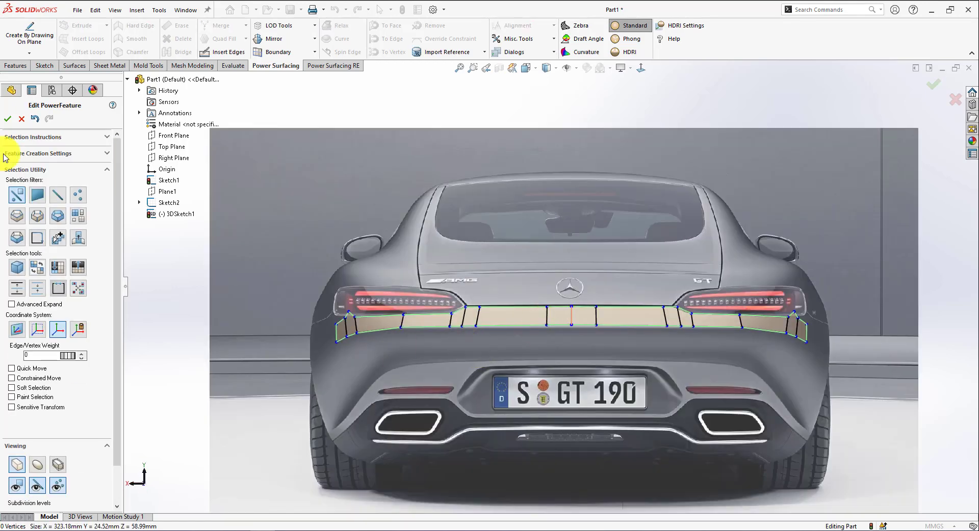
Select the two outermost faces of the strip and reposition them outward to follow the car's flank.
left_click(352, 319)
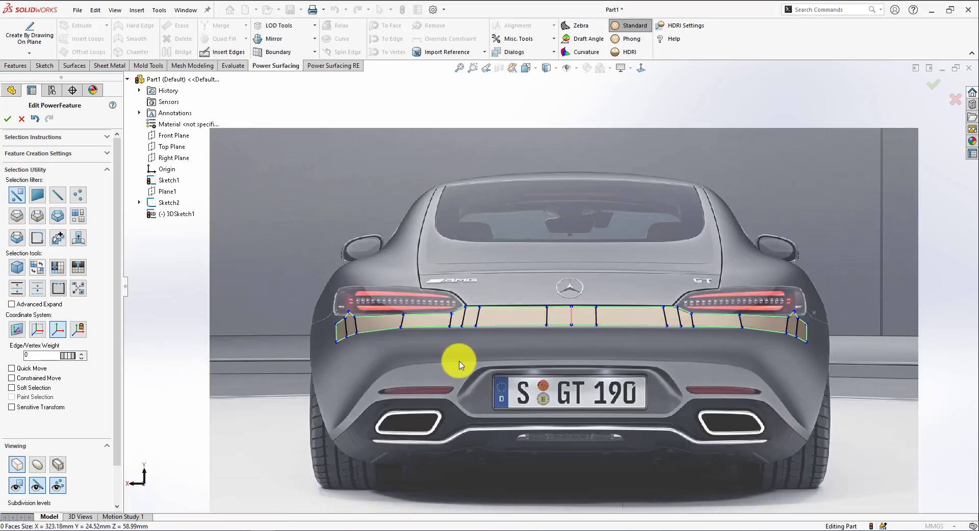
left_click(37, 194)
left_click(407, 389)
scroll(343, 332, "down", 3)
left_click(377, 322)
left_click(402, 317, "ctrl")
scroll(402, 317, "up", 1)
left_click_drag(392, 315, 367, 315)
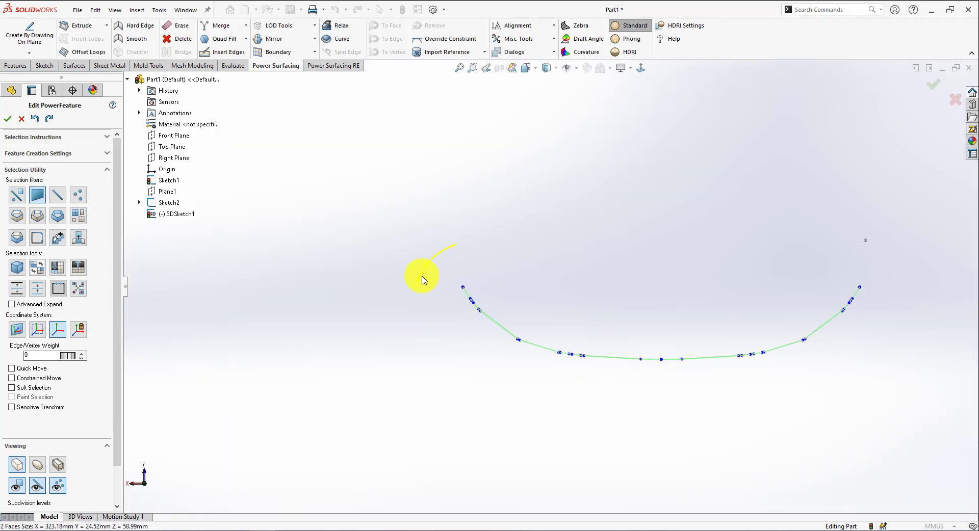
left_click_drag(422, 280, 453, 307)
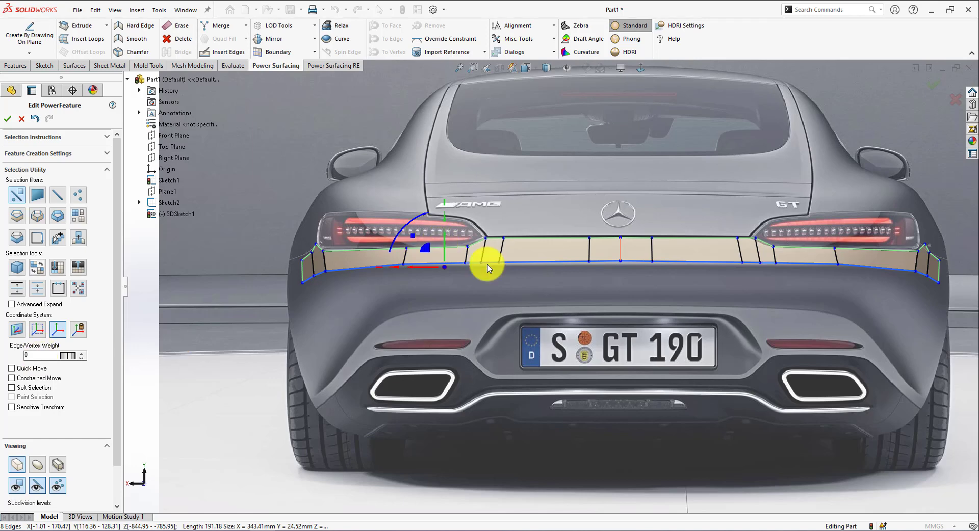
Extrude the strip's eight lower edges down to above the number plate and pull the outer vertices down to the bumper corner.
left_click_drag(444, 203, 446, 297)
left_click(318, 322)
left_click_drag(314, 309, 314, 386)
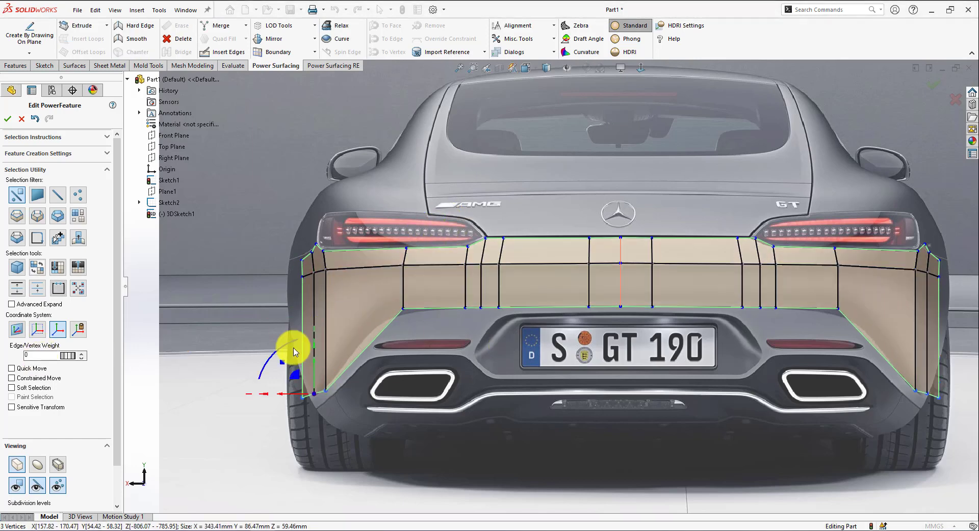
left_click_drag(293, 350, 280, 361)
Move the lower vertices below the tail light outward so the mesh border follows the bumper crease.
left_click(373, 368)
left_click(403, 309)
left_click_drag(390, 296, 368, 310)
left_click(465, 308)
left_click_drag(447, 291, 408, 293)
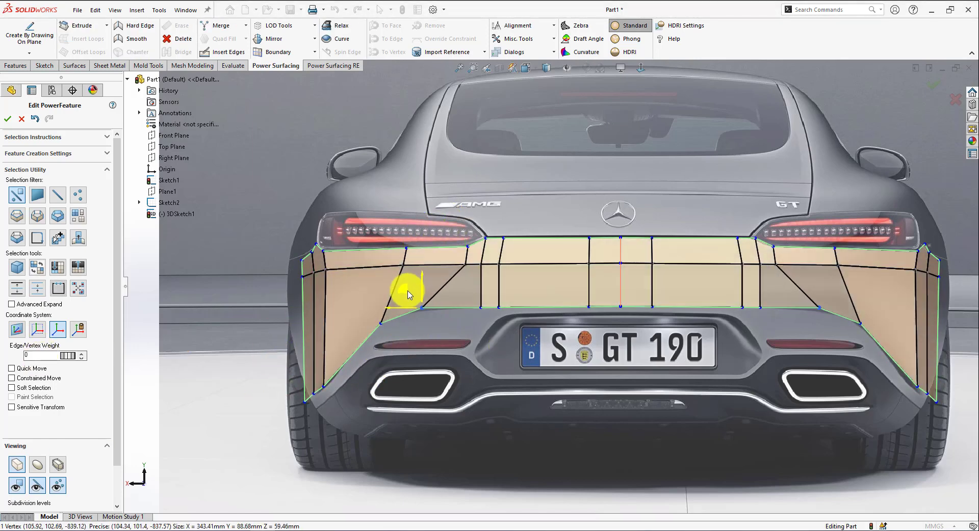
left_click(481, 308)
mouse_move(470, 309)
left_mouse_down()
mouse_move(451, 309)
mouse_move(482, 308)
left_mouse_up()
Turn on Constrained Move and slide the inner vertical edges away from the centreline to even out the face widths.
left_click(499, 307)
left_click(11, 378)
left_click_drag(566, 270, 527, 282)
left_click(454, 338)
left_click(498, 264)
left_click(417, 372)
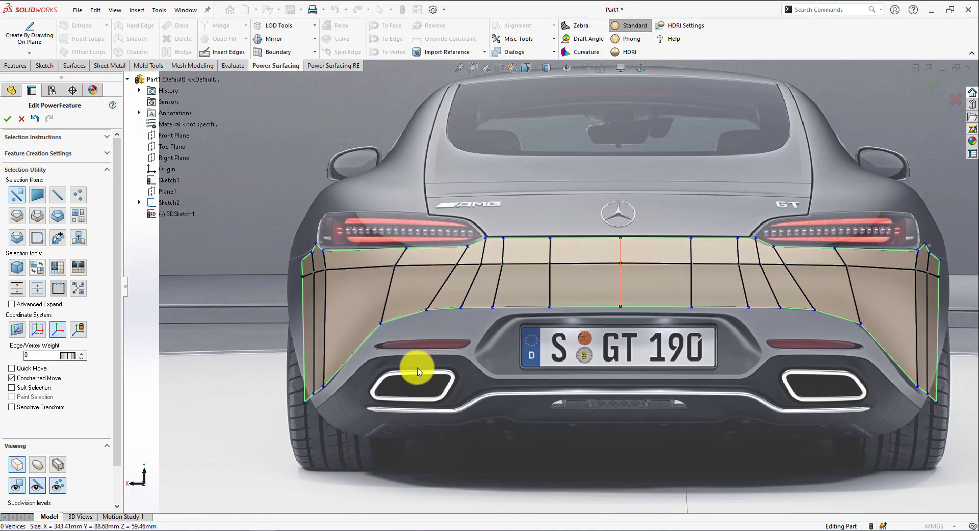
Adjust the mesh's lowest outer corner vertices to the bumper outline and turn off Constrained Move.
scroll(670, 352, "down", 1)
left_click_drag(213, 396, 220, 389)
left_click(196, 410)
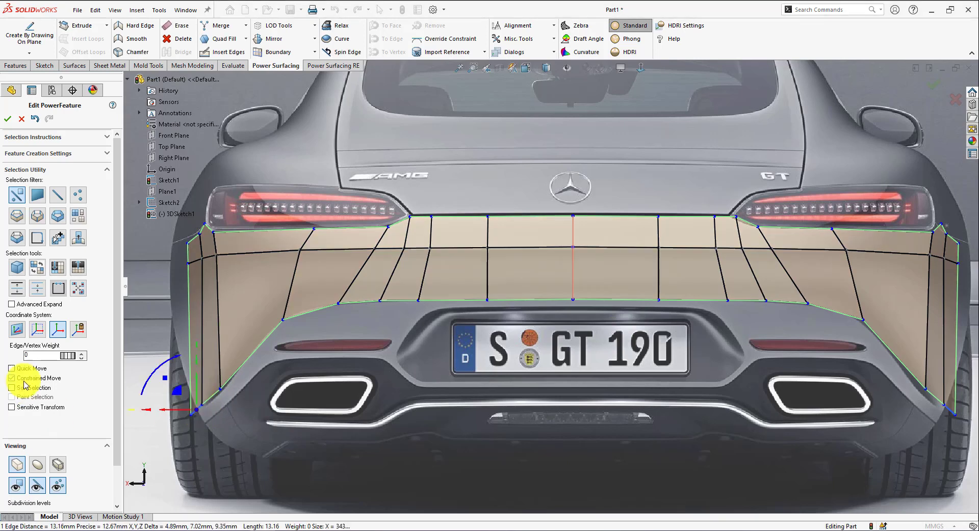
left_click(204, 409)
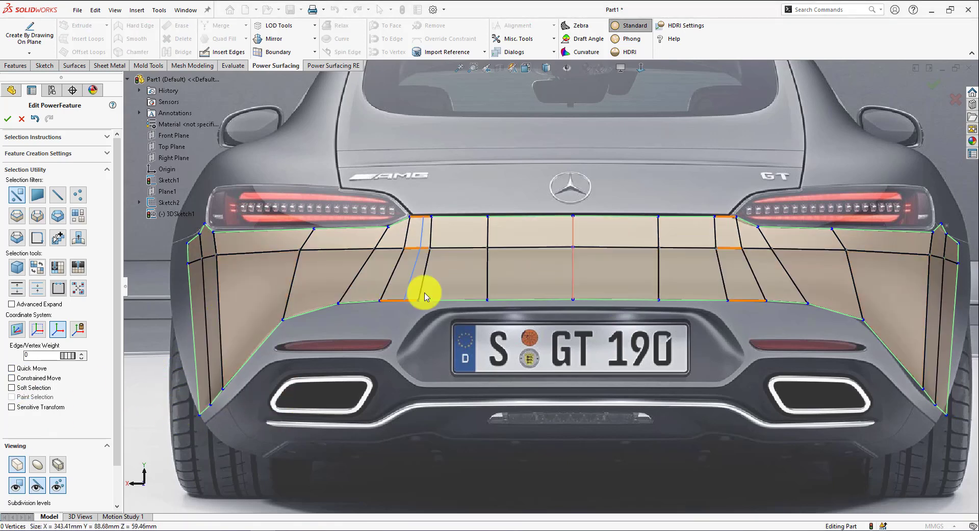
Insert a horizontal edge loop through the lower row of faces and move its outer vertices out to the car's flank.
key("l")
left_click(270, 299)
mouse_move(330, 282)
left_mouse_down()
mouse_move(274, 301)
mouse_move(328, 280)
mouse_move(316, 285)
left_mouse_up()
right_click(403, 322)
left_click(412, 332)
Shift the new loop's edges and vertices below the tail light sideways to smooth the mesh flow.
left_click(442, 276)
left_click(393, 277, "ctrl")
left_click(359, 277, "ctrl")
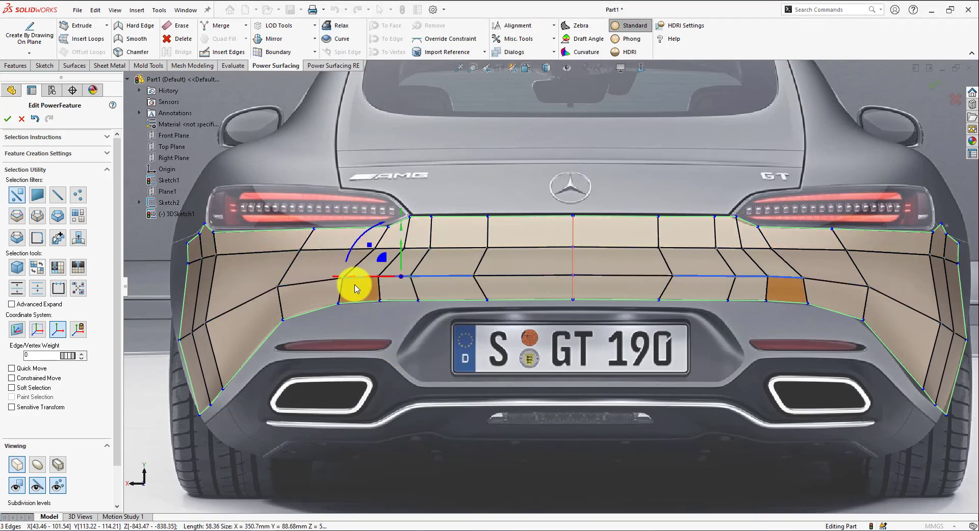
left_click_drag(385, 276, 398, 276)
scroll(398, 310, "up", 1)
left_click(322, 287)
left_click_drag(313, 288, 322, 288)
scroll(308, 308, "up", 1)
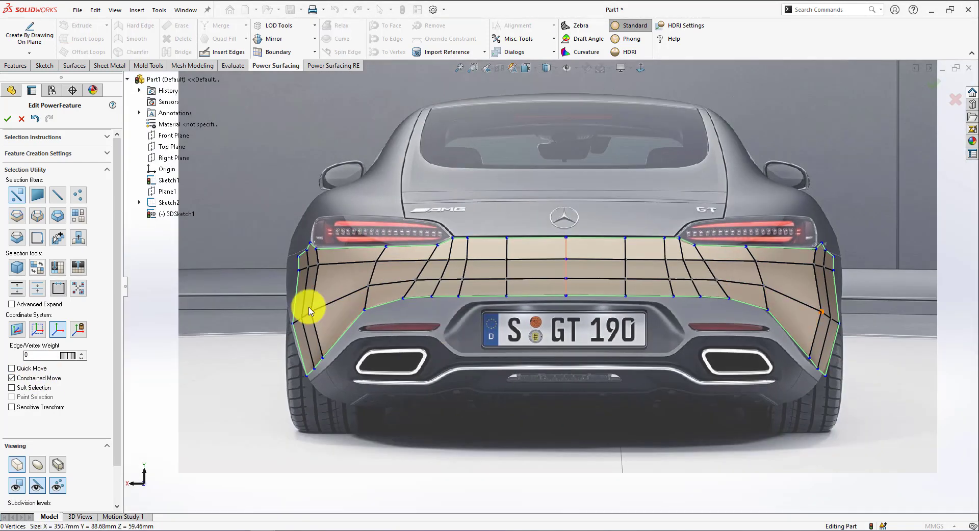
Move the upper outer corner vertices beside the tail light outward to the car's silhouette.
scroll(296, 308, "down", 1)
left_click_drag(340, 249, 305, 264)
scroll(284, 268, "down", 3)
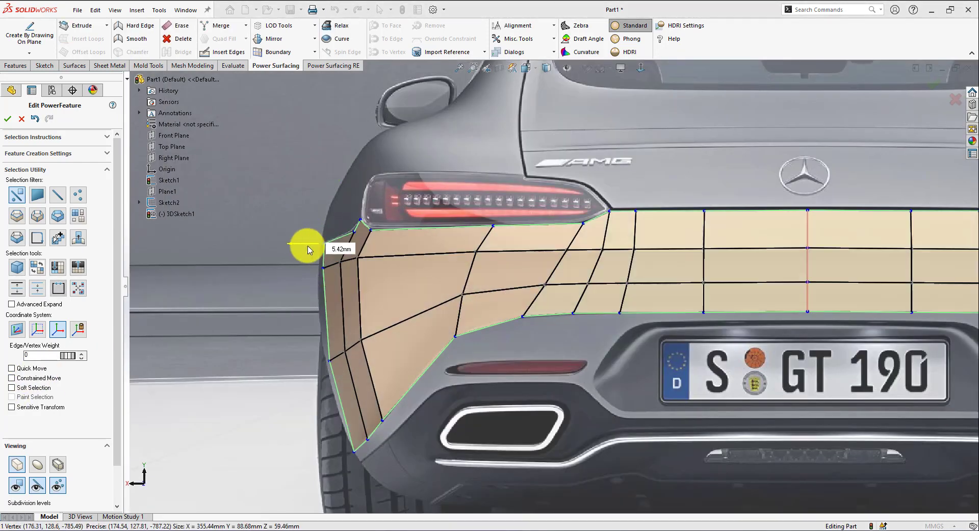
left_click(354, 235)
key("Escape")
scroll(572, 292, "up", 5)
right_click_drag(621, 356, 524, 260)
scroll(479, 259, "down", 5)
left_click(469, 295)
left_click_drag(665, 416, 688, 408)
key("ctrl+z")
Select the six faces of the mesh's middle row and move them in depth to shape the bumper's bulge.
right_click_drag(743, 406, 652, 366)
middle_click_drag(652, 367, 671, 343)
scroll(671, 343, "down", 2)
left_click(663, 341)
left_click(591, 343)
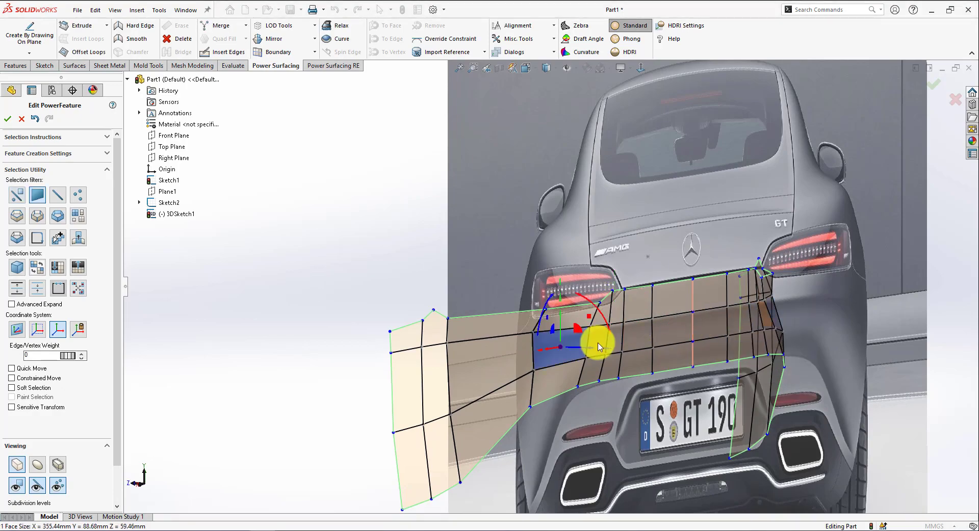
middle_click_drag(601, 345, 568, 353)
left_click(701, 378)
middle_click_drag(702, 377, 678, 339)
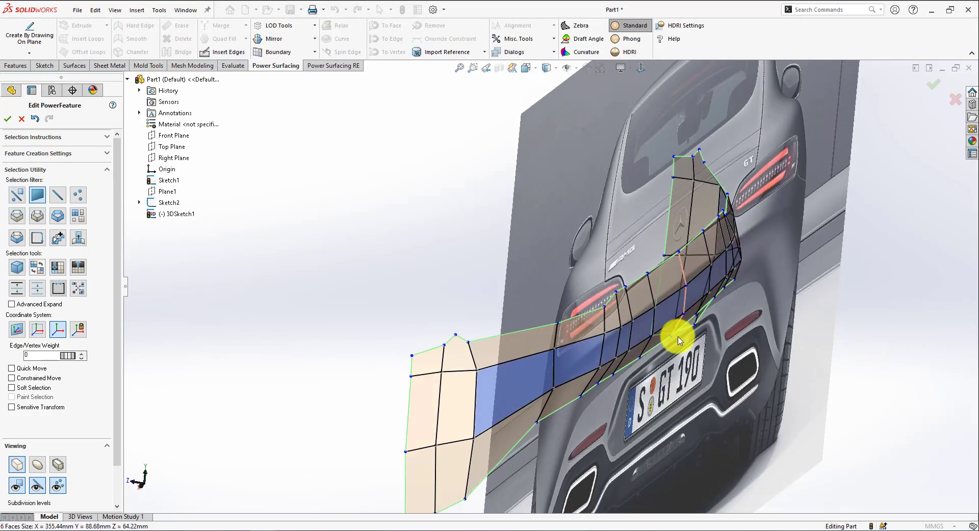
left_click_drag(677, 339, 619, 351)
left_click(586, 354)
mouse_move(586, 354)
middle_mouse_down()
mouse_move(549, 474)
mouse_move(494, 349)
mouse_move(618, 356)
middle_mouse_up()
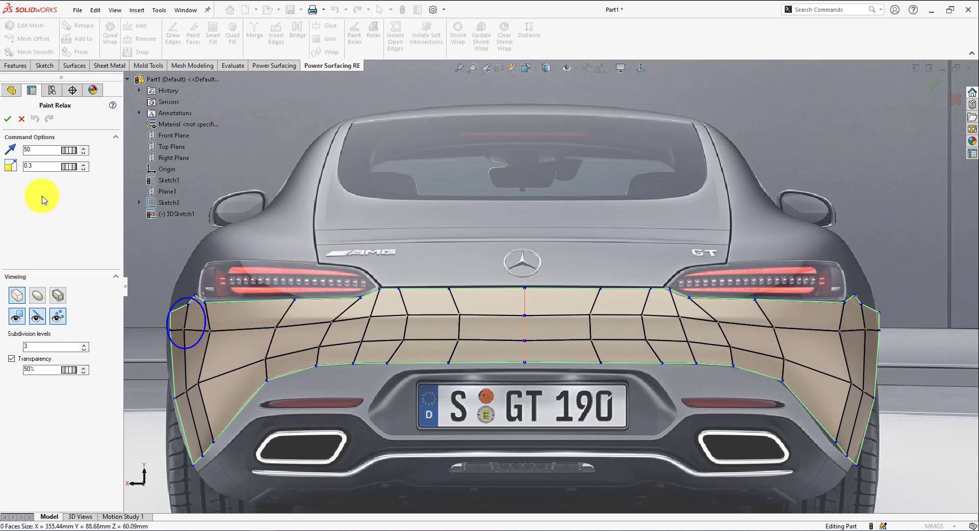
Relax the horizontal edge loops by vertex edge perimeter with a value of 2.
left_click(21, 119)
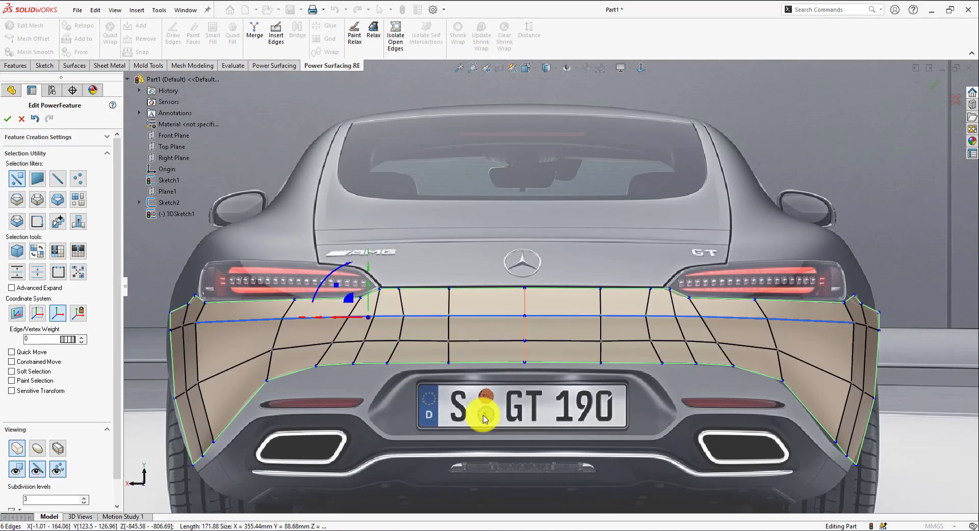
left_click(374, 31)
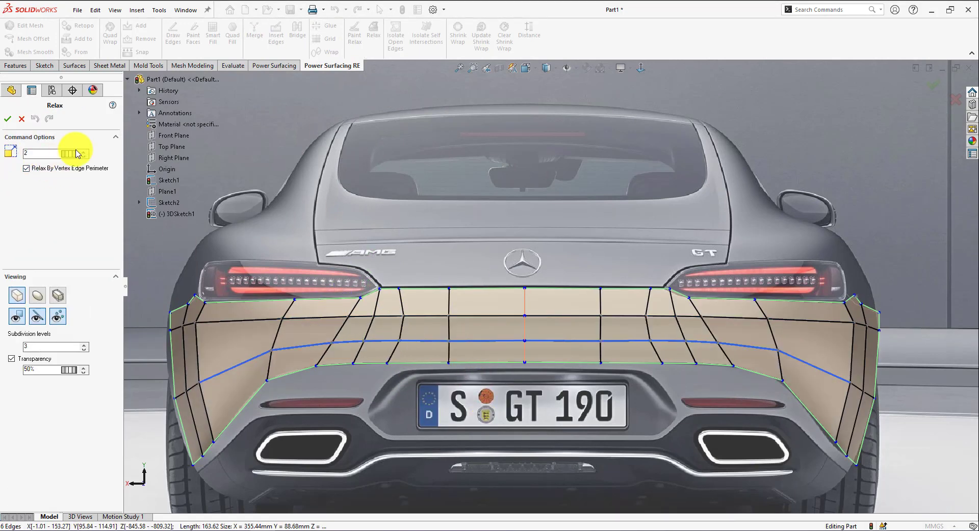
left_click(7, 119)
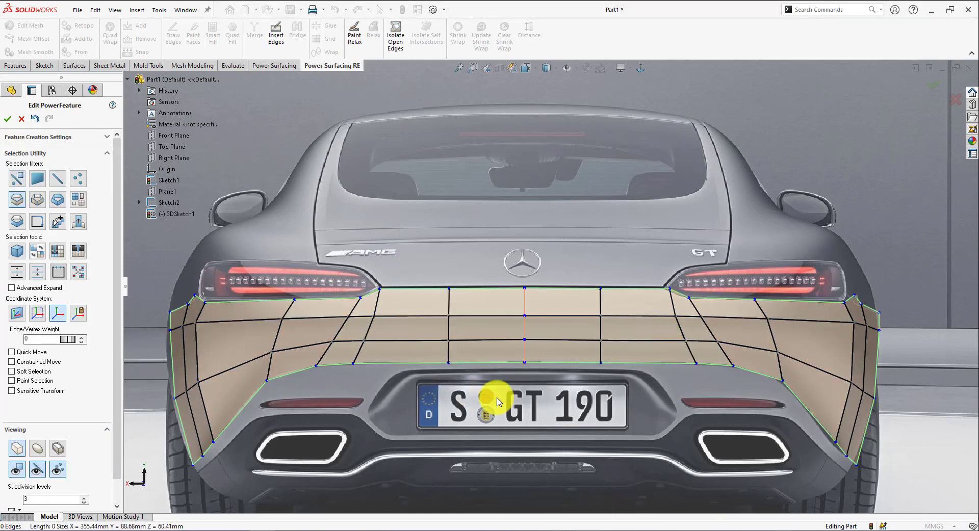
Set the edge weight of the horizontal edge loop just below the tail lights to 47 to tighten the crease.
left_click(396, 340)
middle_click_drag(365, 346, 322, 334)
scroll(41, 482, "down", 1)
left_click(41, 485)
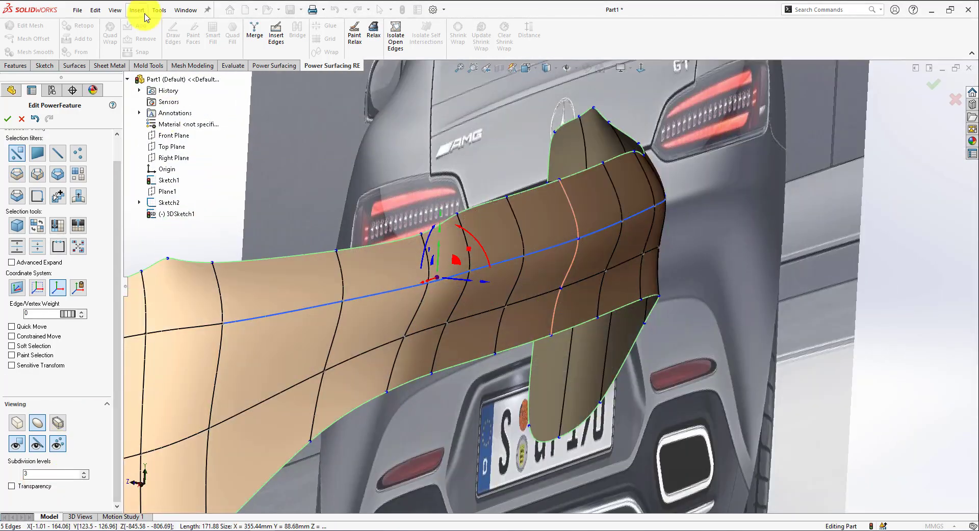
left_click_drag(70, 316, 412, 326)
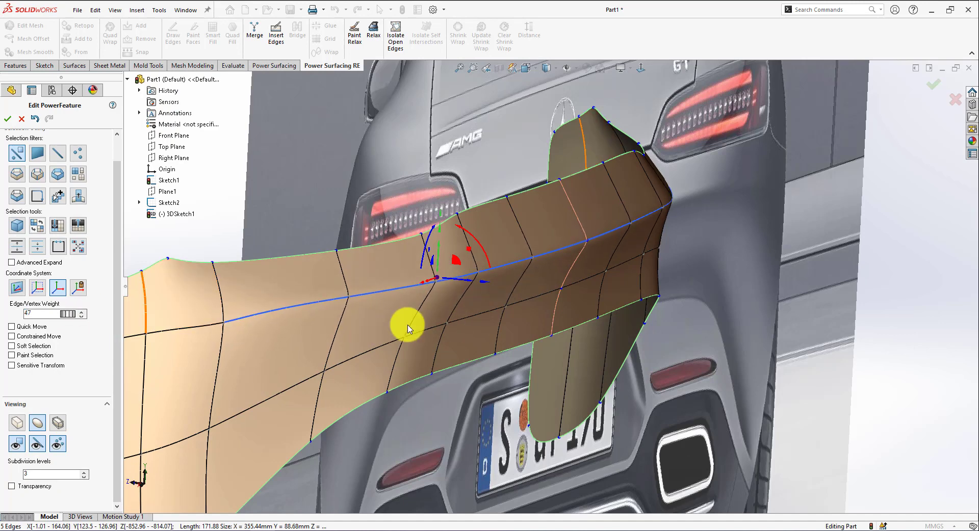
scroll(577, 341, "up", 3)
left_click(573, 112)
key("ctrl+2")
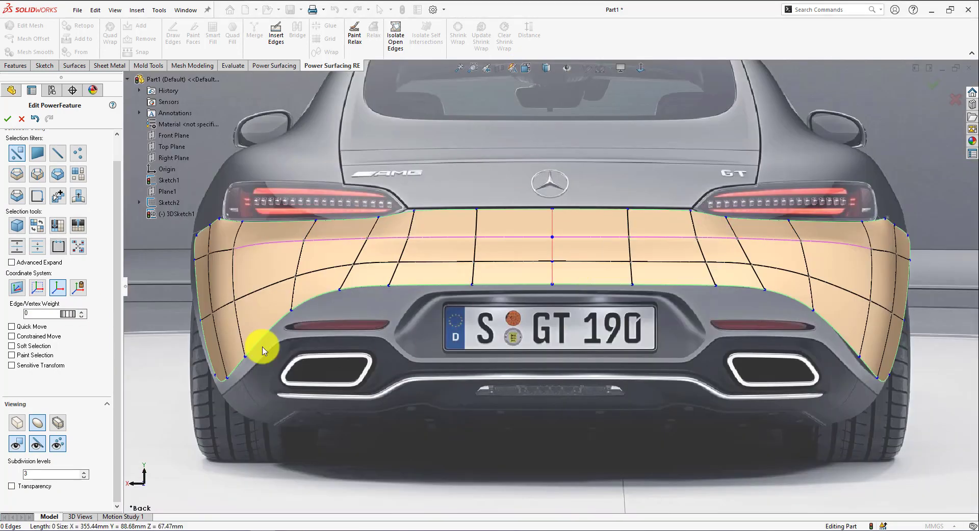
Extrude the control mesh's lower boundary edges downward past the exhausts and turn on 50% transparency.
left_click(17, 423)
key("s")
double_click(499, 288)
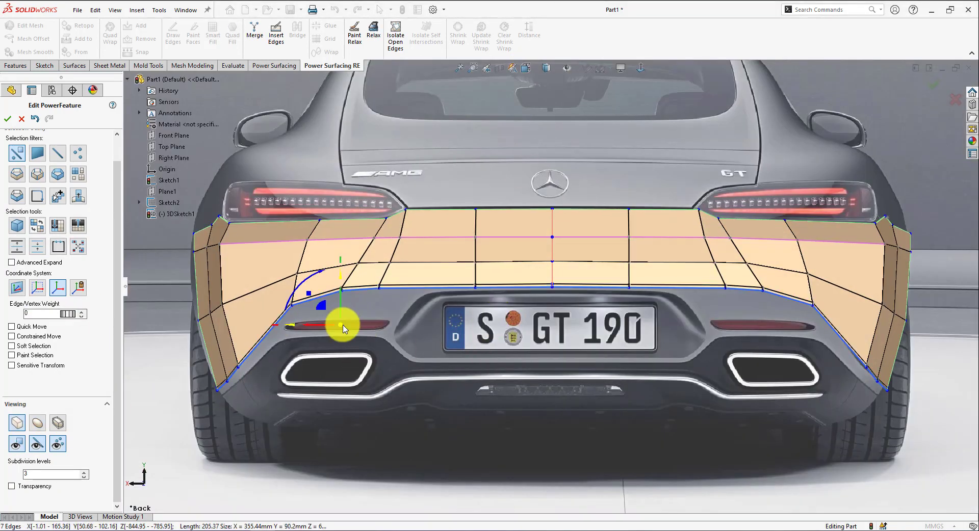
left_click_drag(342, 328, 345, 462)
left_click(30, 488)
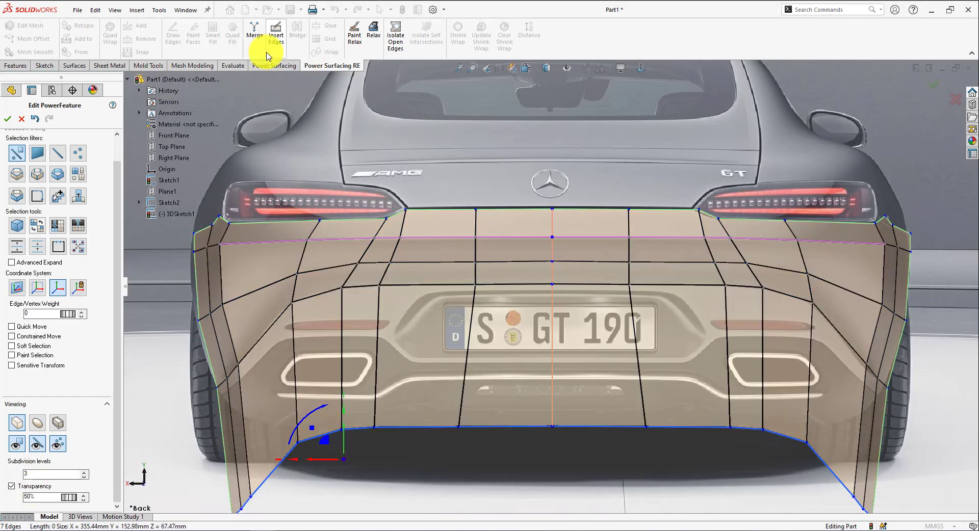
Insert edges across the extruded faces along the bumper's lower outline, above the exhausts and beneath the license plate.
left_click(276, 36)
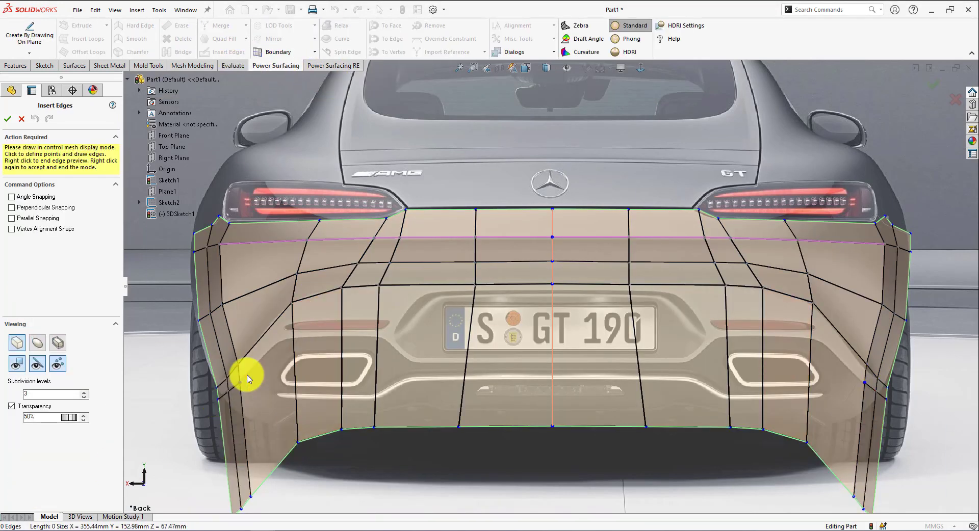
left_click(294, 338)
left_click(349, 337)
left_click(377, 338)
left_click(412, 363)
left_click(552, 362)
right_click(552, 362)
right_click(552, 362)
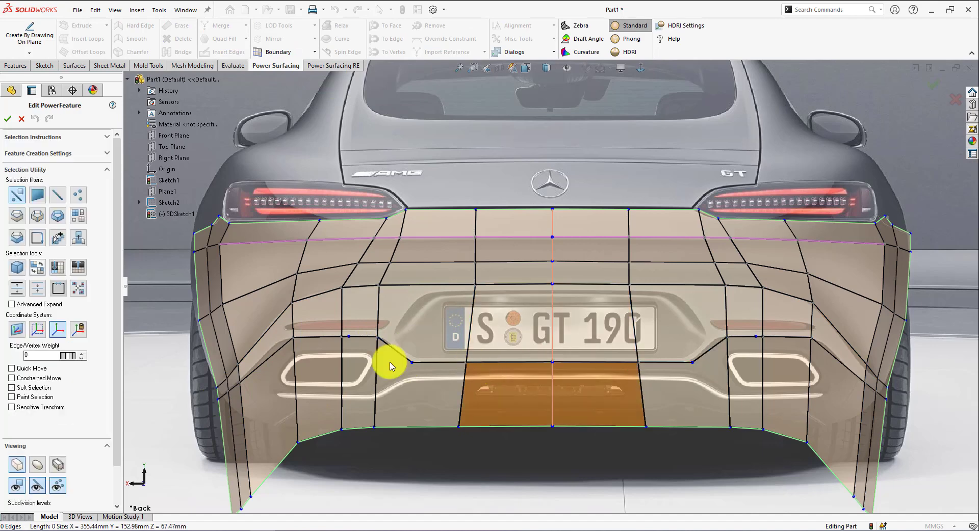
Delete the faces below the newly inserted outline edges.
right_click(397, 351)
double_click(321, 396)
double_click(283, 402)
right_click(364, 385)
left_click(430, 385)
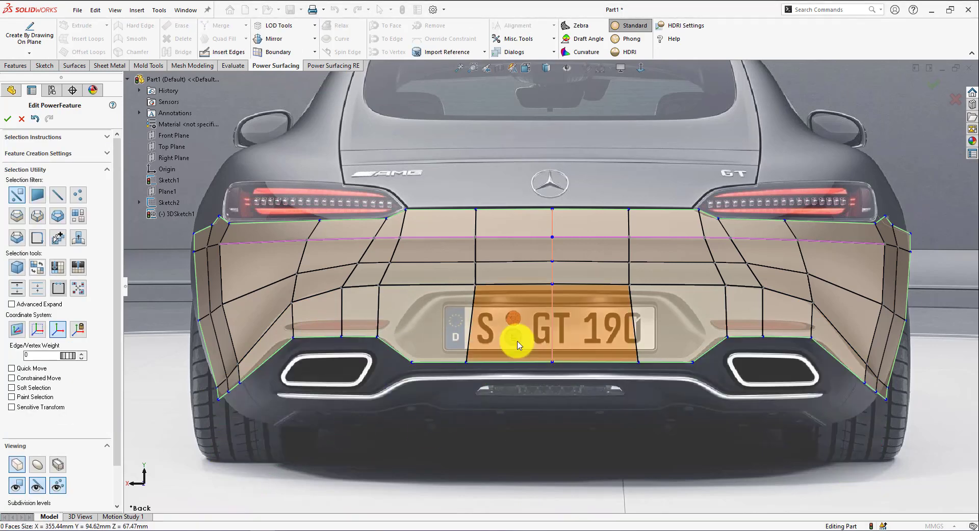
Move the lower outer corner edge inward to the bumper's contour and compare the smooth surface with the photo.
scroll(270, 384, "up", 4)
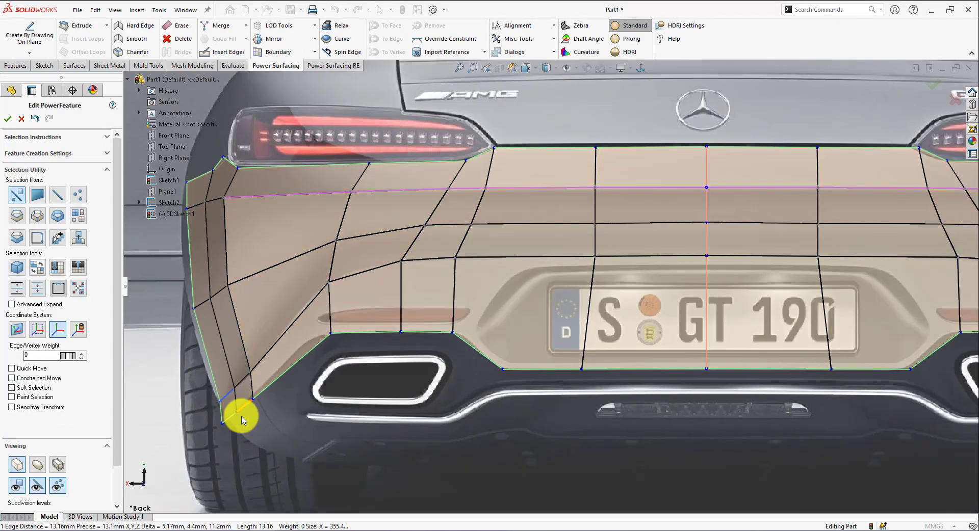
left_click_drag(226, 414, 234, 406)
key("Tab")
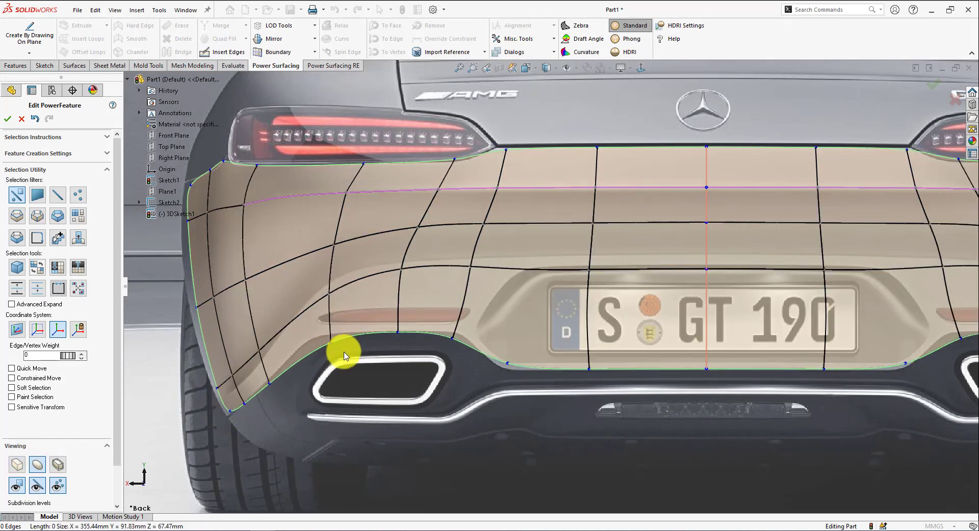
right_click(469, 364)
left_click(531, 332)
key("Tab")
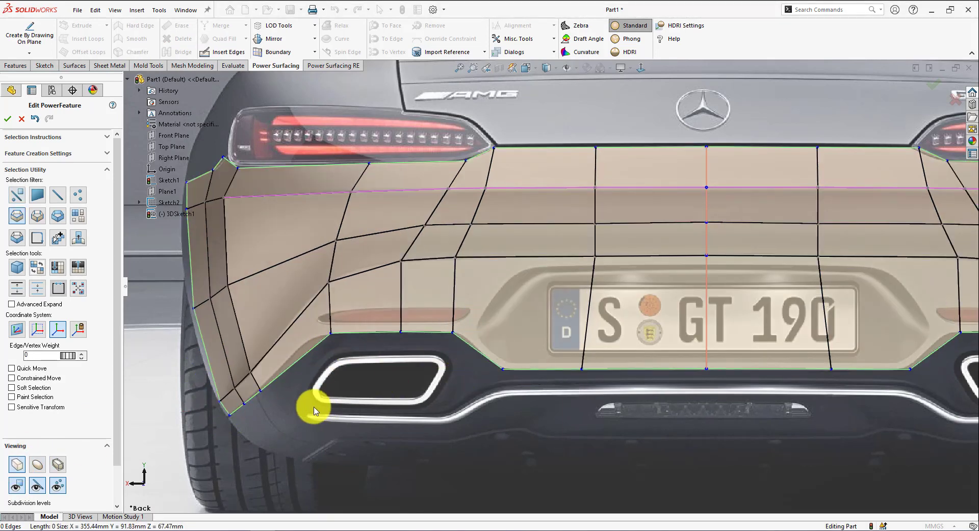
Insert two edges from the mesh vertex above the exhaust's outer end down to the lower boundary.
key("i")
left_click(306, 354)
left_click(329, 282)
left_click(351, 333)
right_click(351, 332)
right_click(306, 357)
Move the lower boundary vertices around the exhaust's outer corner to follow the trim outline on the smooth surface.
left_click_drag(306, 353, 295, 353)
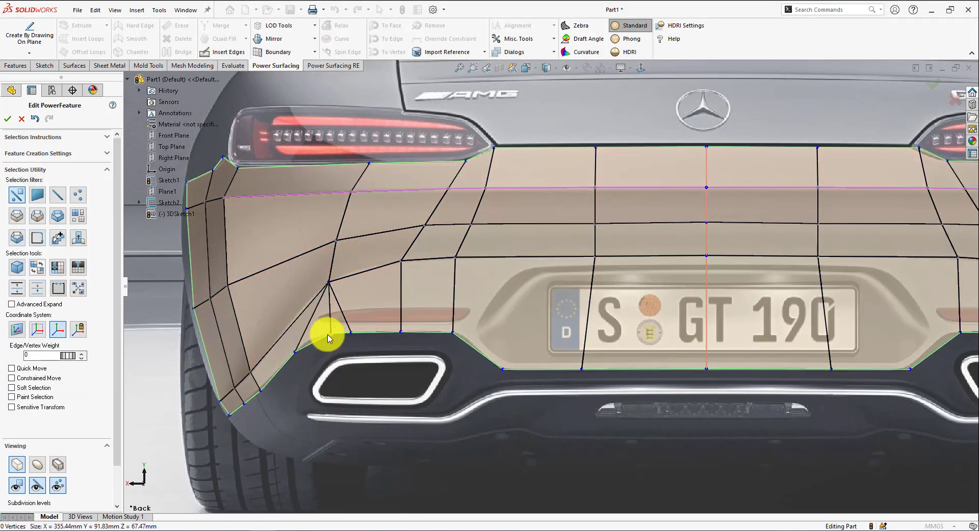
left_click(330, 333)
left_click_drag(311, 315, 292, 321)
left_click(340, 343)
left_click(38, 465)
left_click(453, 339)
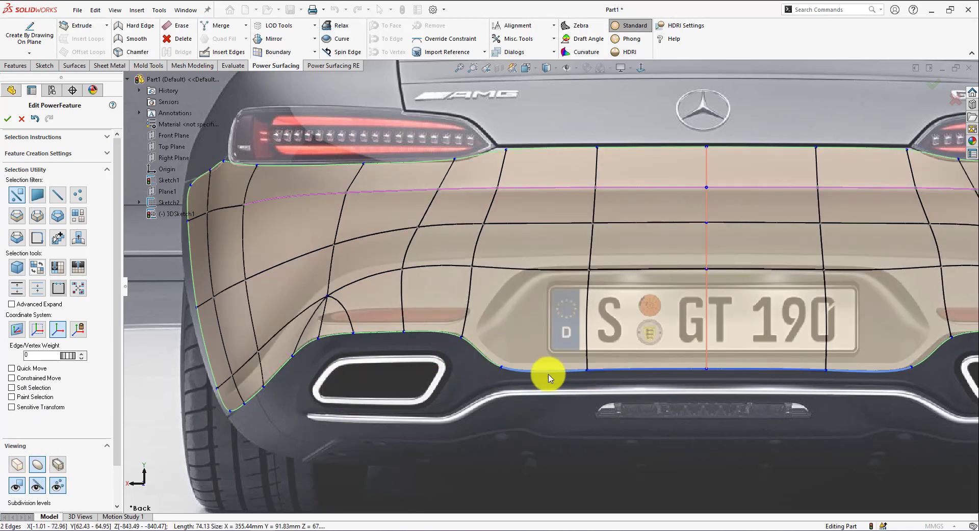
Set the edge weight of the horizontal loop above the license plate, running to the lower outer corner, to 46.
scroll(590, 437, "up", 3)
left_click(17, 465)
scroll(759, 275, "down", 2)
left_click(466, 266)
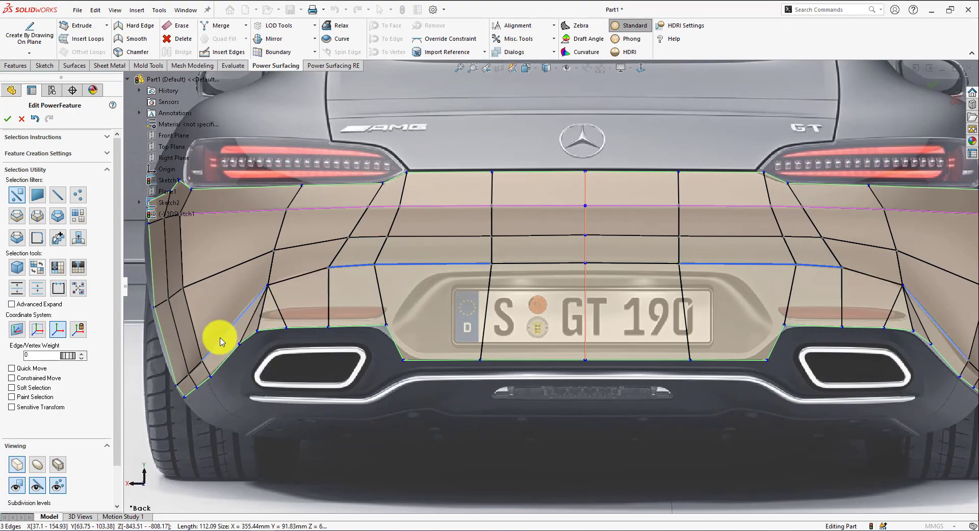
middle_click_drag(513, 265, 436, 280)
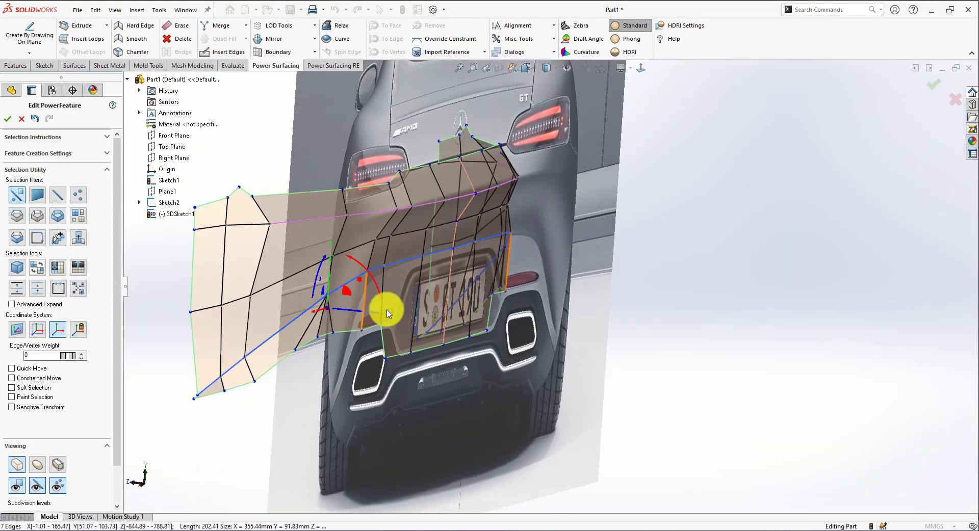
left_click_drag(64, 355, 72, 355)
left_click(37, 465)
scroll(371, 258, "down", 2)
scroll(454, 299, "up", 2)
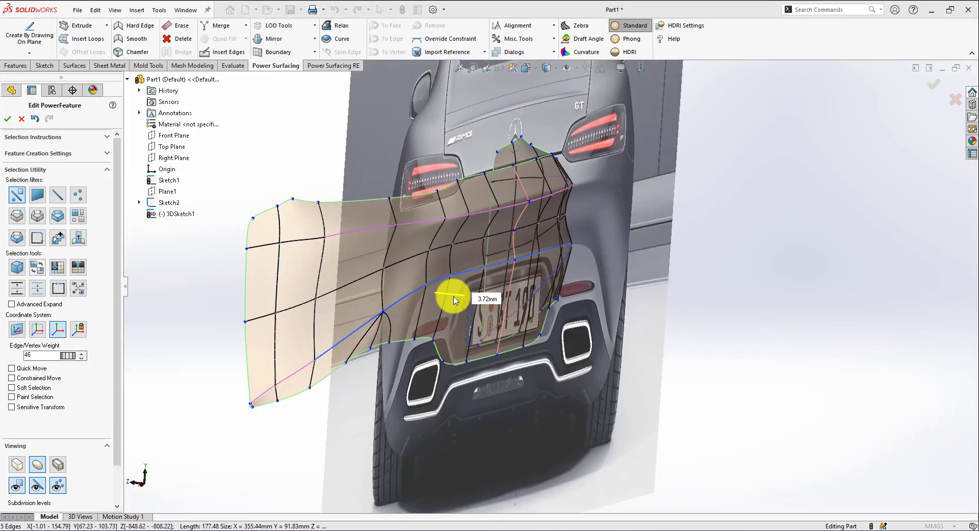
key("ctrl+2")
key("Escape")
Shift the lower crease loop's edges and vertices slightly upward to follow the body line above the license plate.
scroll(318, 285, "down", 2)
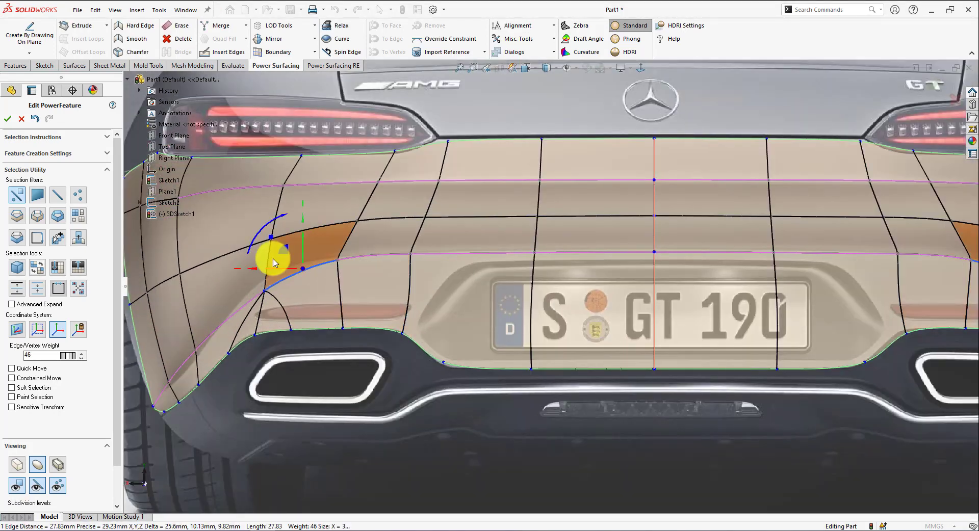
left_click(189, 343)
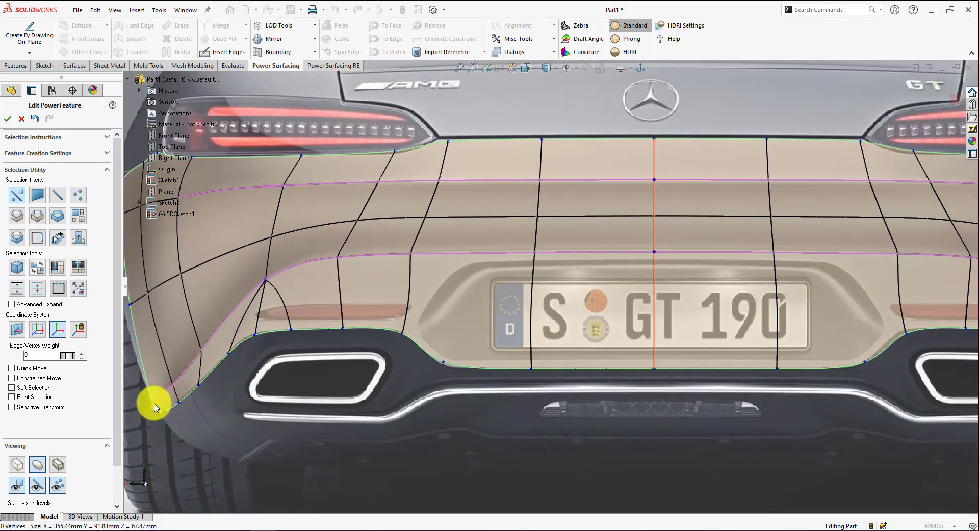
double_click(389, 253)
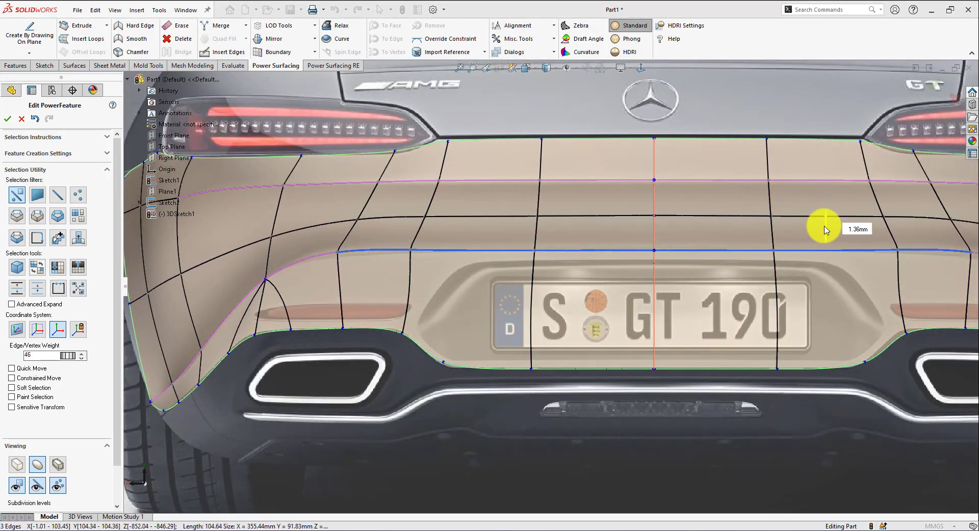
left_click_drag(824, 230, 824, 230)
left_click(302, 262)
left_click_drag(301, 243, 301, 248)
left_click(410, 250)
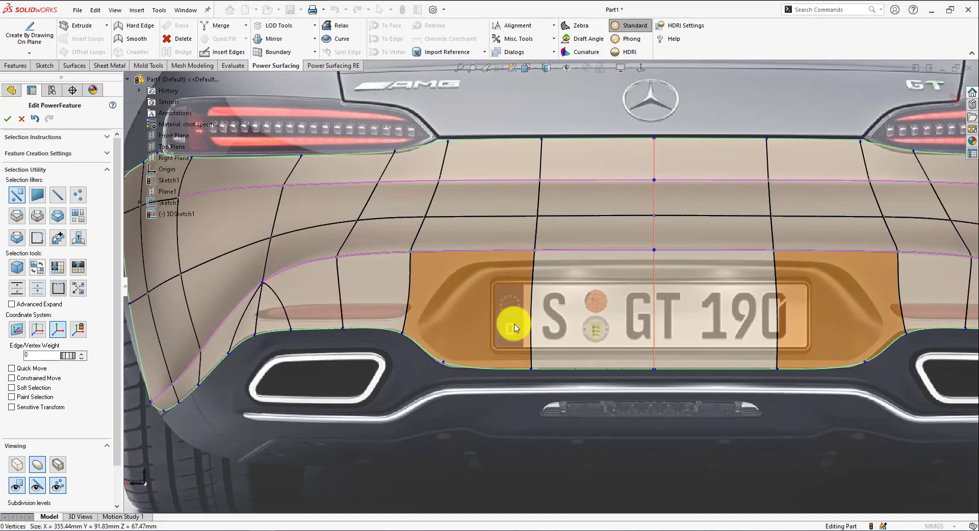
double_click(236, 317)
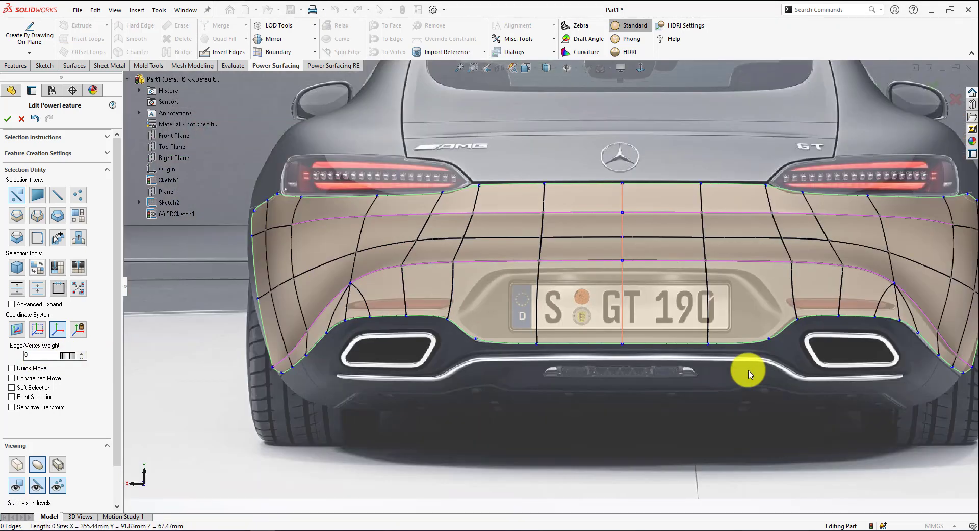
Switch to the control mesh and move the middle-row vertex below the tail light in depth.
left_click_drag(661, 308, 363, 308)
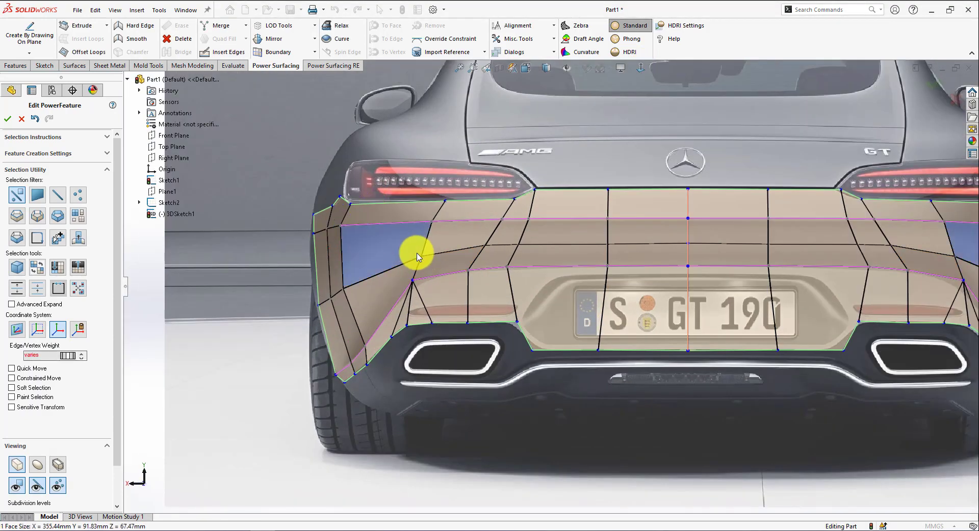
left_click(412, 252)
scroll(462, 383, "up", 4)
middle_click_drag(576, 382, 457, 273)
left_click_drag(531, 234, 487, 260)
middle_click_drag(512, 240, 613, 270)
left_click(646, 334)
scroll(646, 334, "up", 2)
middle_click_drag(638, 334, 653, 341)
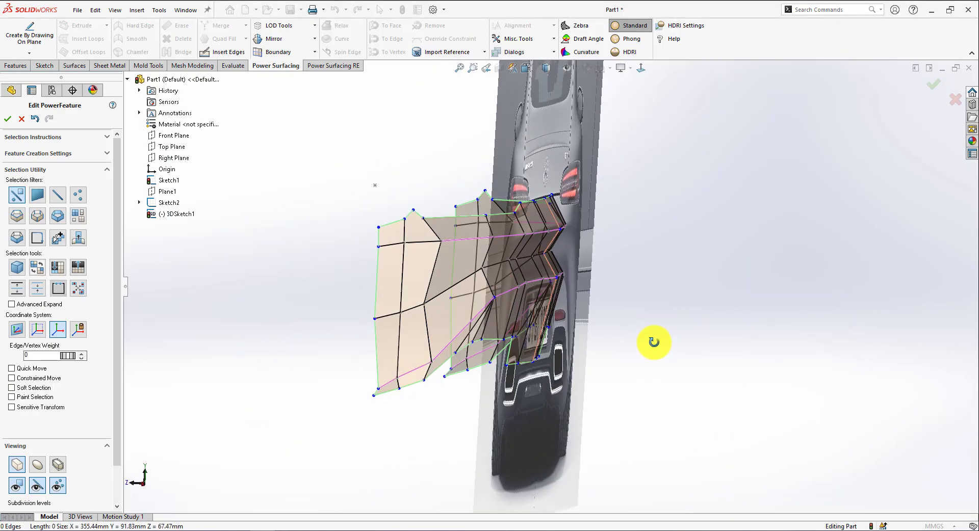
Adjust the depth of the mesh near the lower crease from the side view.
scroll(551, 316, "down", 3)
left_click_drag(533, 270, 563, 265)
middle_click_drag(557, 325, 510, 288)
key("Escape")
scroll(509, 289, "up", 4)
middle_click_drag(444, 316, 542, 339)
Adjust the boundary vertex above the exhaust to the trim outline and display the smooth surface.
left_click(641, 67)
scroll(519, 333, "down", 5)
left_click(446, 300)
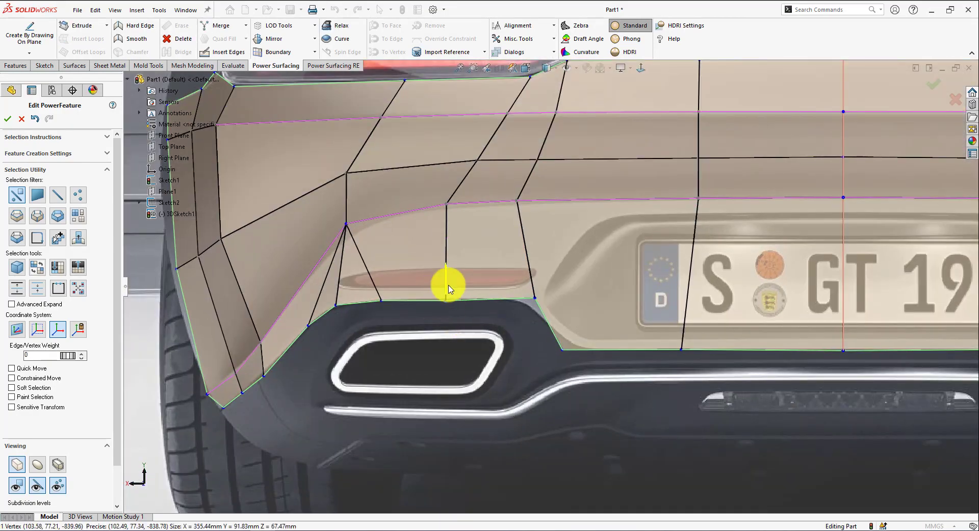
key("Tab")
key("f")
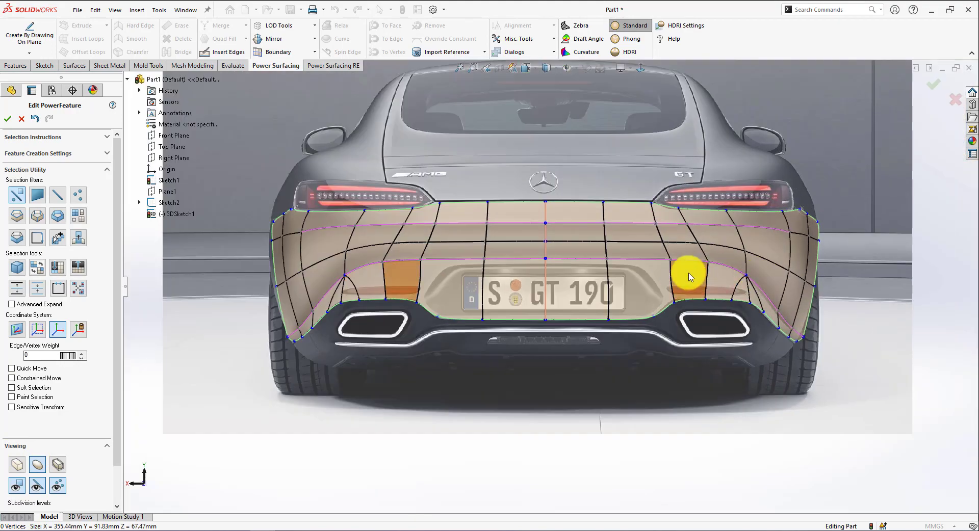
Extrude the upper boundary edges in depth to form a narrow flange beneath the tail lights and trunk lid.
scroll(366, 204, "down", 3)
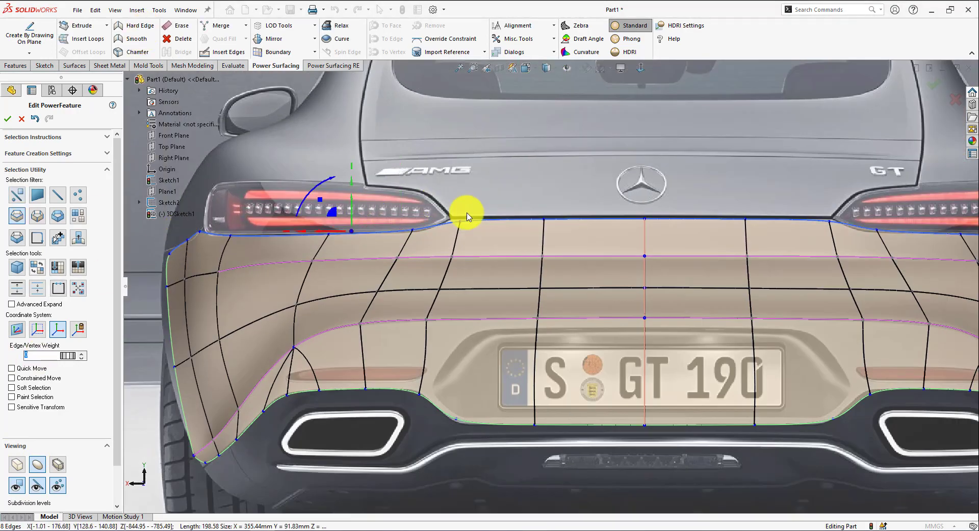
middle_click_drag(466, 217, 479, 225)
left_click_drag(356, 236, 347, 232, "alt")
left_click(529, 127)
Move the edges at the flange's fold beneath the tail light to match the light's lower outline.
scroll(367, 202, "down", 3)
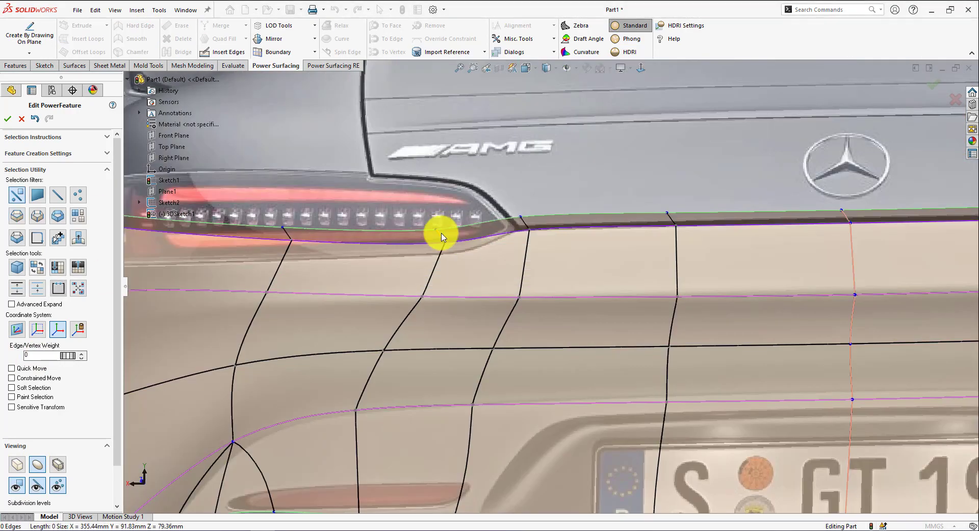
left_click(442, 238)
left_click(525, 224, "ctrl")
scroll(382, 258, "up", 1)
right_click_drag(545, 106, 566, 163)
scroll(490, 289, "down", 10)
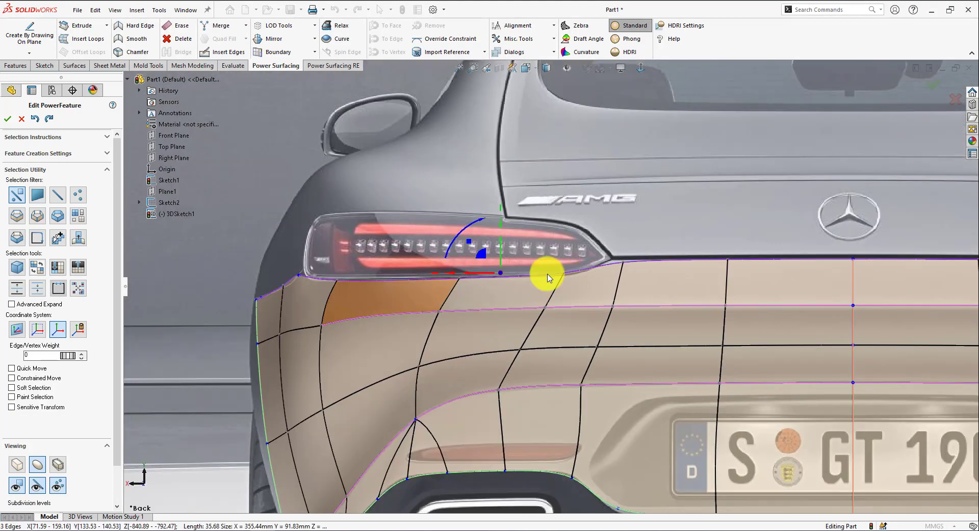
middle_click_drag(225, 262, 451, 262)
scroll(451, 263, "down", 1)
left_click_drag(482, 291, 287, 206)
scroll(610, 273, "up", 1)
left_click(641, 69)
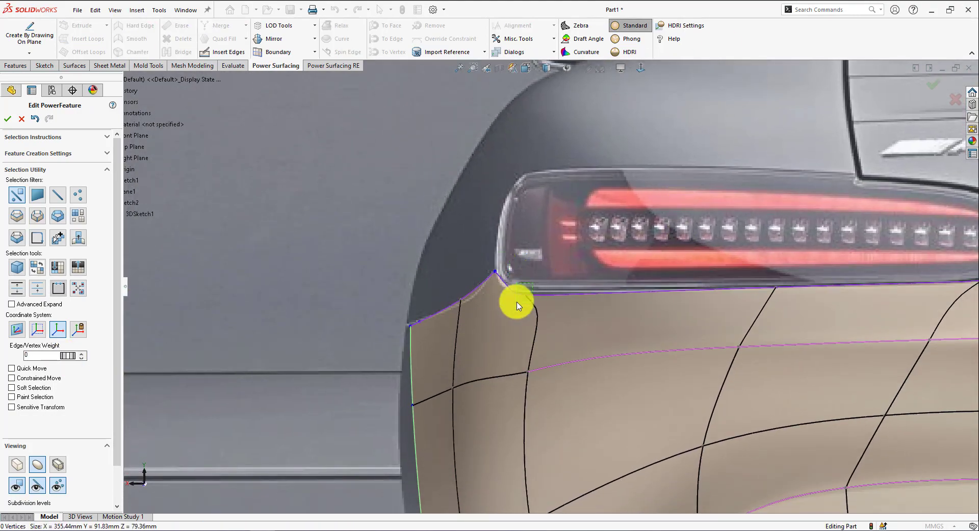
Shift the vertices at the tail light's outer corner and along the bumper's outer side outward to the car's silhouette.
left_click_drag(517, 302, 511, 305)
scroll(545, 286, "up", 1)
scroll(401, 347, "up", 4)
left_click_drag(487, 341, 476, 341)
scroll(472, 319, "up", 2)
scroll(484, 302, "down", 3)
left_click(484, 300)
scroll(230, 331, "up", 3)
scroll(459, 388, "down", 4)
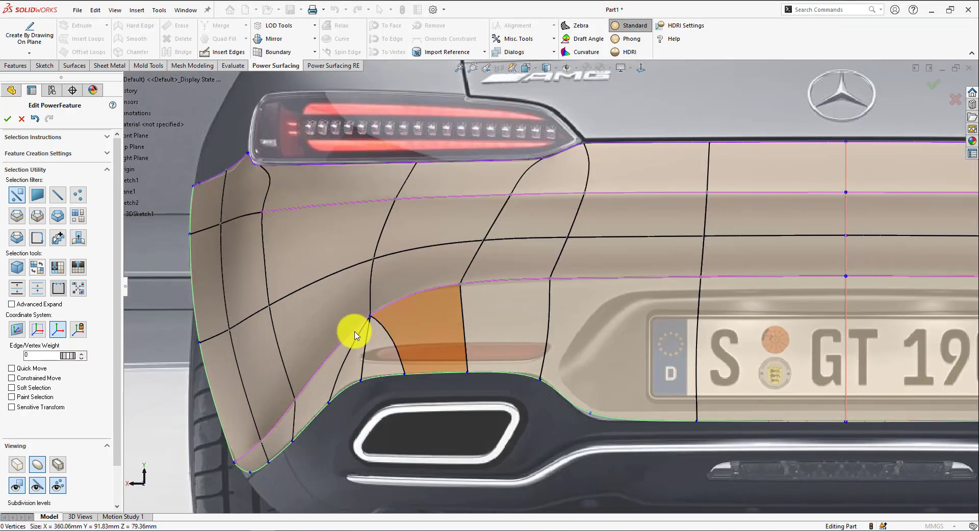
Insert a closed loop of edges on the control mesh around the license plate recess.
left_click(368, 314)
scroll(400, 357, "up", 3)
left_click(229, 52)
scroll(301, 306, "down", 3)
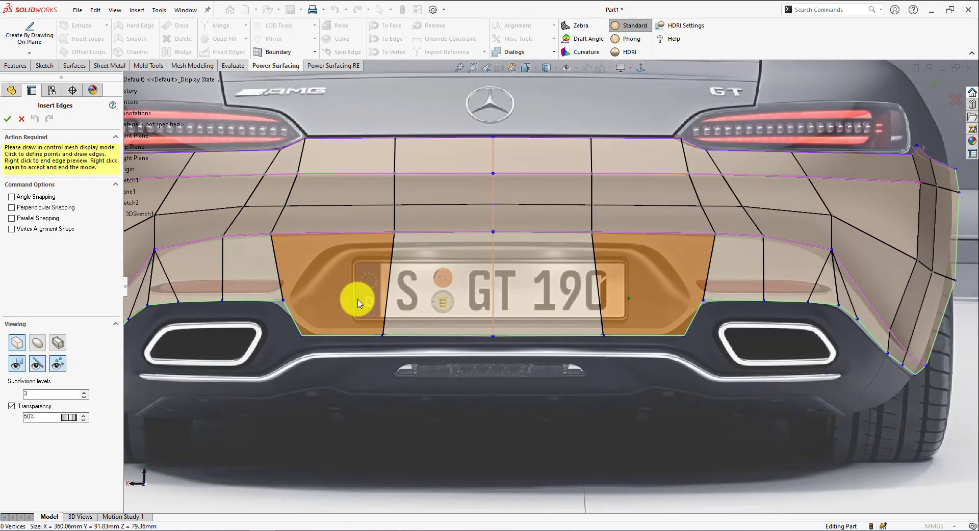
left_click(296, 290)
left_click(350, 222)
left_click(589, 213)
left_click(882, 289)
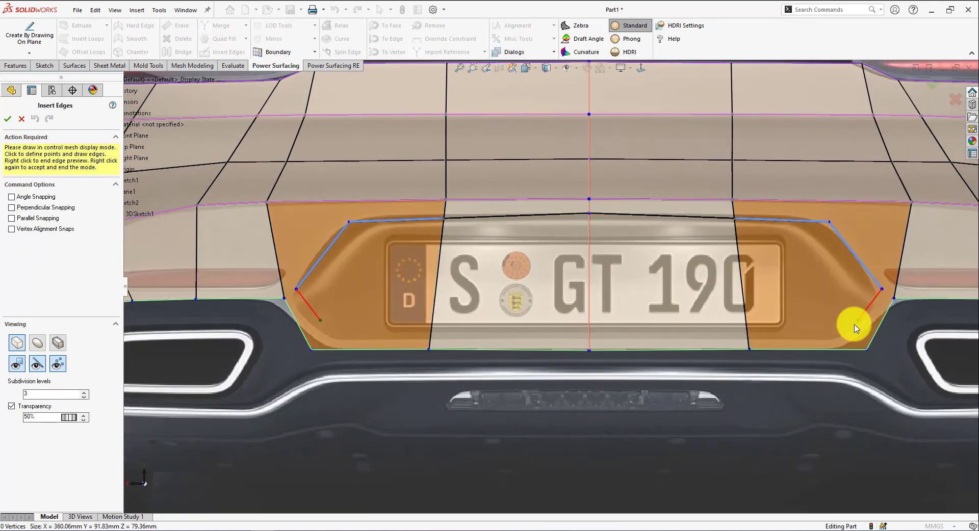
left_click(837, 341)
left_click(589, 338)
right_click(589, 339)
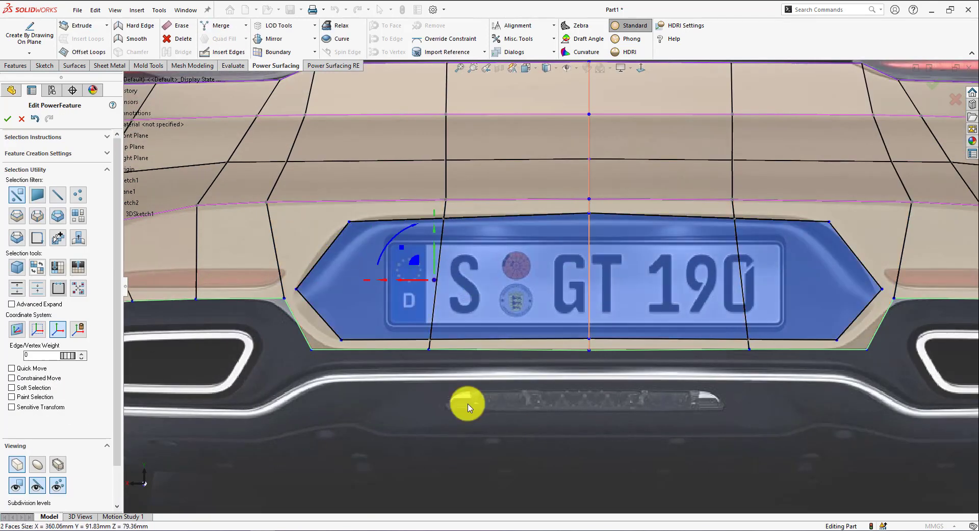
Insert edges connecting the recess outline's corners to the surrounding mesh vertices.
key("i")
left_click(341, 340)
left_click(311, 350)
left_click(284, 299)
left_click(296, 289)
left_click(349, 221)
left_click(266, 202)
right_click(266, 202)
Insert a second, smaller loop of edges inside the recess outline, close around the license plate.
left_click(444, 214)
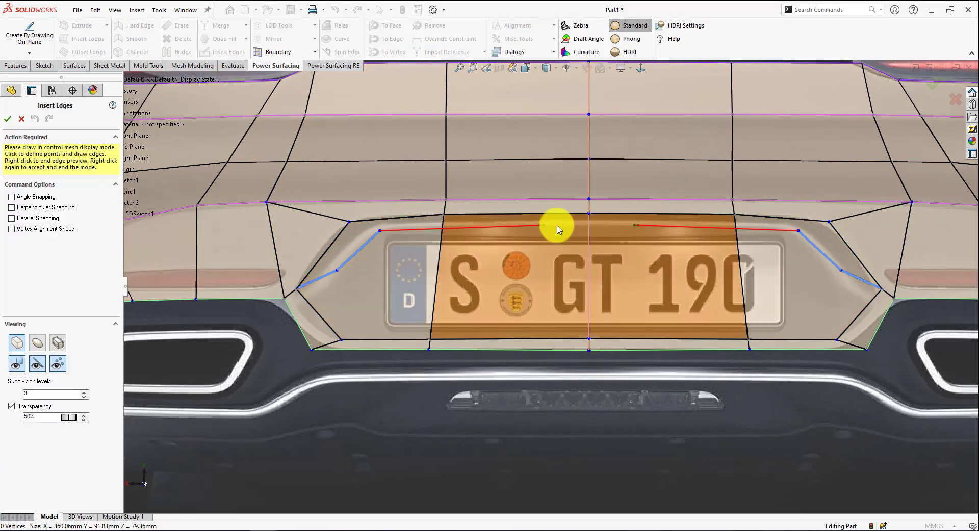
left_click(589, 323)
right_click(589, 323)
Insert edges connecting the corners of the outer license plate recess outline to the matching corners of the inner loop.
left_click(228, 51)
left_click(349, 222)
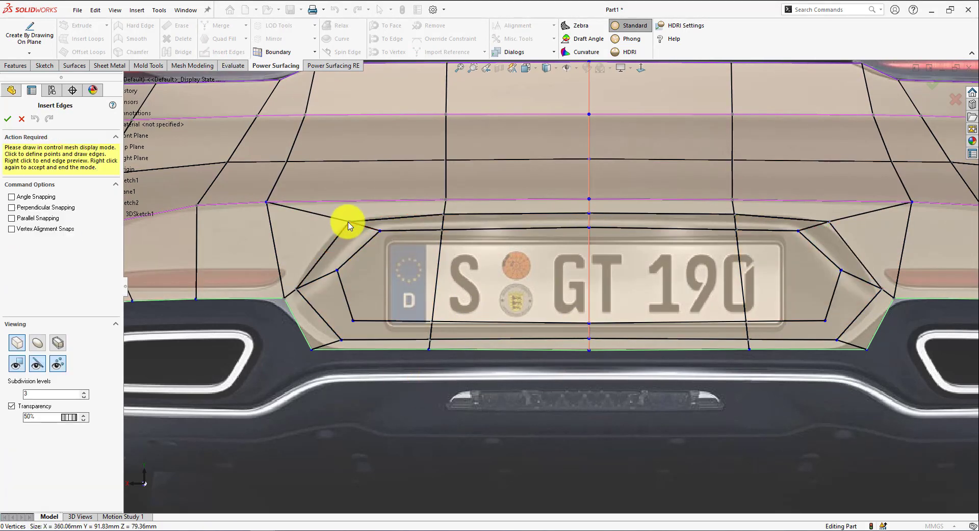
left_click(379, 231)
right_click(380, 231)
left_click(227, 51)
left_click(352, 321)
Push the inner faces behind the license plate inward to give the recess depth.
scroll(479, 256, "up", 4)
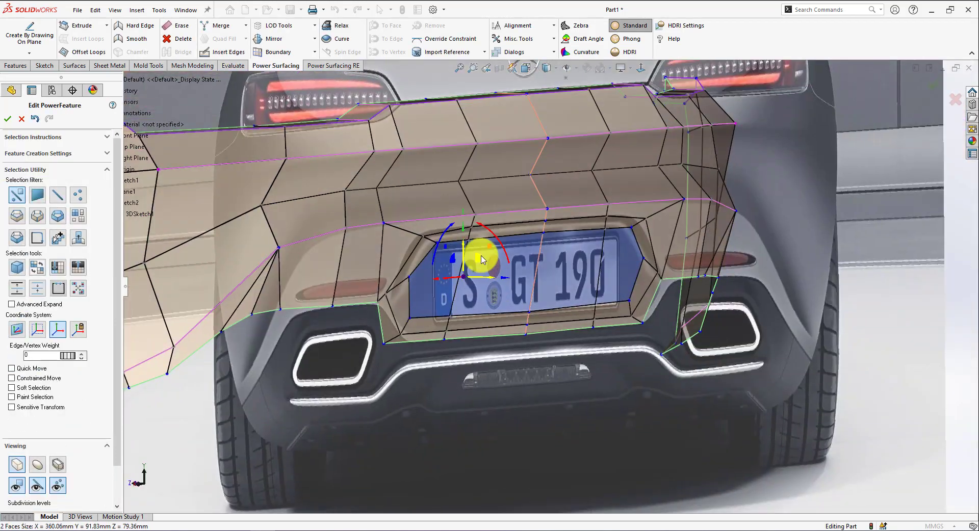
scroll(488, 286, "down", 4)
mouse_move(413, 296)
middle_mouse_down()
mouse_move(400, 299)
mouse_move(457, 447)
mouse_move(469, 280)
mouse_move(306, 268)
mouse_move(428, 306)
middle_mouse_up()
scroll(470, 280, "up", 5)
scroll(470, 280, "down", 5)
scroll(306, 269, "up", 5)
scroll(428, 306, "down", 5)
scroll(642, 289, "up", 4)
middle_click_drag(641, 289, 535, 232)
scroll(536, 232, "down", 3)
right_click(536, 232)
Lower the inner loop's top centre vertex slightly and the outer recess outline's side corners, viewed against the photo in the smooth display.
key("ctrl+2")
left_click(594, 260)
left_click_drag(595, 259, 594, 262)
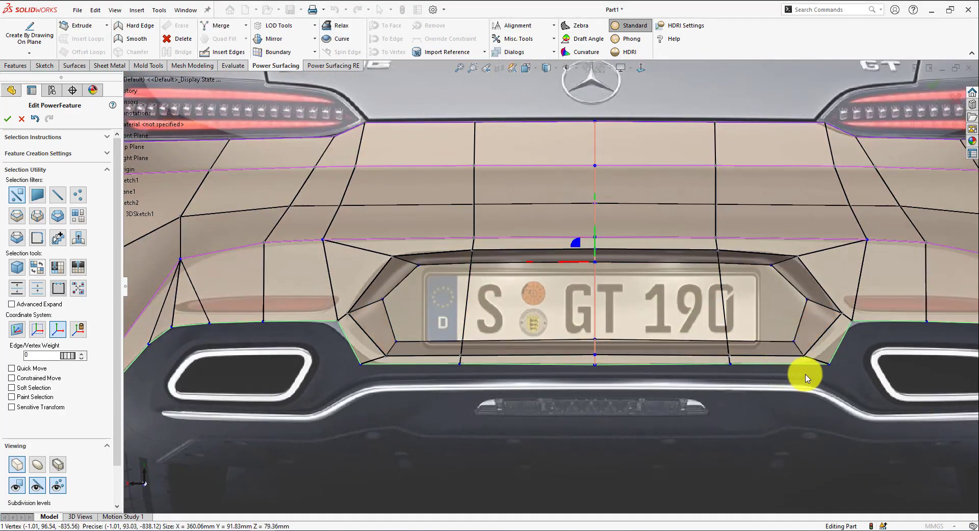
mouse_move(347, 314)
left_mouse_down()
mouse_move(338, 309)
mouse_move(347, 325)
left_mouse_up()
left_click(408, 311)
left_click(37, 464)
left_click(17, 465)
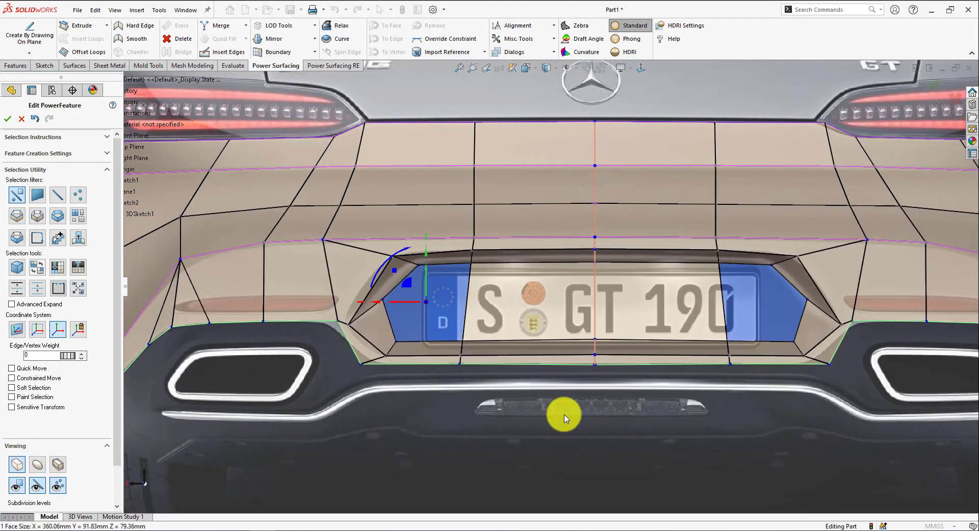
Sharpen the recess by giving the edges around its inner license plate faces a weight of 46.
left_click(466, 310)
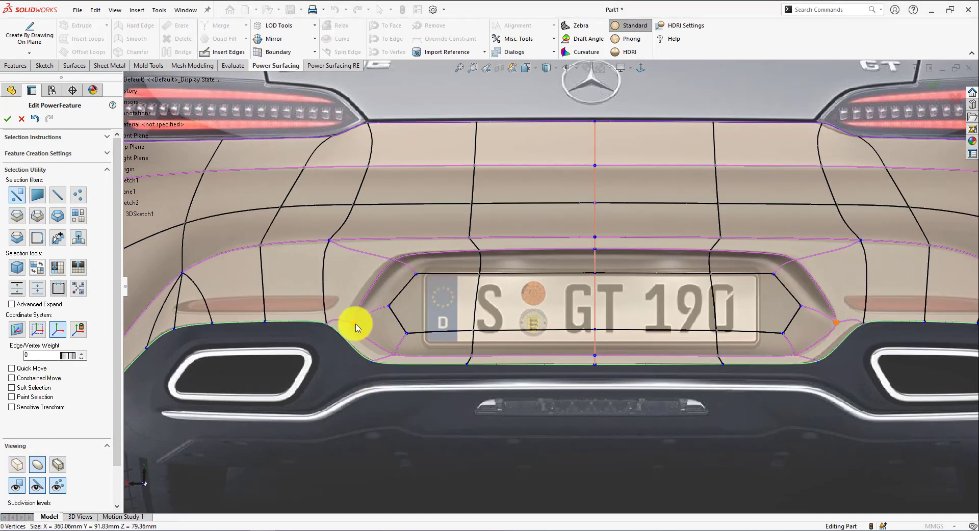
left_click(374, 254)
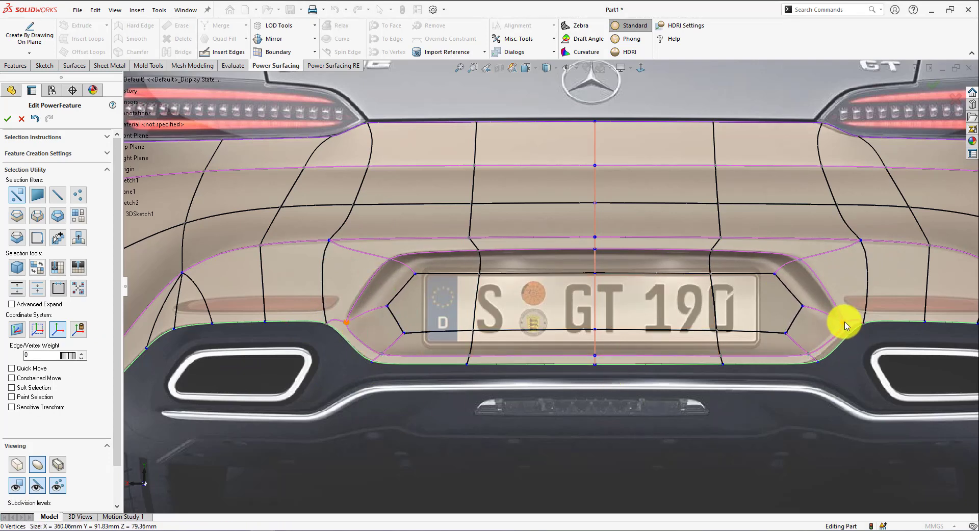
scroll(446, 310, "up", 1)
scroll(714, 301, "down", 1)
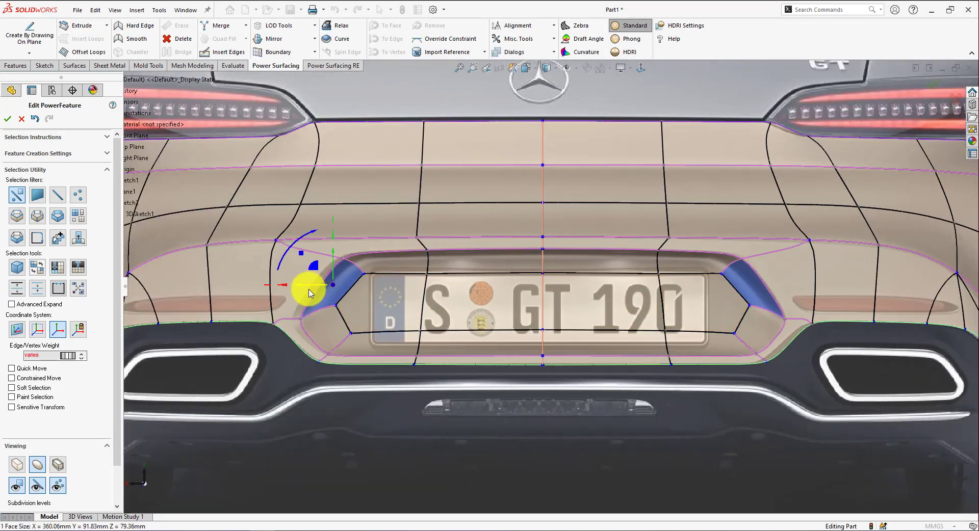
scroll(477, 301, "up", 2)
left_click(585, 420)
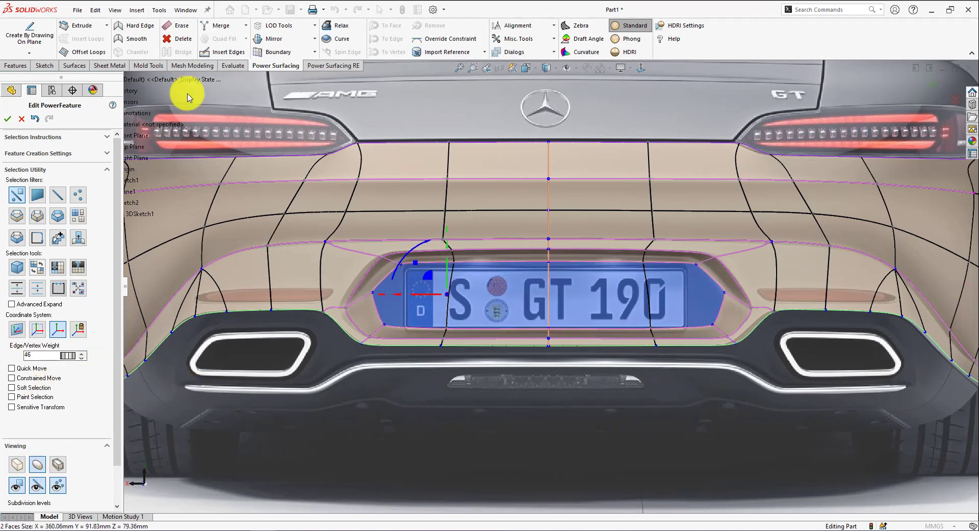
Hide the surface faces to compare the edge lines with the photo and show the faces again.
scroll(70, 463, "down", 1)
left_click(14, 445)
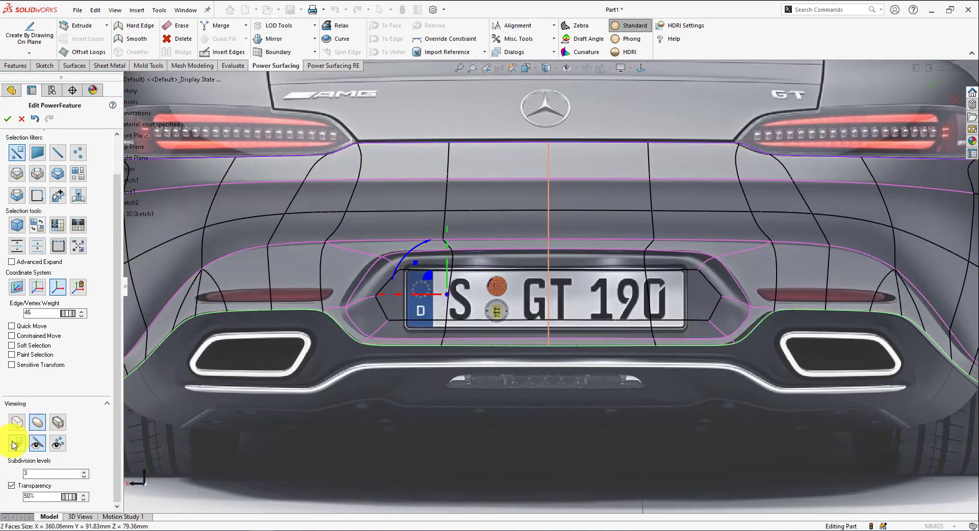
left_click(14, 444)
left_click(276, 424)
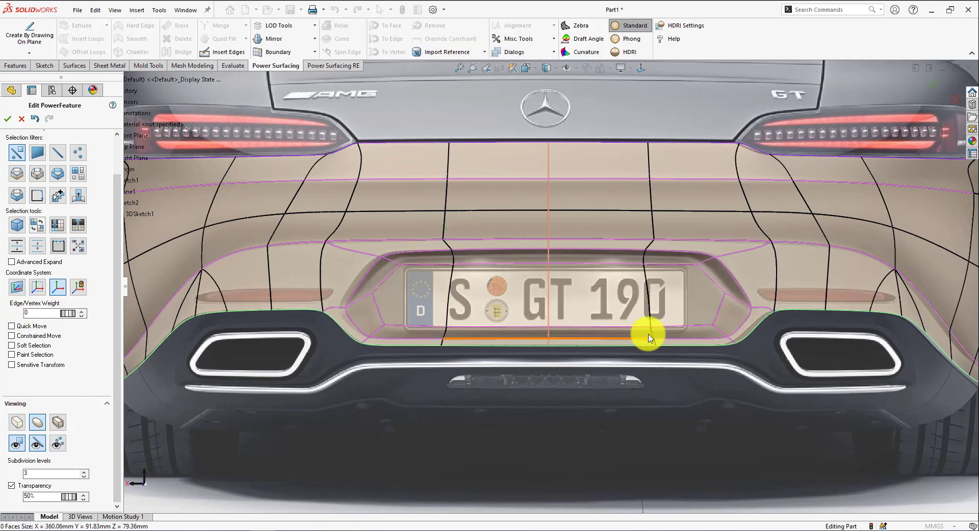
scroll(766, 330, "up", 2)
scroll(433, 327, "down", 3)
left_click(207, 52)
left_click(386, 283)
scroll(451, 284, "down", 2)
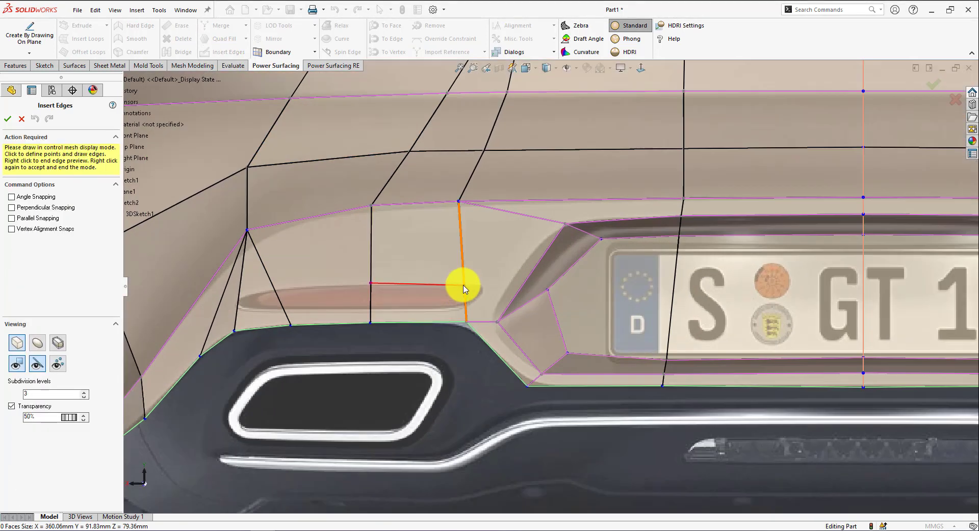
right_click(483, 287)
right_click(483, 287)
left_click(551, 314)
Examine the control mesh from the rear and the side, checking the lower outer corner and the license plate recess.
scroll(550, 286, "up", 6)
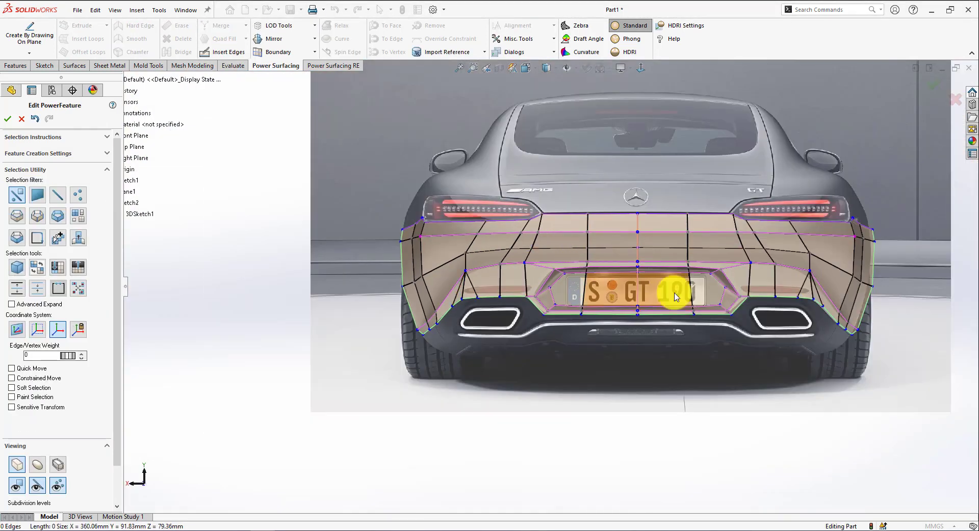
scroll(432, 279, "down", 3)
scroll(473, 334, "down", 4)
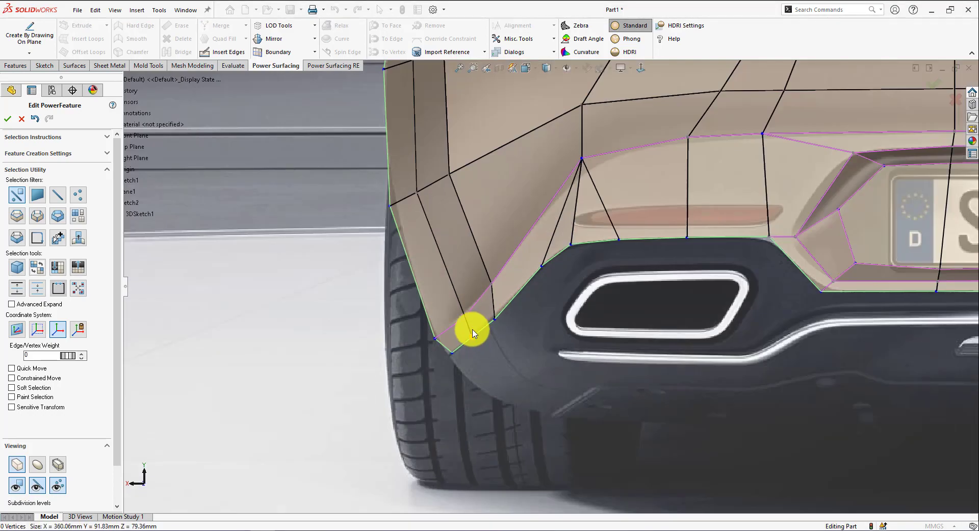
right_click_drag(468, 367, 701, 332)
scroll(609, 357, "down", 6)
scroll(586, 330, "up", 6)
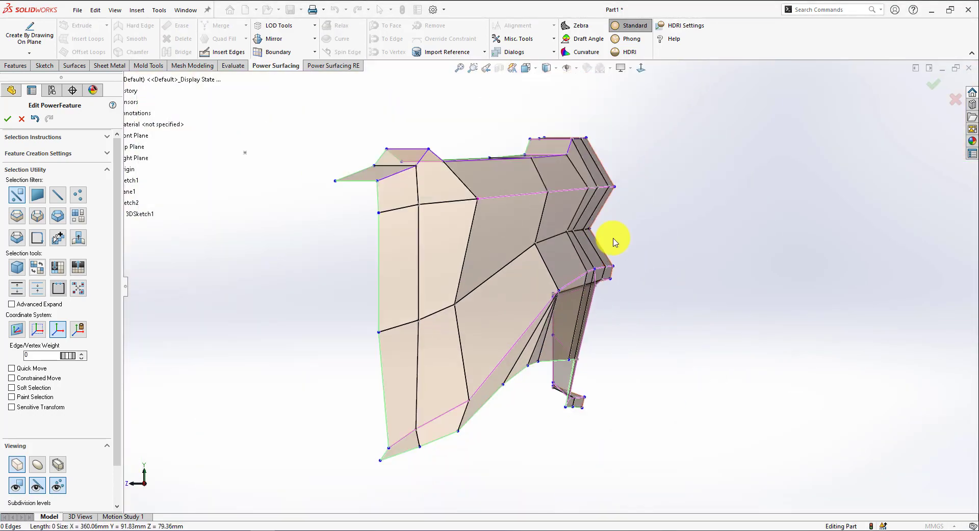
right_click_drag(613, 242, 684, 284)
scroll(393, 368, "down", 4)
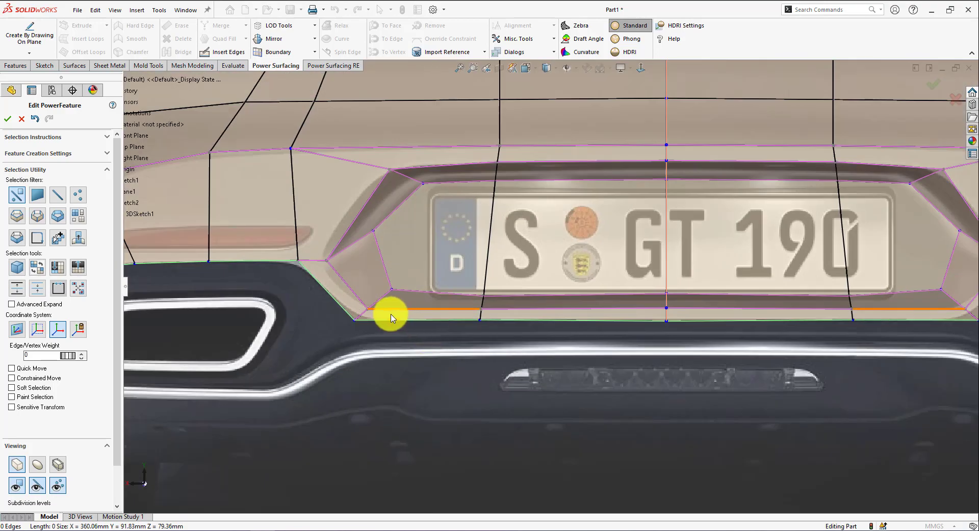
scroll(539, 354, "up", 6)
key("f")
scroll(664, 236, "down", 2)
key("f")
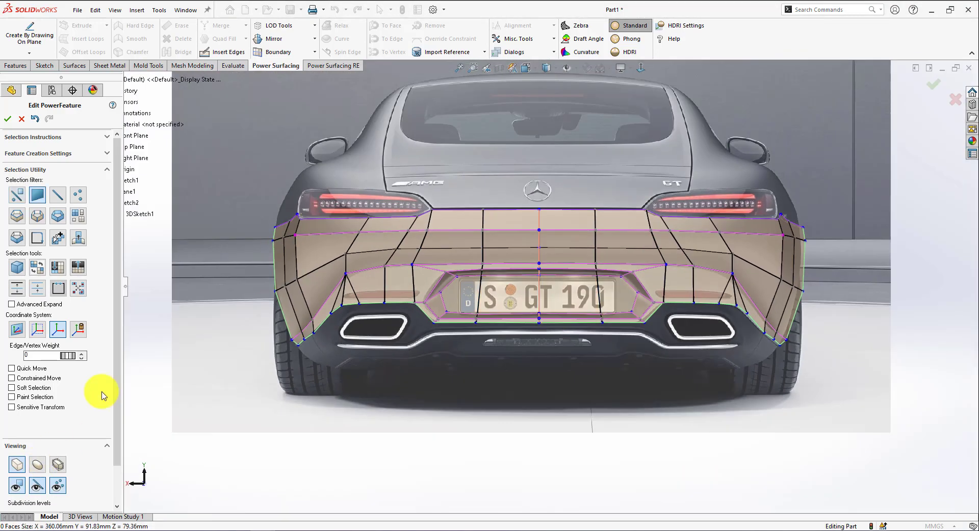
Show the curvature analysis on the smooth bumper surface and inspect the transitions from the rear.
left_click(631, 38)
scroll(525, 243, "down", 2)
left_click(585, 51)
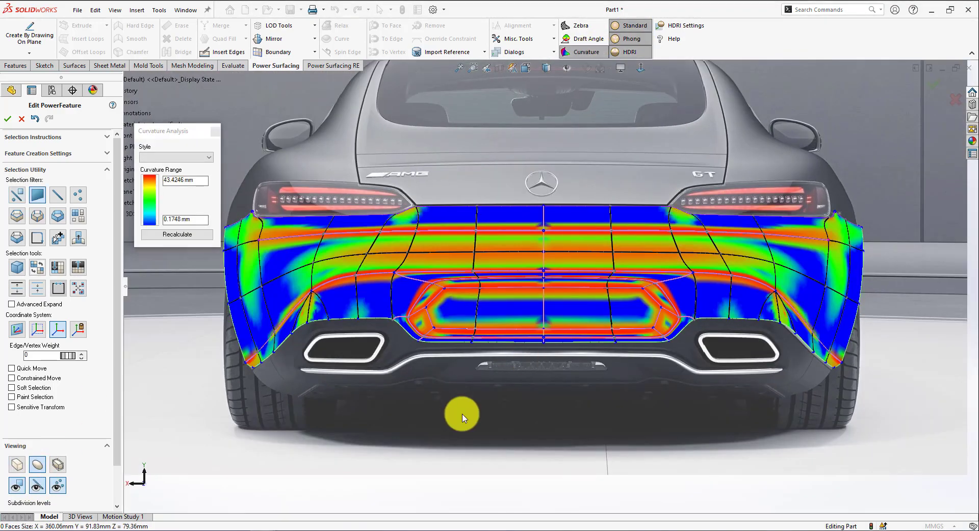
key("a")
scroll(416, 204, "down", 3)
middle_click_drag(400, 227, 433, 222)
scroll(448, 239, "up", 1)
scroll(455, 248, "up", 1)
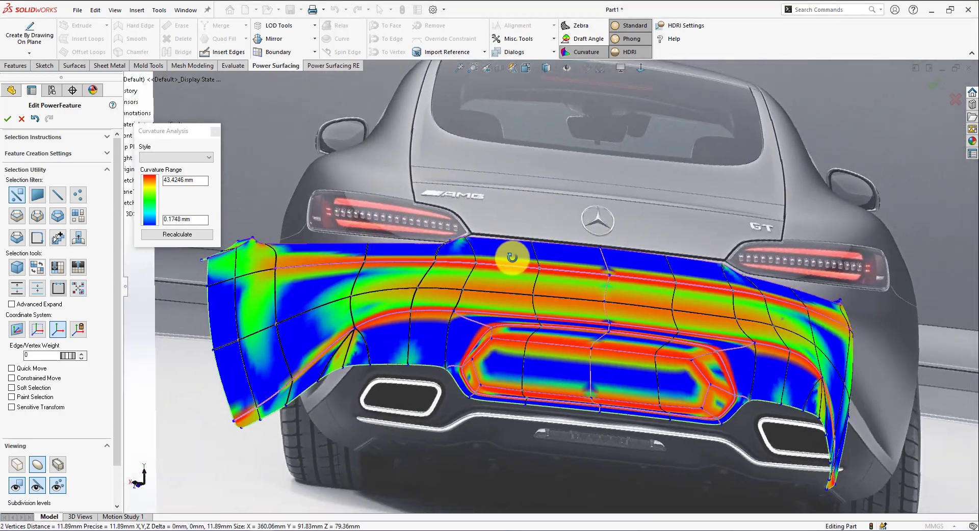
Reposition control edges and vertices around the bumper's side corner to even out the curvature.
middle_click_drag(450, 254, 339, 395)
left_click(338, 393)
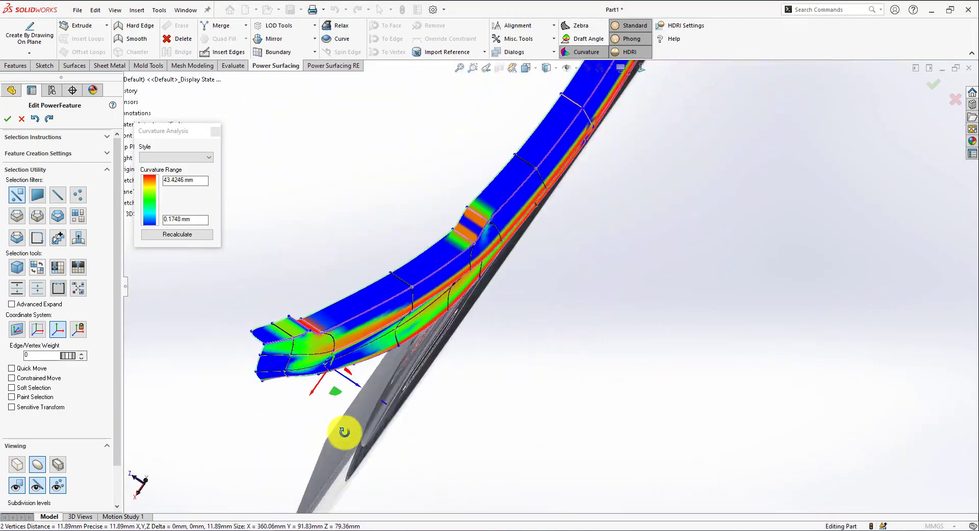
mouse_move(344, 432)
middle_mouse_down()
mouse_move(262, 479)
mouse_move(316, 437)
mouse_move(466, 275)
mouse_move(425, 238)
mouse_move(485, 376)
mouse_move(516, 360)
mouse_move(633, 212)
middle_mouse_up()
left_click(470, 275)
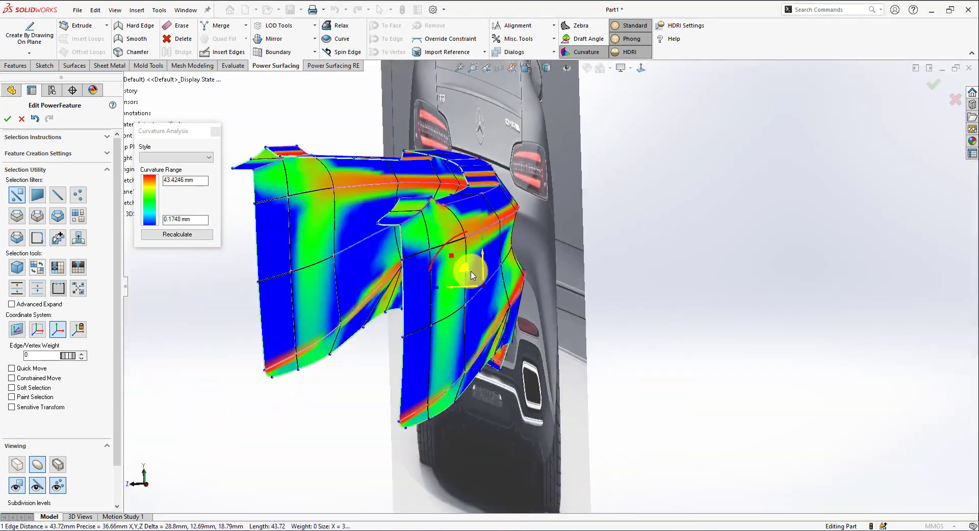
middle_click_drag(471, 276, 460, 309)
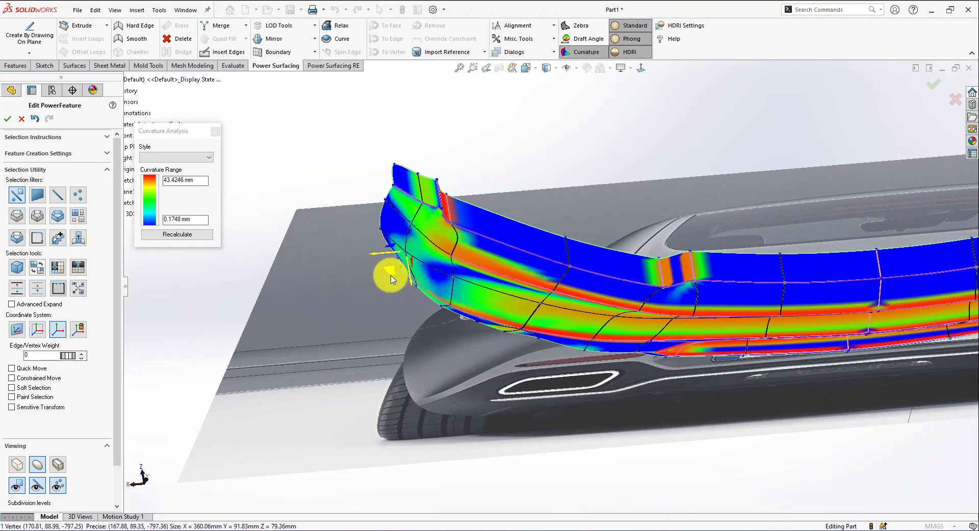
middle_click_drag(391, 279, 780, 260)
scroll(605, 252, "down", 3)
Accept the power feature edits and examine the rebuilt bumper surface without the reference photo.
left_click(938, 85)
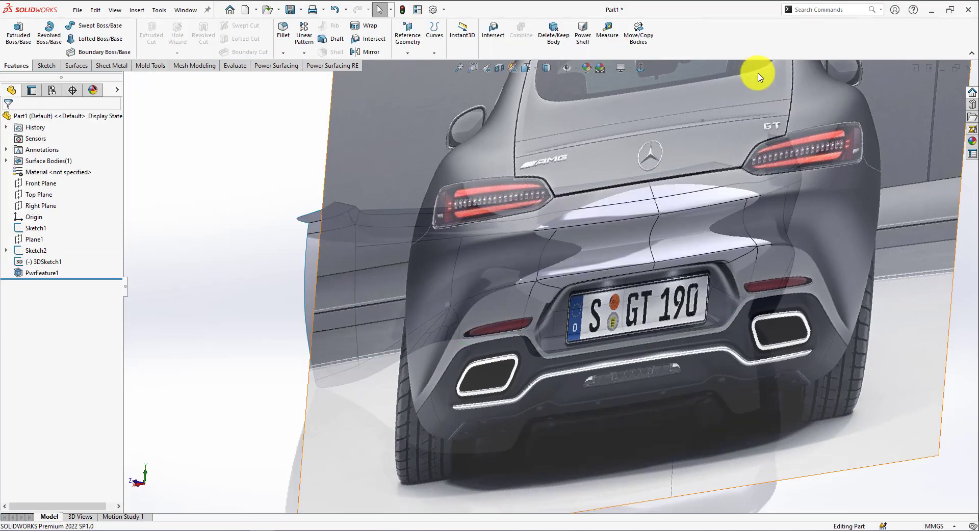
scroll(583, 140, "up", 2)
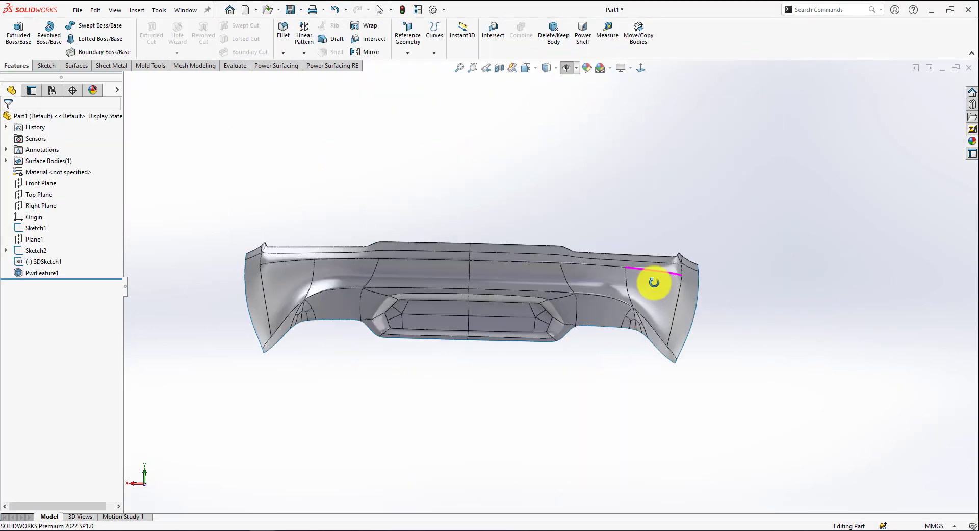
scroll(444, 278, "down", 3)
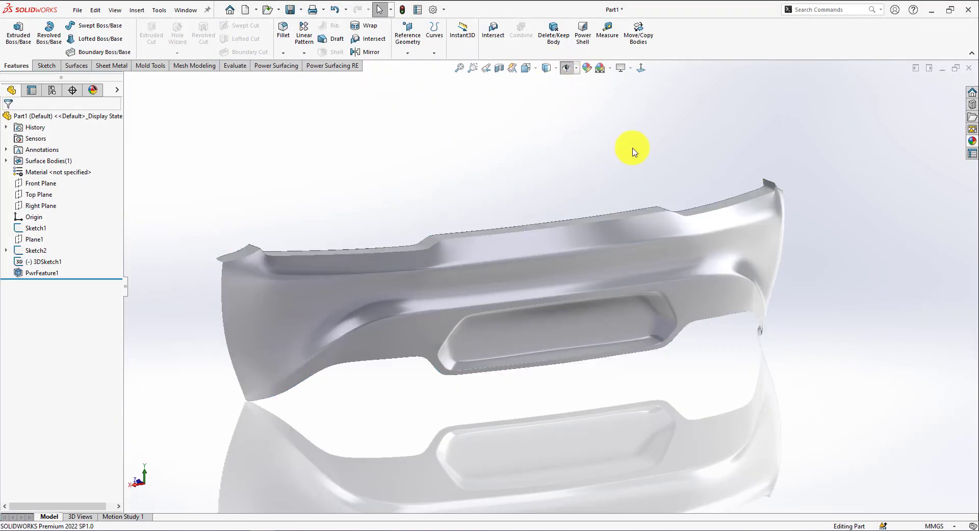
middle_click_drag(632, 152, 519, 138)
Browse the painted car appearances and apply a plain white scene behind the bumper.
left_click(971, 140)
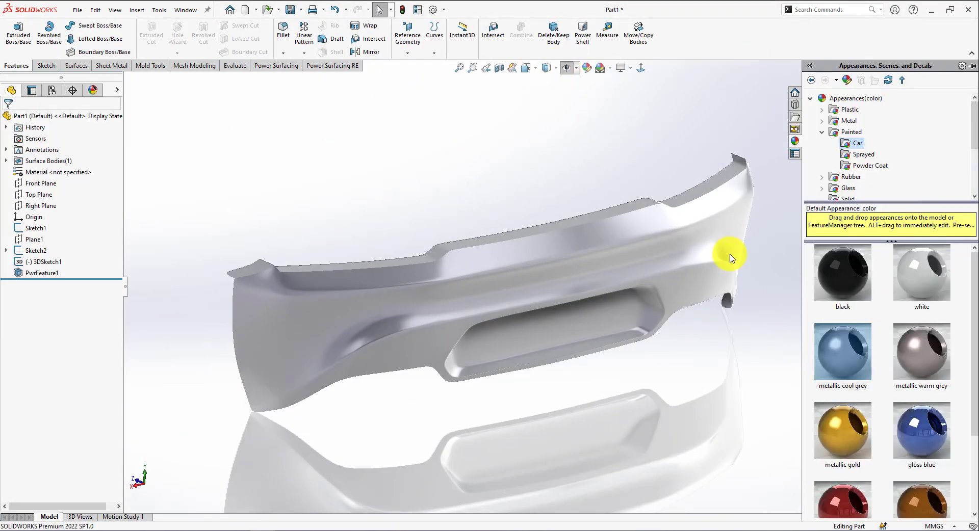
left_click(600, 68)
middle_click_drag(576, 123, 545, 156)
Reopen the bumper's power feature for editing in the rear view and turn off the curvature analysis.
left_click(640, 68)
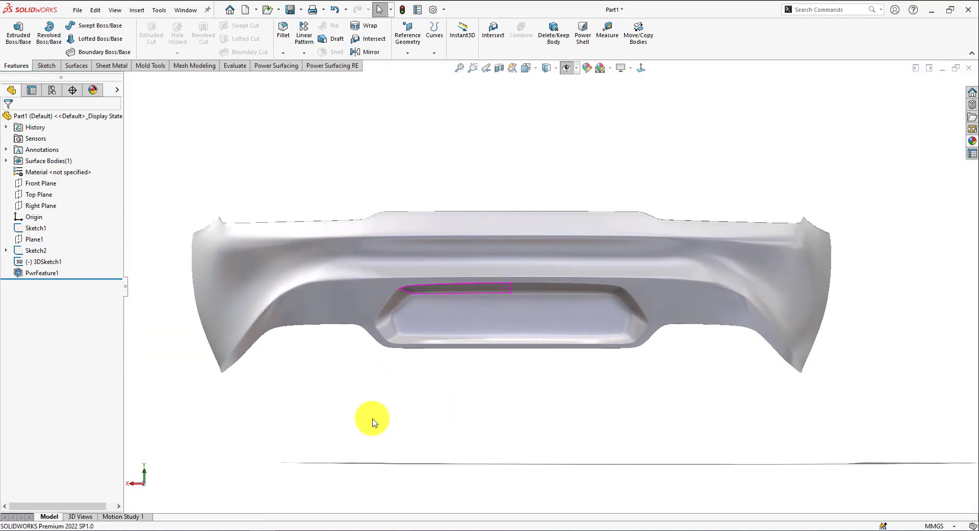
left_click(361, 257)
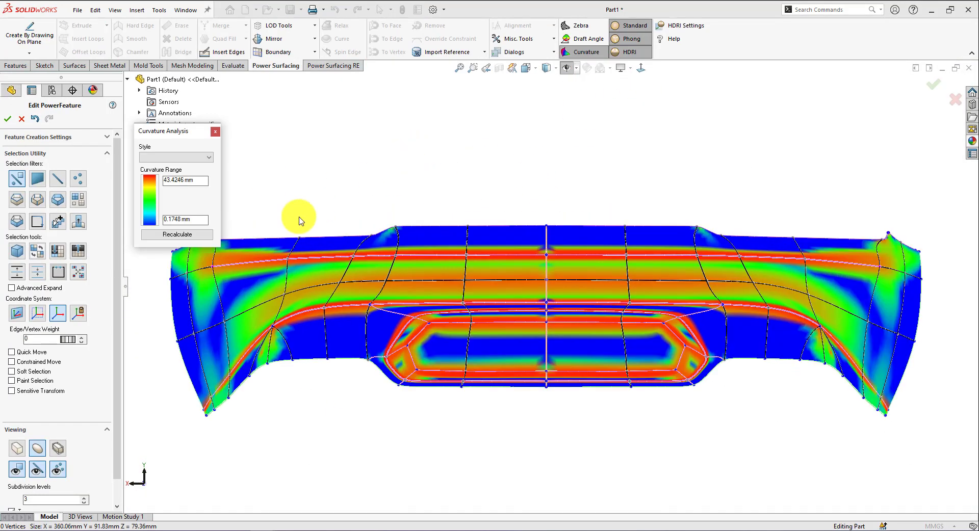
left_click(585, 50)
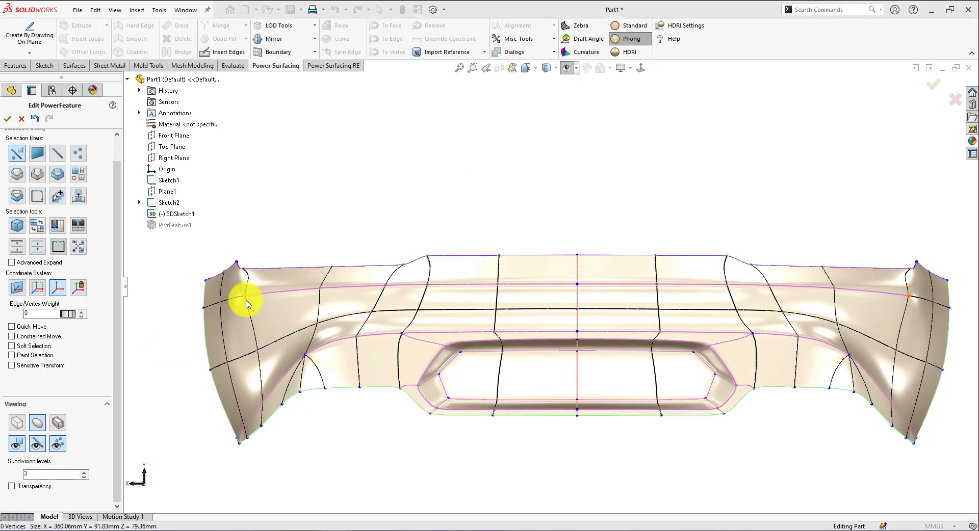
Shift and rotate the mid-height edge at the bumper's side corner to refine the corner's curve.
left_click(542, 310)
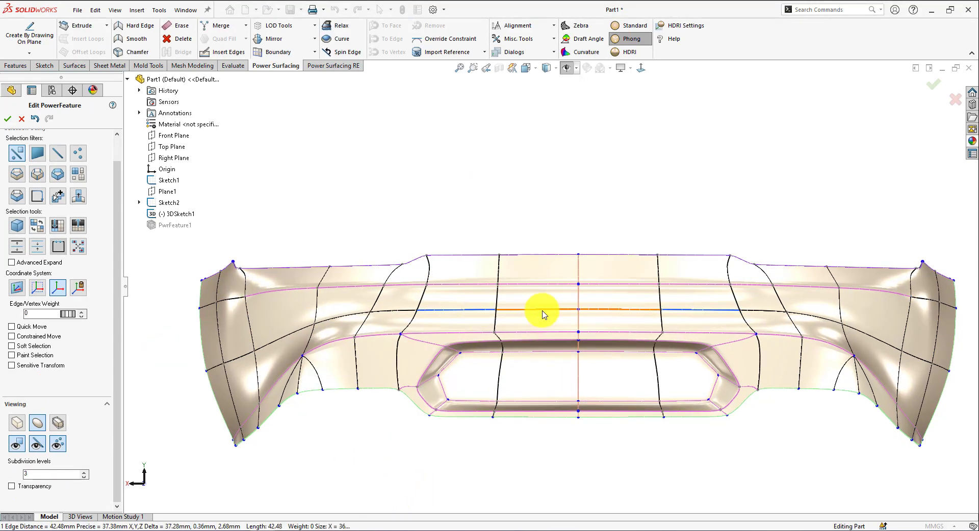
left_click_drag(242, 363, 326, 346)
left_click(229, 362)
middle_click_drag(238, 359, 271, 505)
left_click(269, 400)
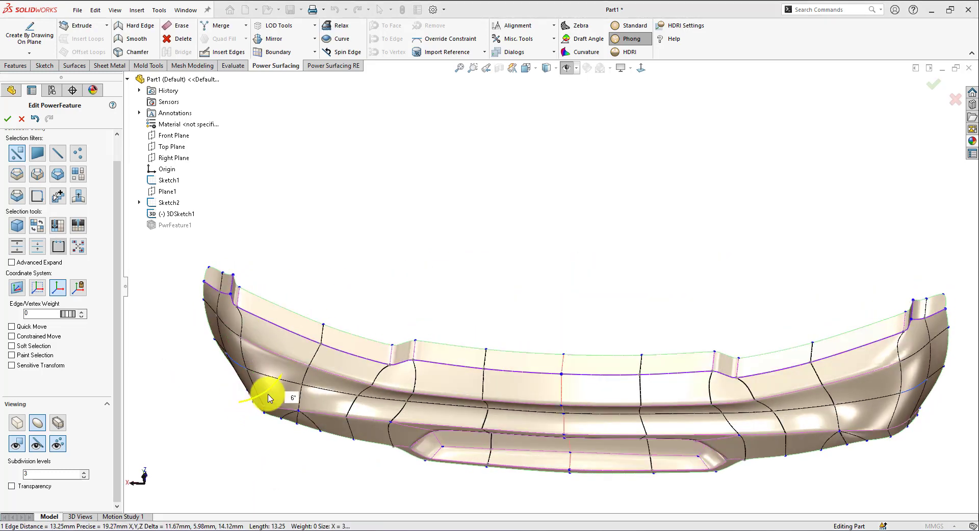
left_click_drag(269, 397, 260, 358)
middle_click_drag(260, 358, 347, 382)
Enable Constrained Move and adjust the side-corner vertex on the control mesh in the side view.
left_click(17, 423)
left_click(254, 357)
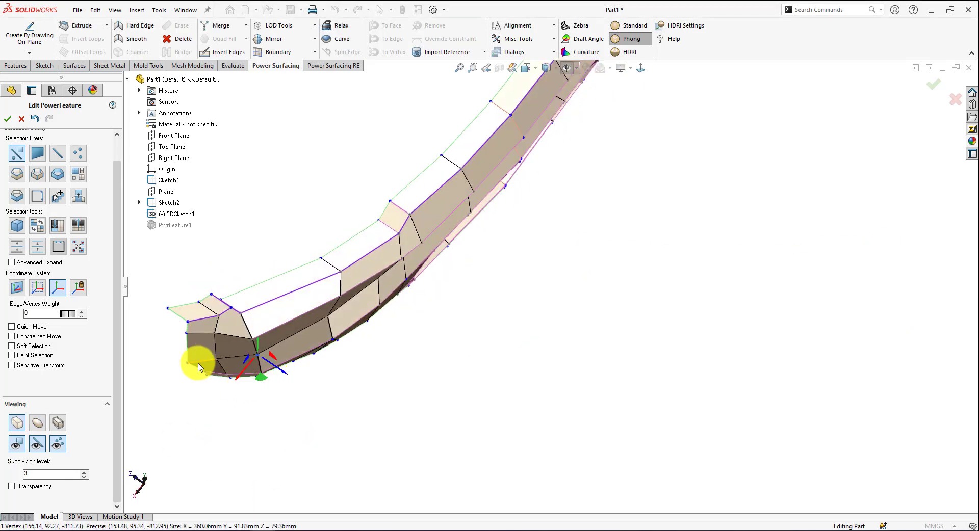
middle_click_drag(223, 398, 299, 225)
key("ctrl+8")
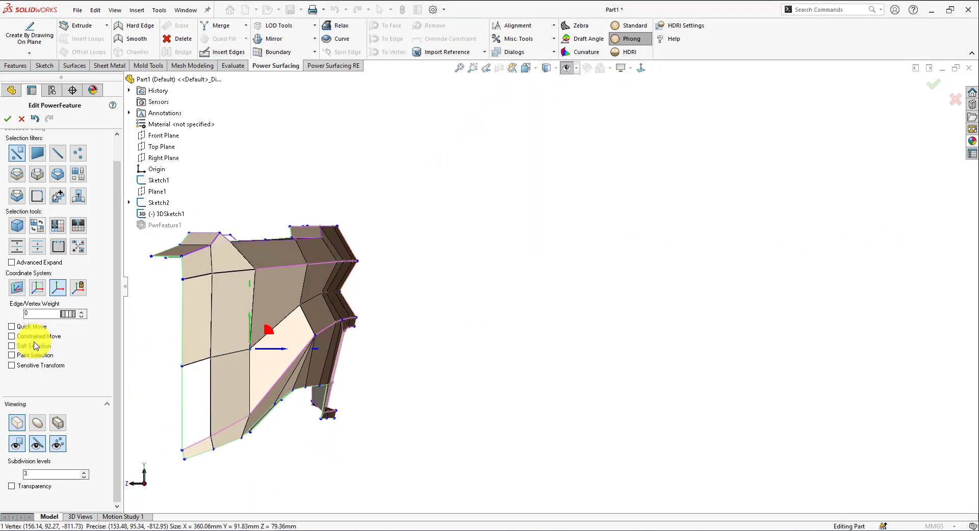
left_click(31, 337)
left_click(418, 313)
Adjust the control mesh vertex above the bumper's lower outer corner in the rear view.
key("ctrl+2")
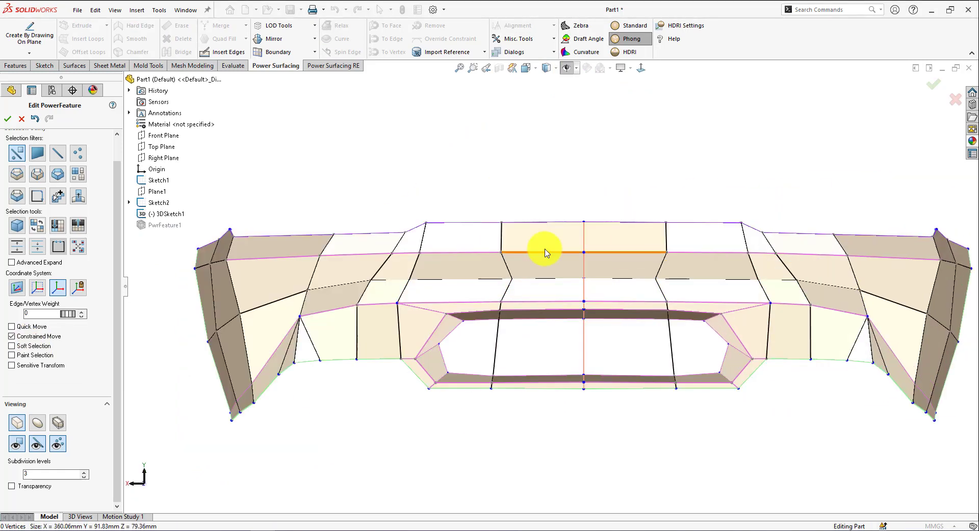
left_click(347, 283)
key("Escape")
scroll(358, 375, "down", 2)
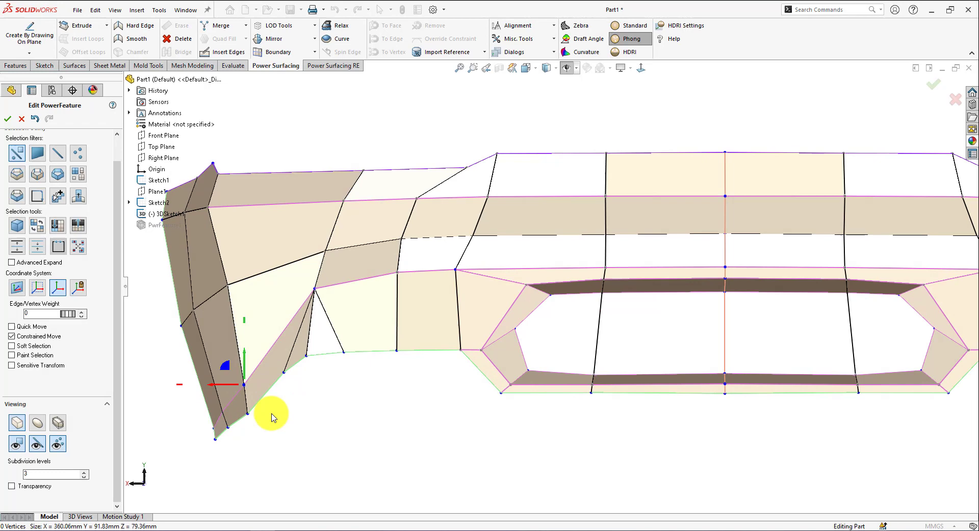
scroll(549, 286, "up", 3)
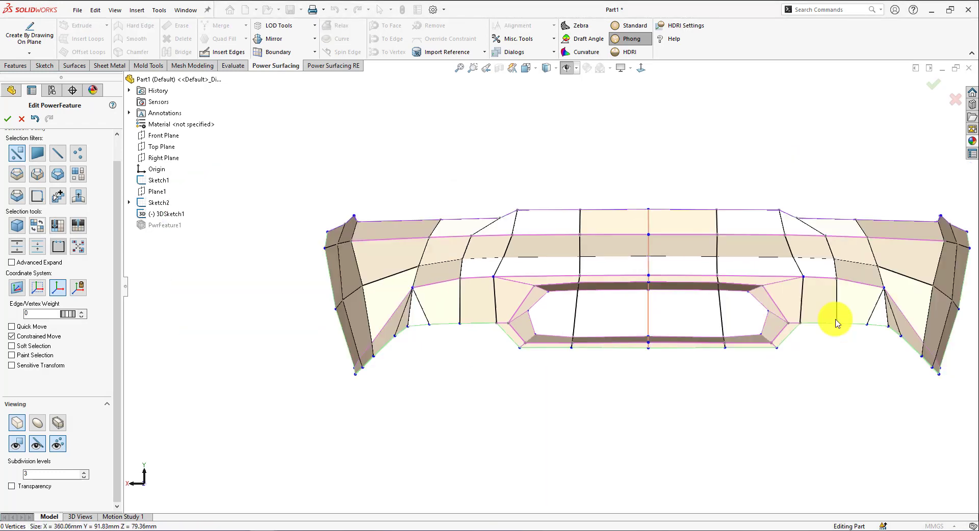
Show the smooth surface and insert an edge loop along the bumper's upper strip, just below the top edge.
scroll(834, 323, "down", 2)
left_click_drag(677, 333, 681, 337)
scroll(542, 281, "up", 2)
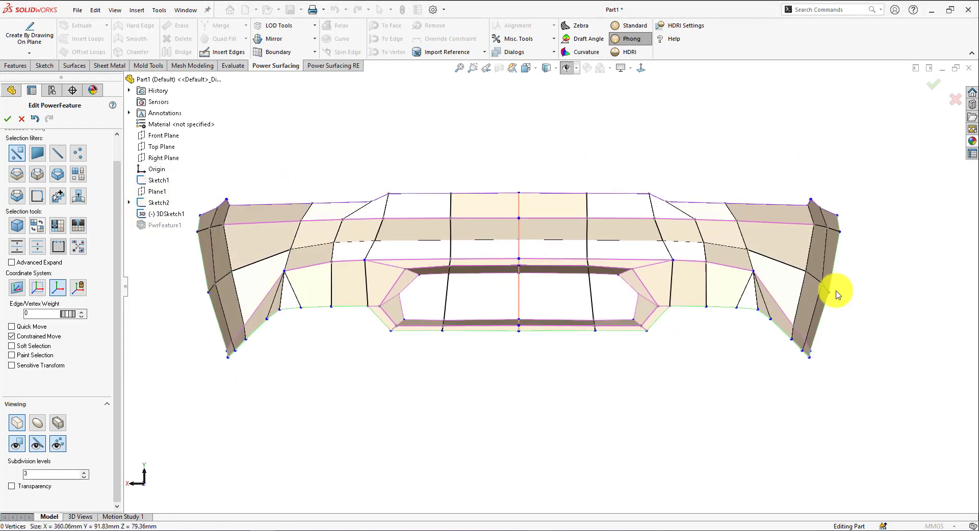
right_click(366, 188)
left_click(447, 171)
scroll(278, 183, "down", 3)
middle_click_drag(277, 183, 299, 351)
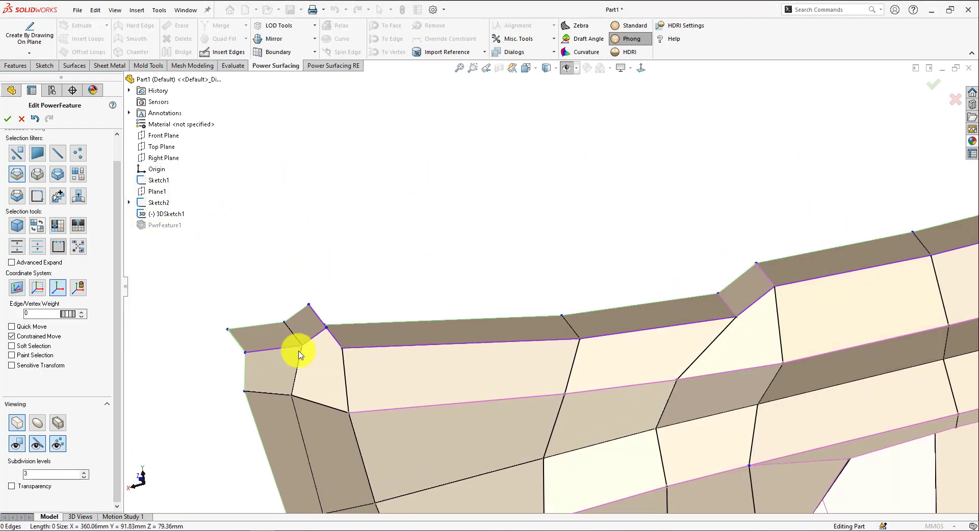
scroll(200, 360, "down", 2)
left_click(34, 423)
middle_click_drag(399, 376, 403, 293)
key("i")
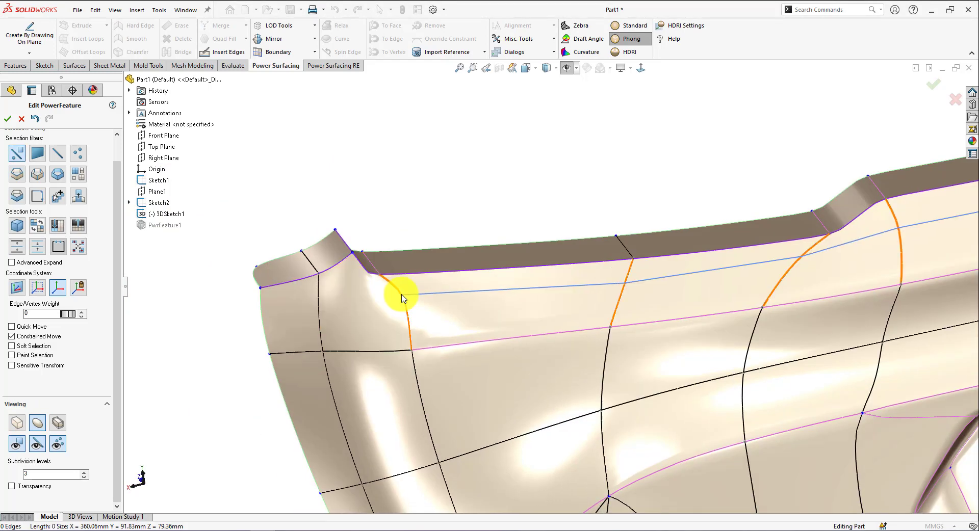
left_click(402, 294)
Set the weight of the vertex beside the raised outer corner on the bumper's upper edge to 41.
key("Tab")
key("e")
left_click(368, 291)
left_click(255, 301)
right_click(255, 301)
middle_click_drag(306, 306, 399, 271)
key("Tab")
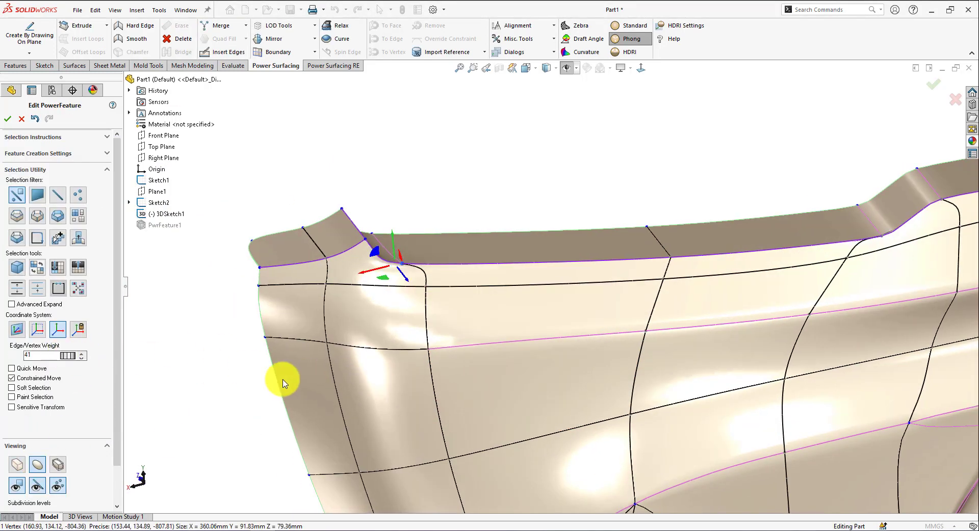
Set the weight of the short edge just below the lower end of the upper-edge step to 37.
scroll(466, 288, "up", 4)
left_click(647, 194)
key("ctrl+2")
scroll(688, 275, "down", 8)
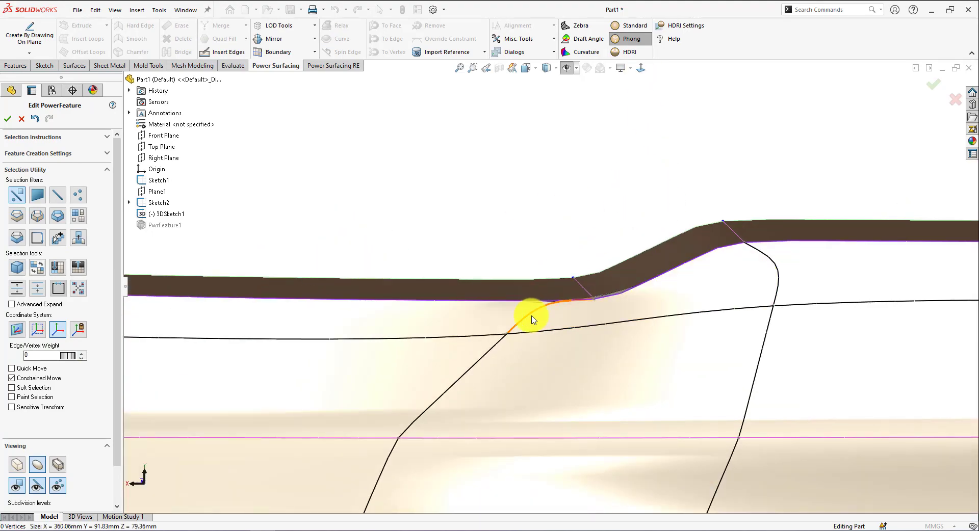
left_click_drag(74, 356, 198, 374)
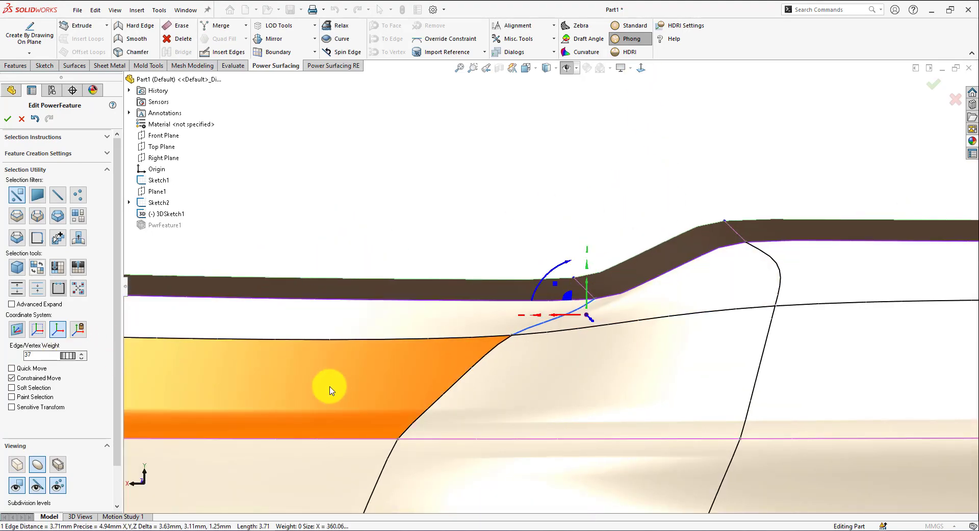
Turn on the Min Radius Of Curvature analysis and examine the upper-edge step and the bumper's outer half.
middle_click_drag(245, 375, 389, 521)
scroll(510, 236, "up", 6)
left_click(553, 114)
left_click(585, 52)
scroll(560, 276, "down", 6)
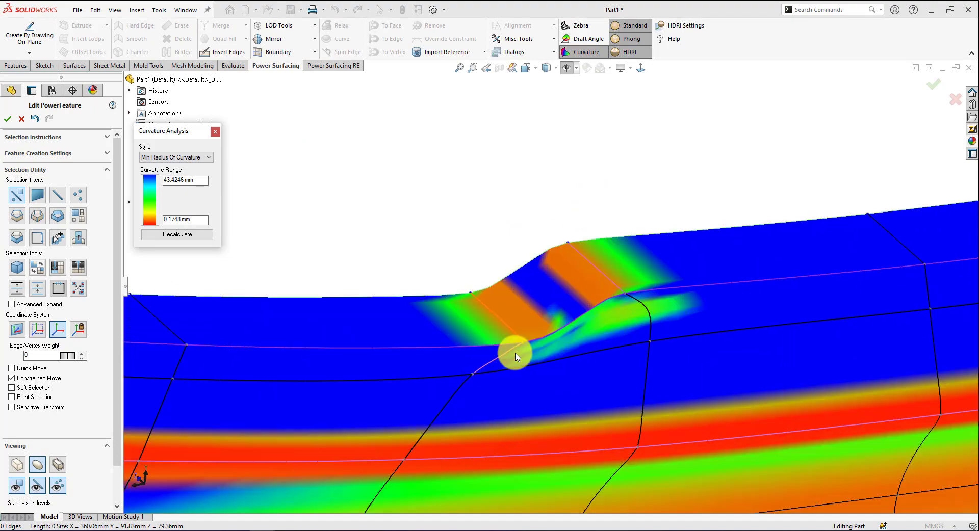
left_click(516, 356)
middle_click_drag(265, 383, 359, 282)
scroll(398, 306, "up", 4)
key("ctrl+2")
left_click(680, 153)
scroll(561, 434, "down", 5)
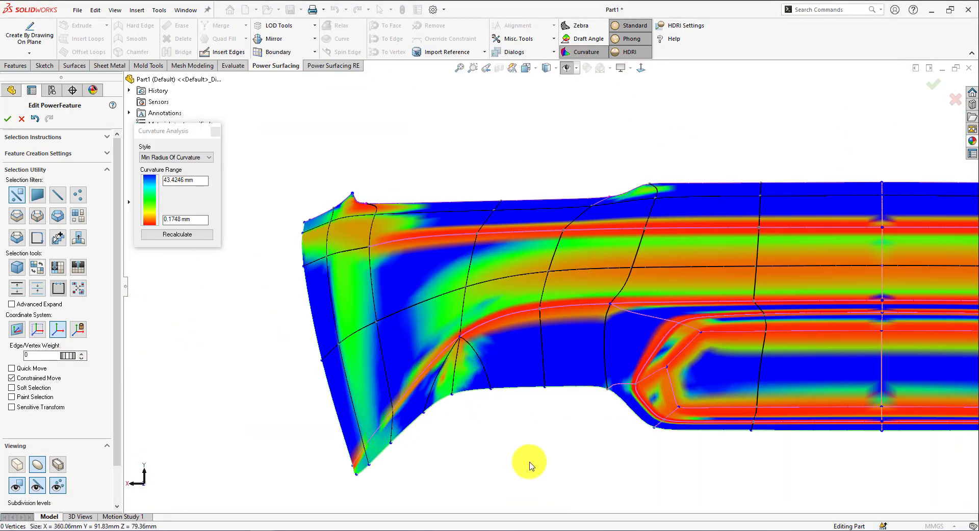
Turn off Constrained Move and reshape the face at the bumper's lower outer corner into a rounder tip.
scroll(527, 357, "up", 3)
left_click(319, 334)
left_click_drag(308, 344, 308, 344)
scroll(273, 376, "down", 3)
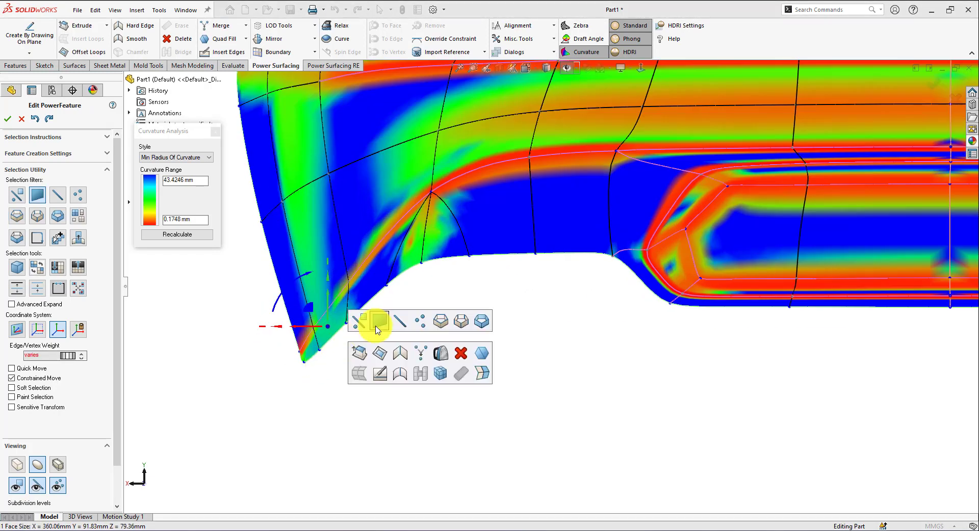
scroll(376, 328, "up", 2)
left_click_drag(396, 291, 398, 302)
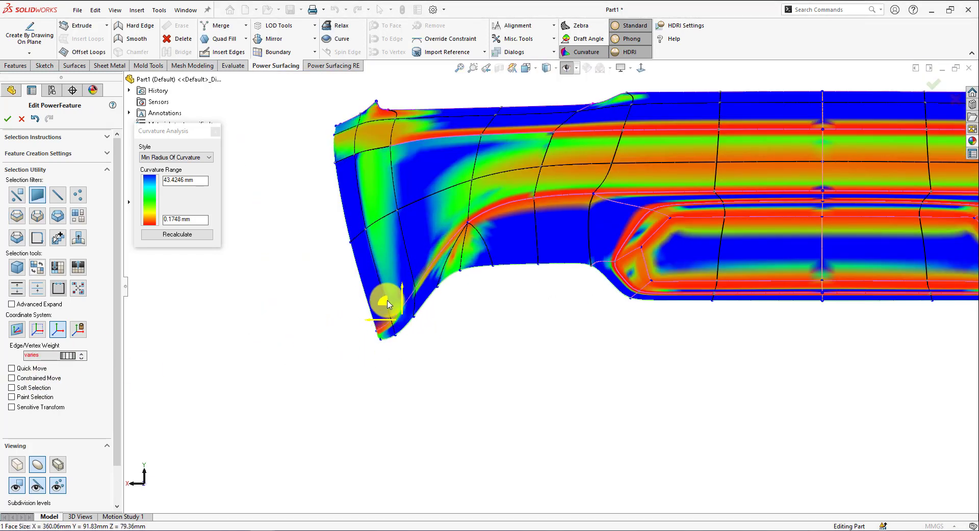
key("f")
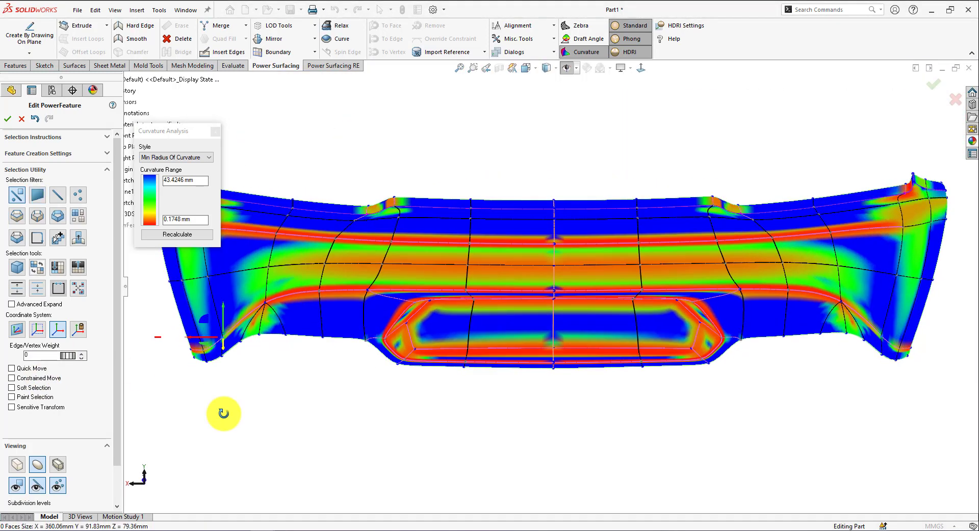
Shift the short edge at the tip of the bumper's lower outer corner.
scroll(229, 327, "down", 3)
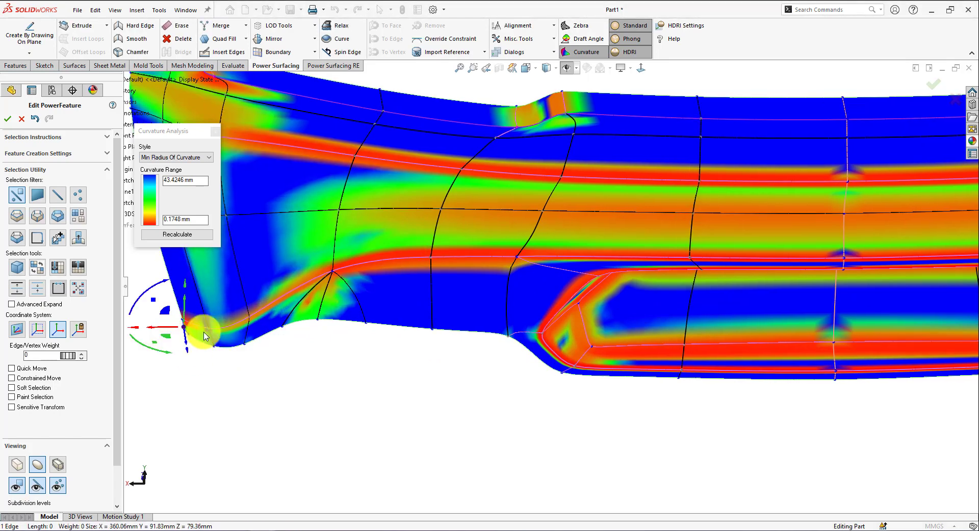
left_click_drag(203, 336, 192, 341)
key("Escape")
scroll(542, 244, "up", 4)
middle_click_drag(735, 239, 753, 222)
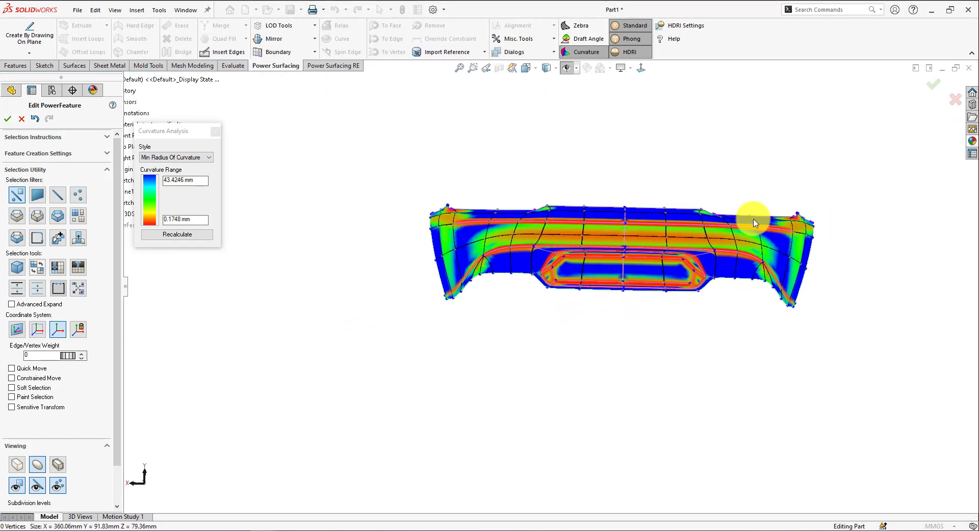
Move the mid-height edge at the bumper's side corner outward in the rear view.
left_click(641, 69)
scroll(547, 286, "up", 1)
scroll(277, 320, "down", 2)
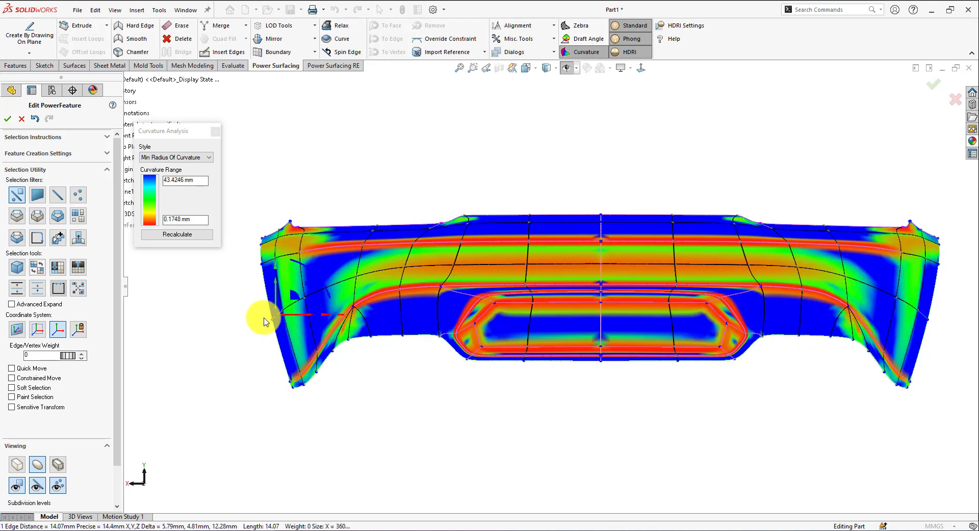
left_click(274, 332)
left_click(350, 431)
left_click(278, 263)
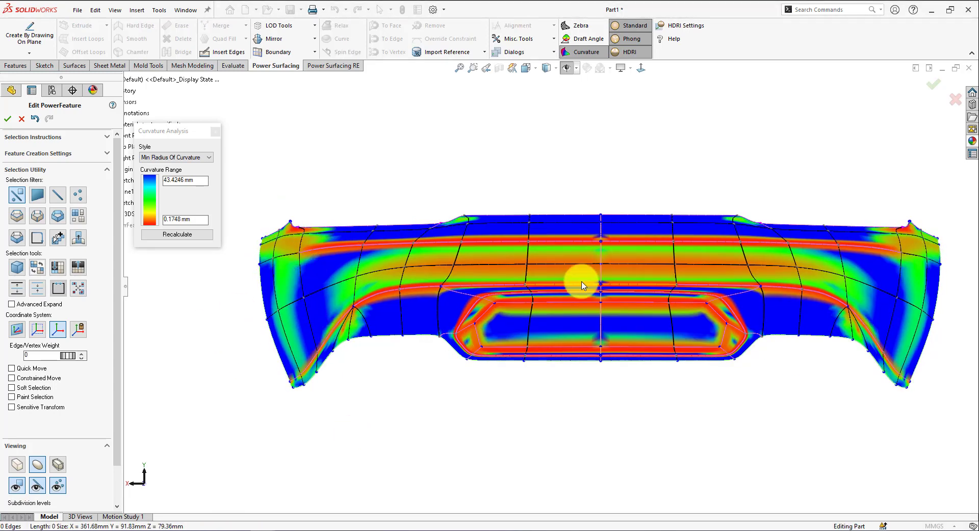
middle_click_drag(579, 280, 299, 259)
Set the weight of the short edge below the upper end of the top-edge step to 15.
scroll(299, 258, "down", 3)
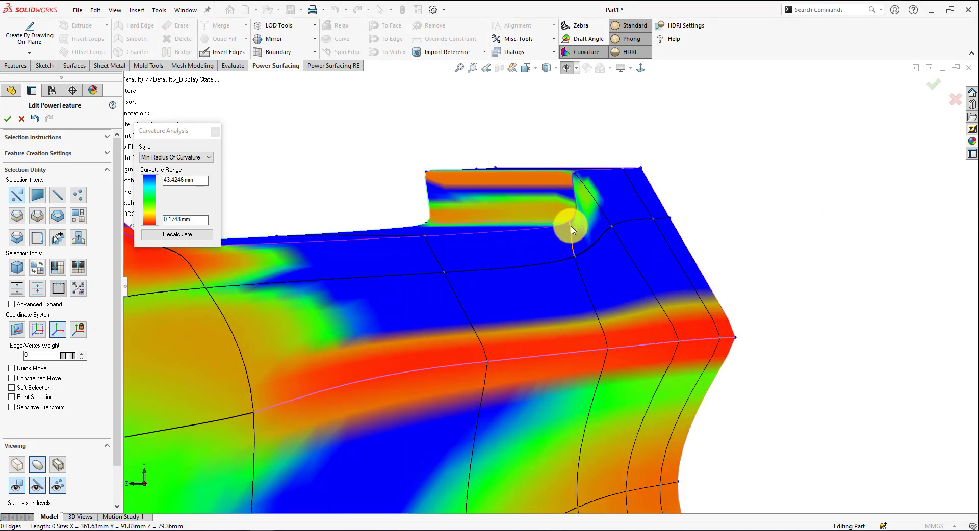
middle_click_drag(586, 240, 630, 207)
left_click(625, 204)
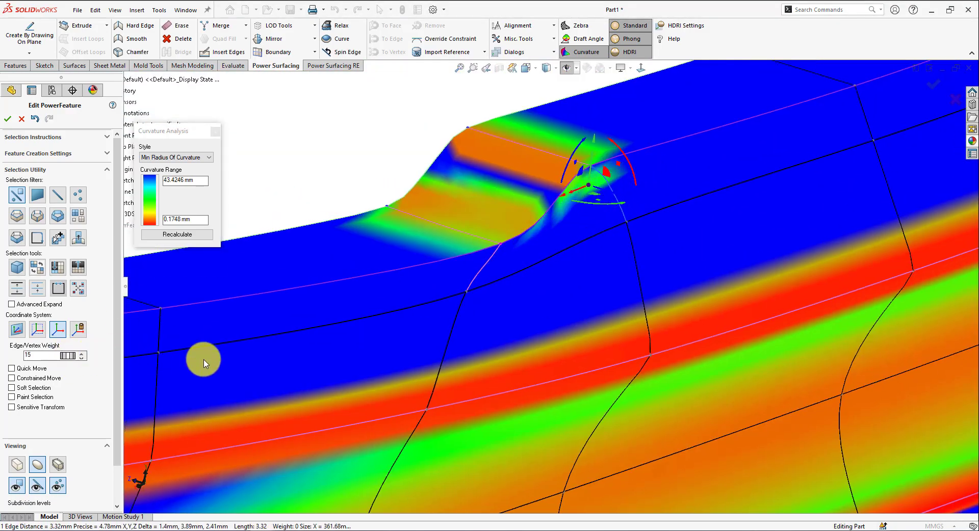
middle_click_drag(336, 224, 566, 113)
left_click(641, 67)
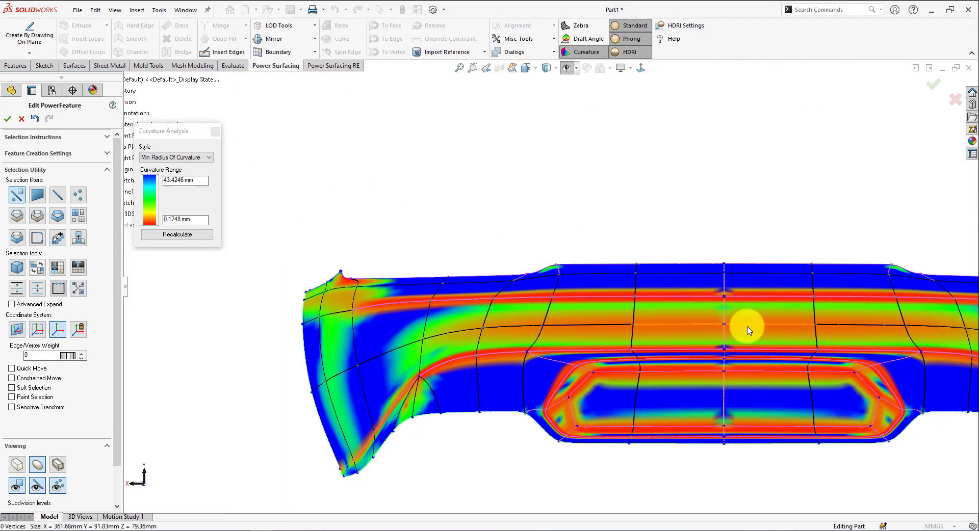
Return to standard shading and extrude the bumper's bottom border edges downward in the rear view.
scroll(456, 466, "up", 2)
scroll(794, 355, "down", 1)
middle_click_drag(794, 354, 732, 341, "ctrl")
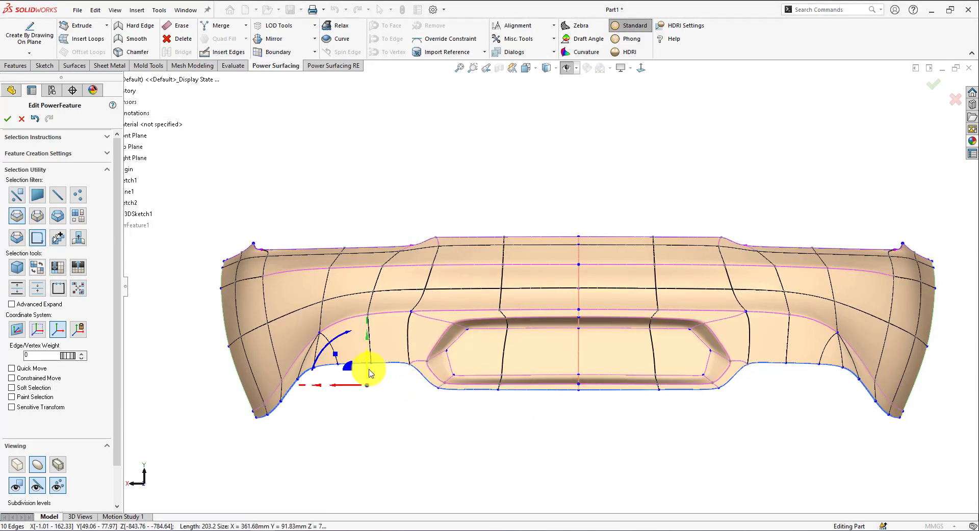
key("Tab")
key("s")
left_click_drag(367, 352, 372, 389, "ctrl")
left_click(744, 439)
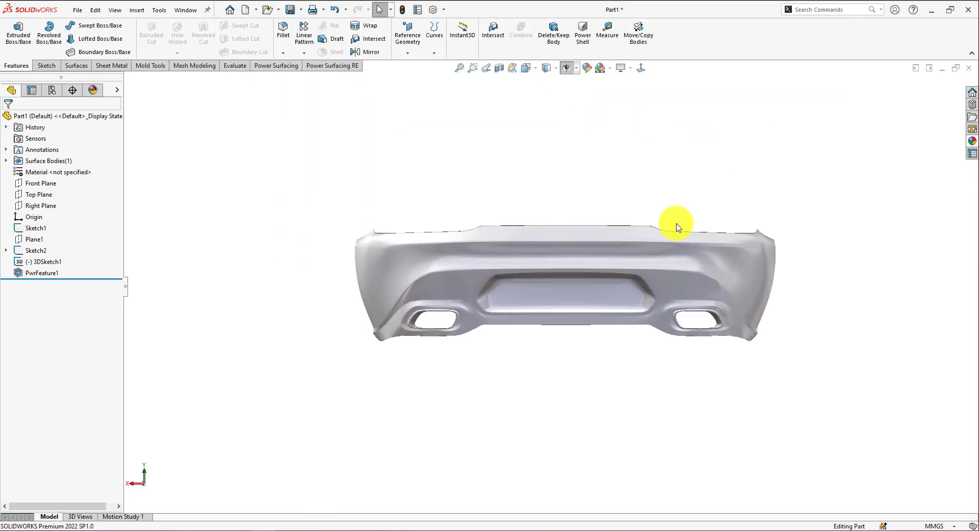
Scale the face loop that forms the inner wall of the exhaust opening.
scroll(677, 227, "down", 3)
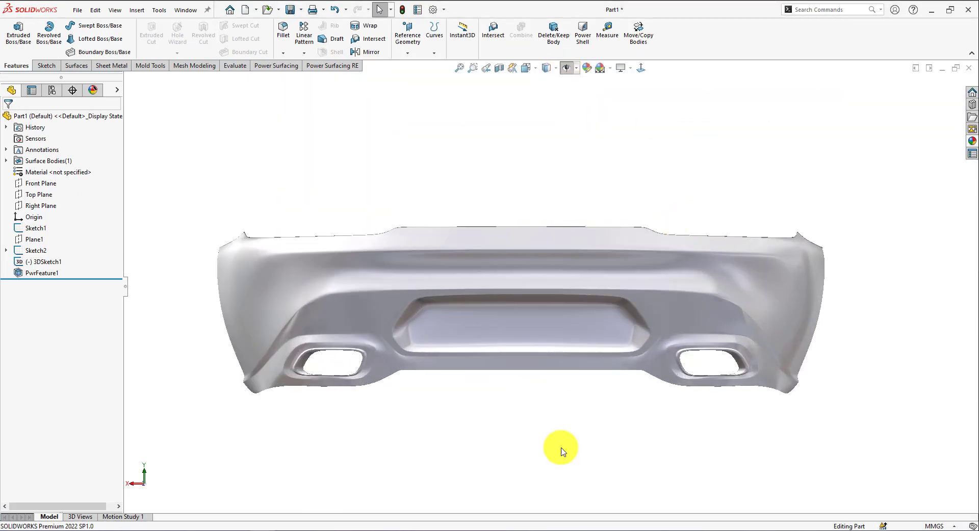
scroll(469, 407, "up", 10)
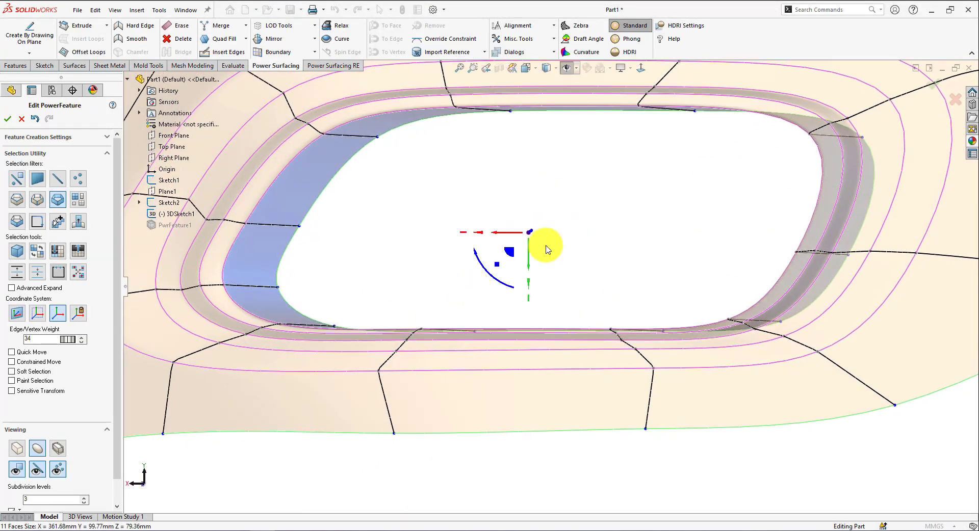
middle_click_drag(545, 249, 531, 250)
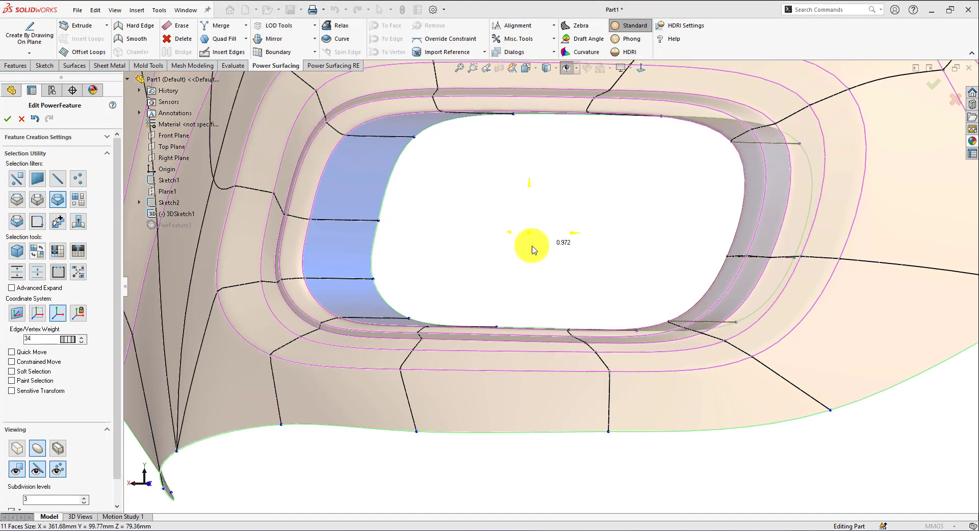
left_click_drag(531, 250, 531, 214)
middle_click_drag(530, 229, 520, 250)
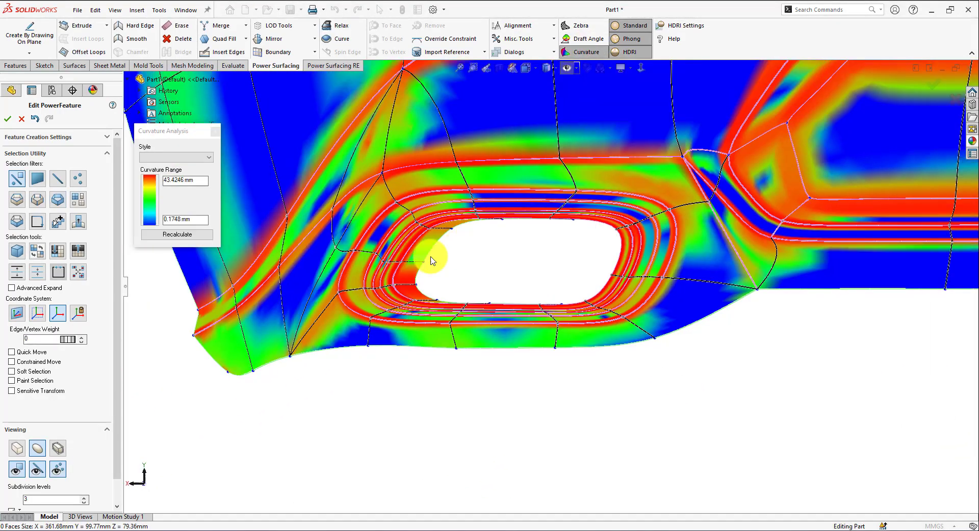
Insert edges across the control mesh from beside the exhaust opening to the bumper's lower outer corner.
key("s")
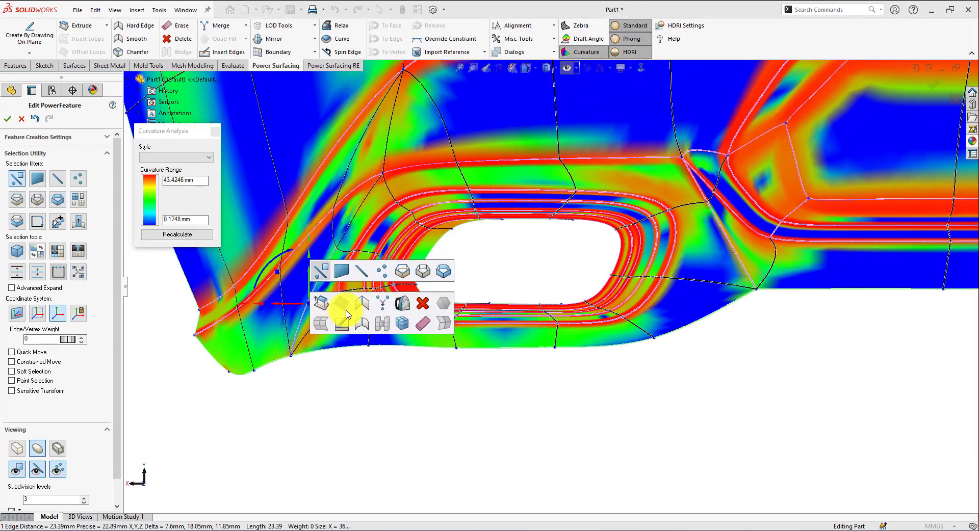
left_click(209, 51)
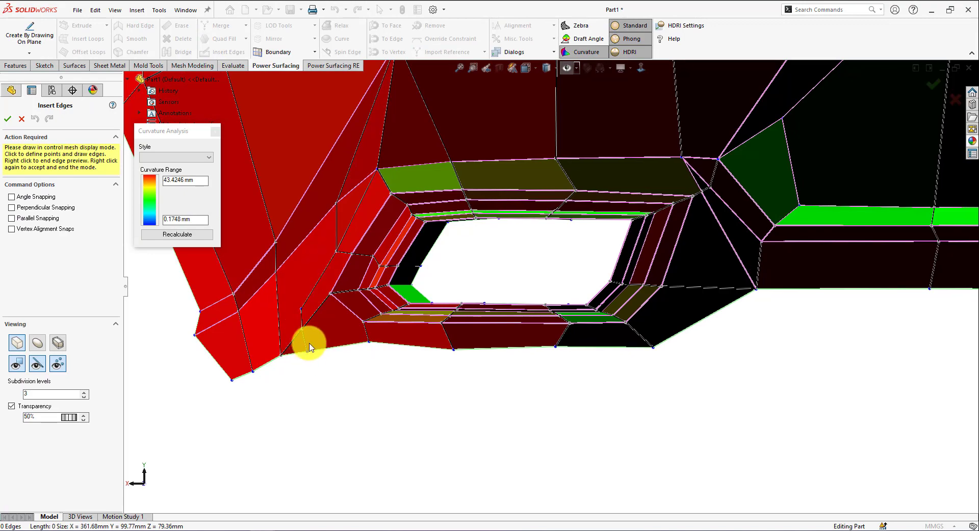
left_click(245, 341)
left_click(214, 358)
right_click(213, 357)
left_click(38, 464)
right_click(268, 383)
Clean up the edge flow between the exhaust opening and the bumper's lower outer corner.
scroll(302, 320, "down", 1)
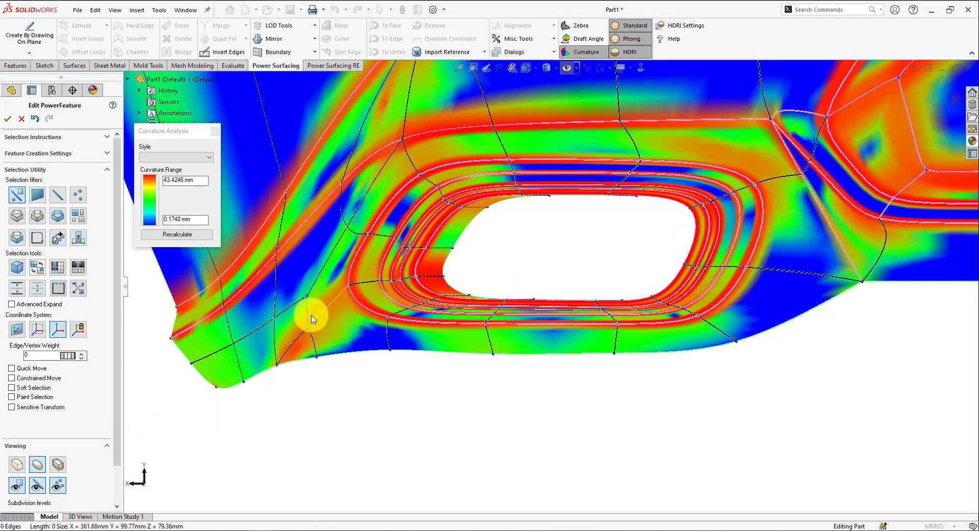
double_click(309, 321)
right_click(323, 325)
left_click(419, 373)
scroll(404, 381, "up", 2)
Enable Soft Selection with a value of 4 and adjust the edge at the outer lower side of the exhaust opening.
left_click(403, 245)
mouse_move(404, 245)
middle_mouse_down()
mouse_move(421, 261)
mouse_move(334, 282)
middle_mouse_up()
left_click(457, 283)
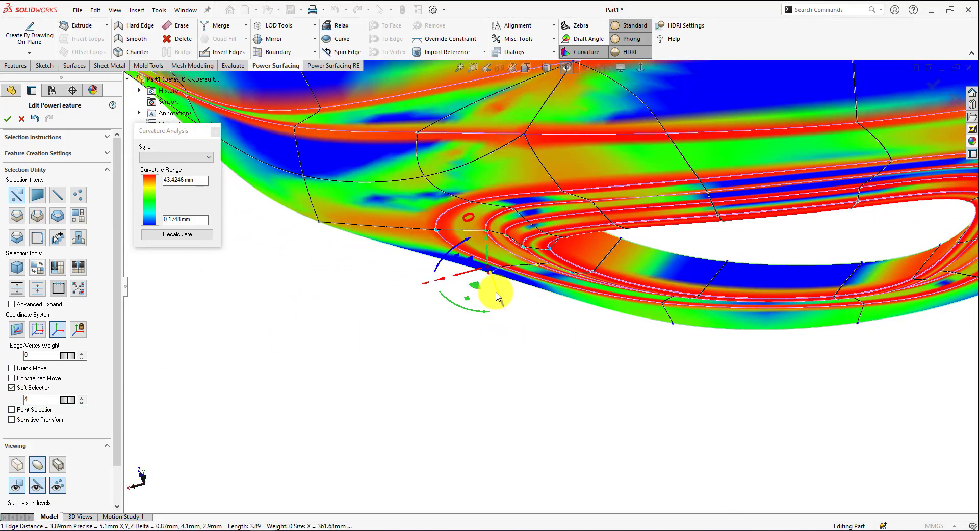
middle_click_drag(498, 297, 501, 337)
Try to shift the lower border near the exhaust opening with soft selection and undo the move.
middle_click_drag(839, 295, 820, 373)
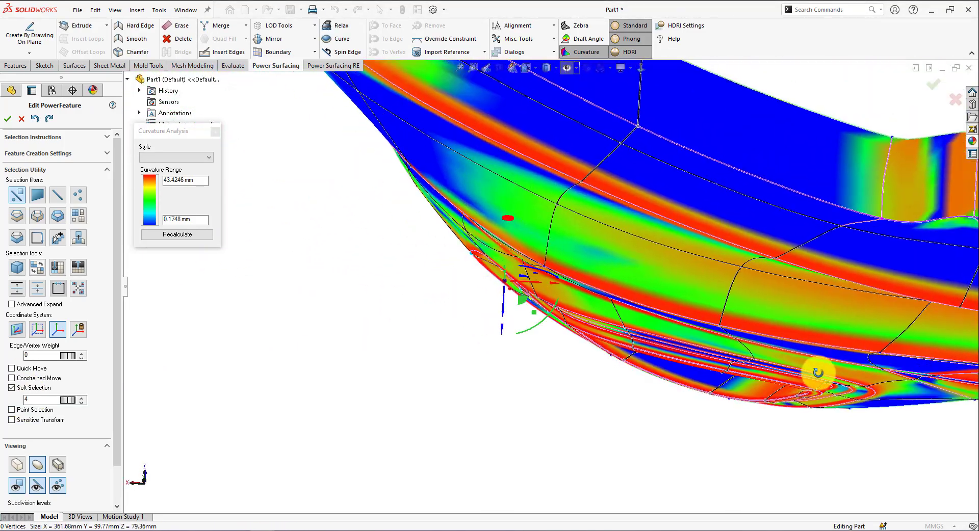
scroll(701, 337, "down", 3)
scroll(702, 337, "up", 3)
left_click_drag(580, 334, 579, 330)
key("ctrl+z")
Set Soft Selection to 3 and move the short edge on the lower border beneath the exhaust opening.
middle_click_drag(584, 342, 557, 304)
left_click(653, 299)
left_click(557, 305)
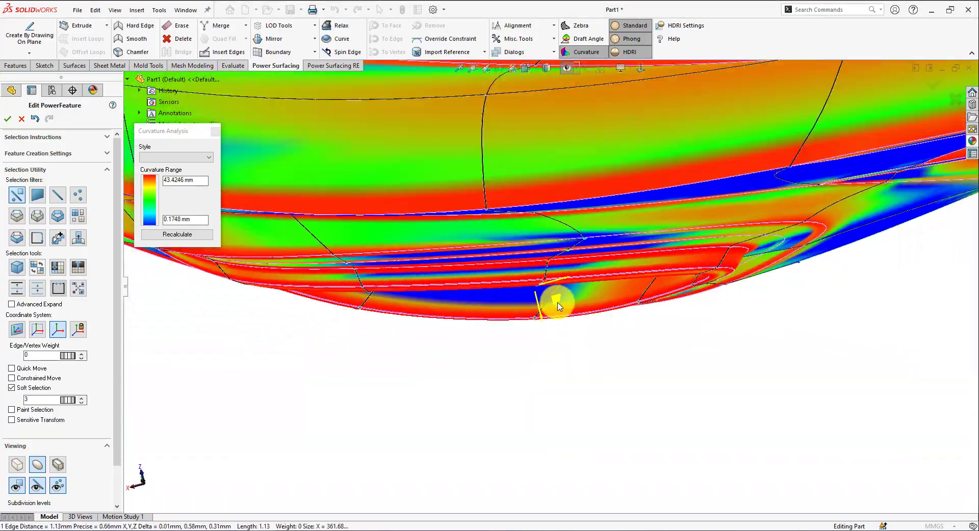
Try to adjust the face loop around the exhaust opening and undo the last change.
middle_click_drag(585, 261, 515, 404)
scroll(495, 344, "down", 2)
right_click(580, 340)
left_click(642, 317)
left_click(625, 260)
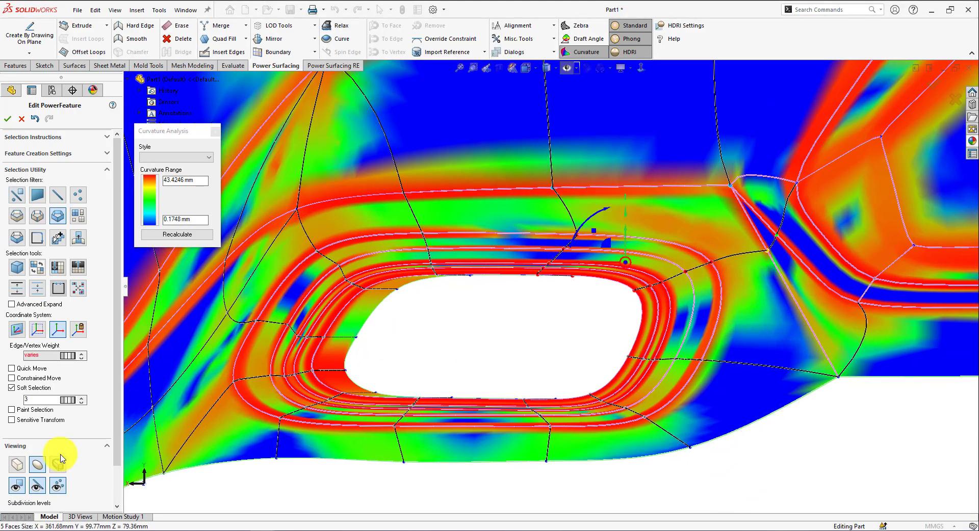
left_click(632, 39)
key("ctrl+z")
Turn on the zebra stripes and adjust the bottom border edge below the exhaust opening.
mouse_move(714, 297)
middle_mouse_down()
mouse_move(546, 370)
mouse_move(547, 362)
mouse_move(452, 343)
mouse_move(624, 316)
mouse_move(630, 214)
middle_mouse_up()
left_click(580, 25)
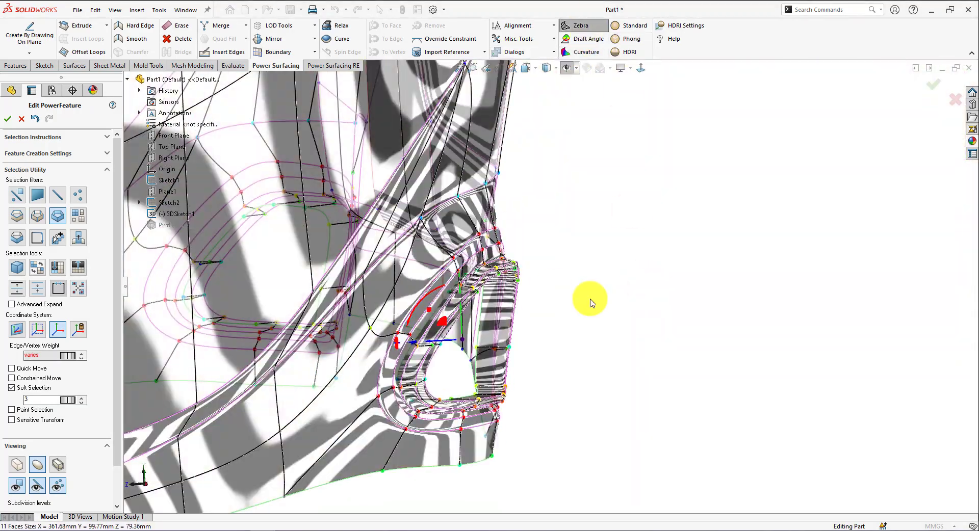
mouse_move(590, 301)
middle_mouse_down()
mouse_move(561, 323)
mouse_move(535, 298)
middle_mouse_up()
scroll(530, 291, "down", 1)
left_click(468, 254)
middle_click_drag(509, 329, 543, 414)
left_click(543, 414)
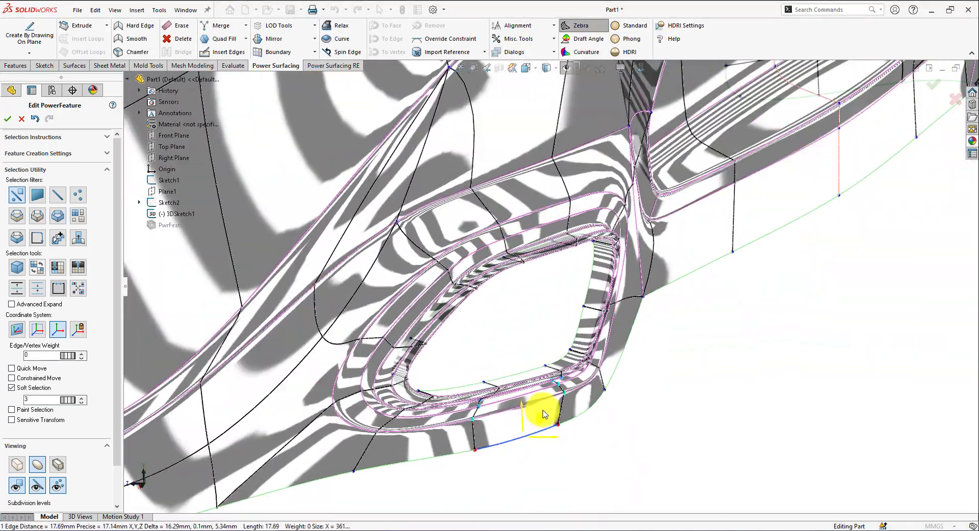
left_click(355, 470)
Turn on the curvature analysis and select the face loop around the exhaust opening.
left_click(586, 52)
middle_click_drag(587, 306, 575, 352)
scroll(574, 352, "down", 2)
right_click(575, 352)
left_click(705, 332)
left_click(576, 387)
left_click(642, 398)
Select the face loop around the exhaust opening and switch the surface display to standard shading.
scroll(642, 398, "up", 2)
middle_click_drag(642, 397, 540, 331)
scroll(602, 327, "down", 2)
right_click(556, 343)
mouse_move(602, 306)
middle_mouse_down()
mouse_move(586, 326)
mouse_move(608, 316)
mouse_move(610, 284)
mouse_move(587, 327)
middle_mouse_up()
right_click(540, 332)
left_click(632, 26)
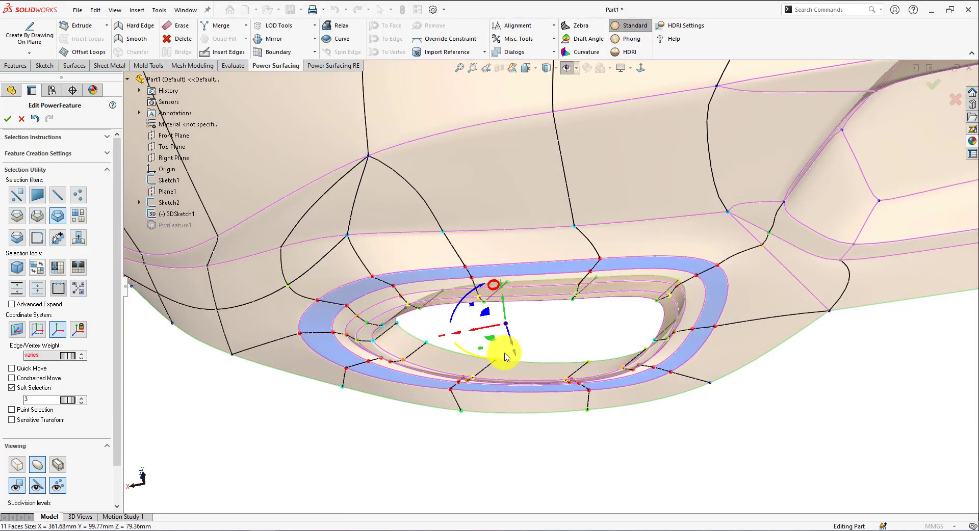
Try to scale the inner face loop of the exhaust opening with Soft Selection at 4 and undo the change.
middle_click_drag(525, 357, 558, 321)
middle_click_drag(542, 360, 531, 474)
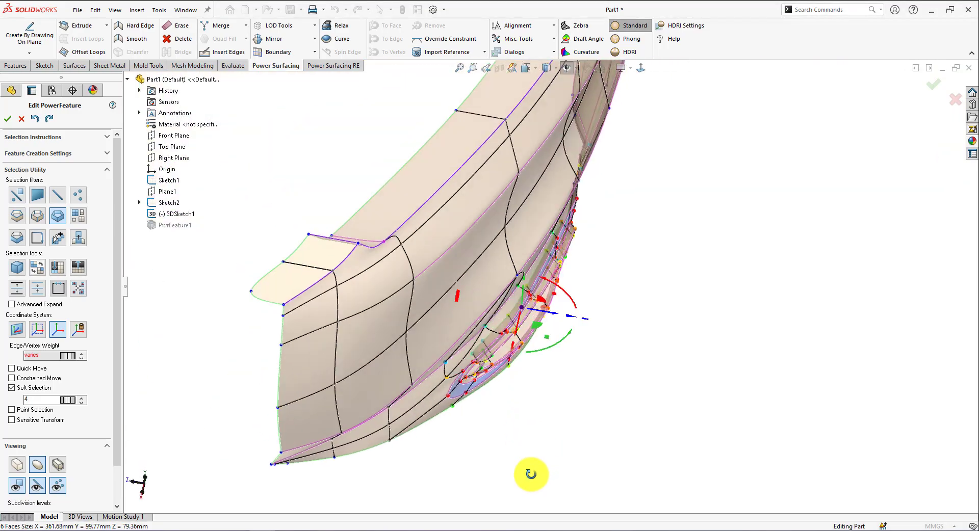
middle_click_drag(543, 314, 557, 474)
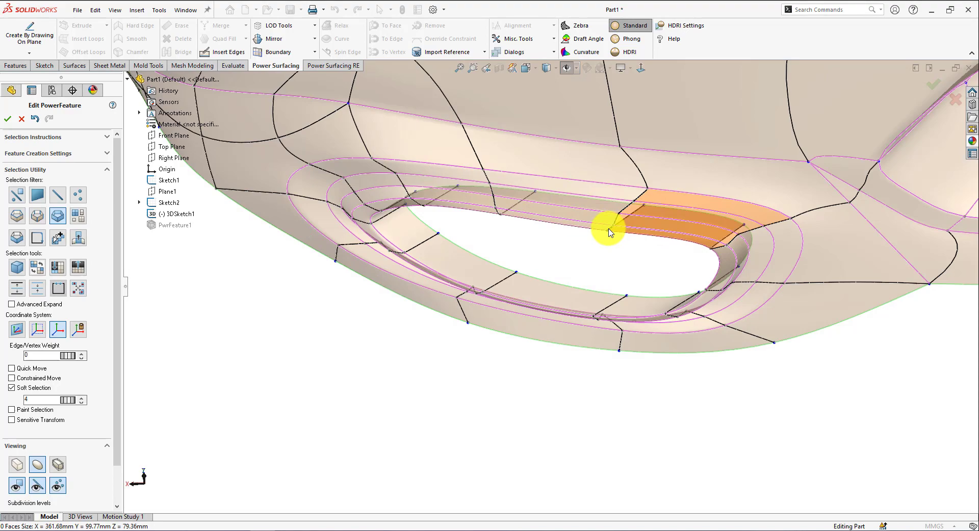
double_click(610, 232)
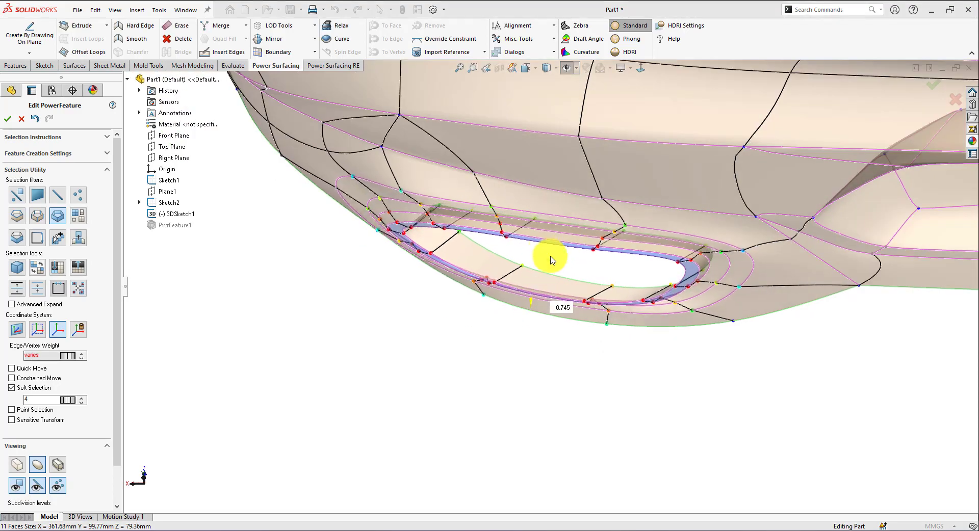
middle_click_drag(552, 258, 478, 400)
key("ctrl+z")
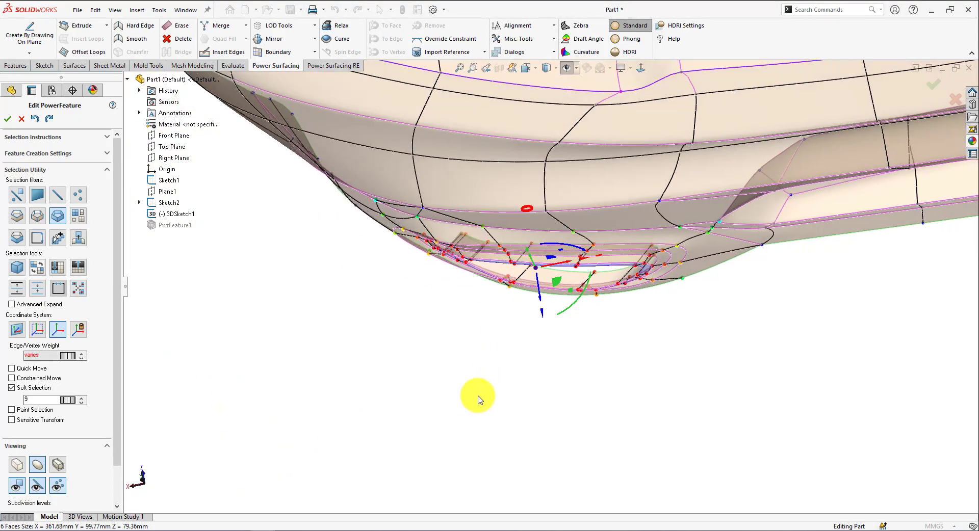
Move the selected faces of the exhaust opening slightly with Soft Selection at 9 and clear the selection.
left_click_drag(542, 312, 545, 301)
key("Escape")
middle_click_drag(550, 244, 636, 367)
scroll(570, 241, "down", 3)
Turn off Soft Selection and erase the short edge between the two crease lines above the exhaust opening.
right_click(569, 242)
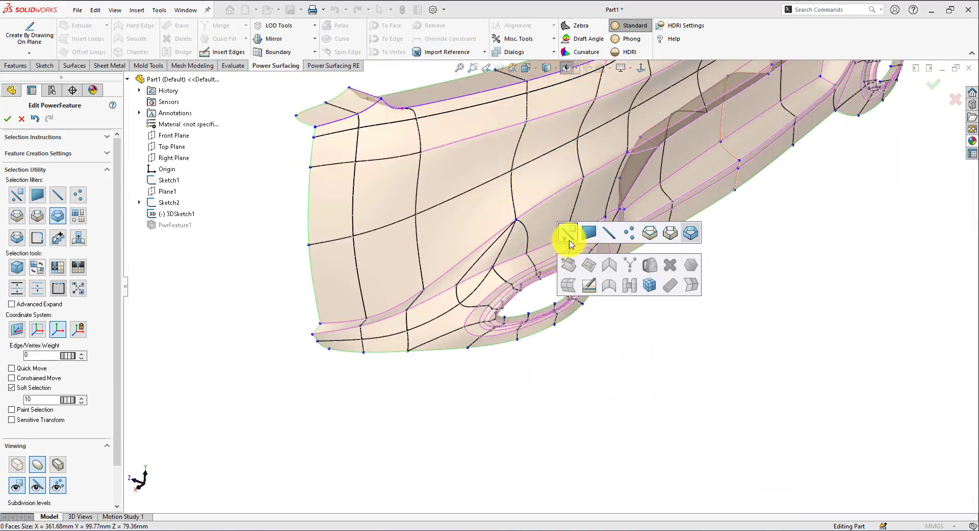
left_click(567, 232)
left_click(568, 255)
left_click(11, 387)
middle_click_drag(560, 316, 601, 398)
scroll(535, 240, "down", 3)
left_click(540, 214)
right_click(586, 247)
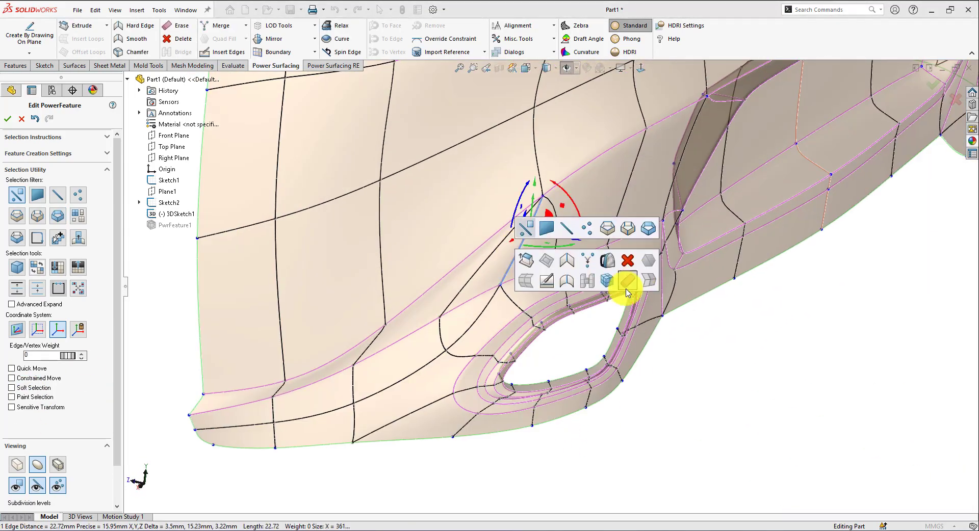
left_click(627, 286)
Erase the edge run between the exhaust opening's outer corner and the bumper's lower side end.
middle_click_drag(614, 291, 491, 319)
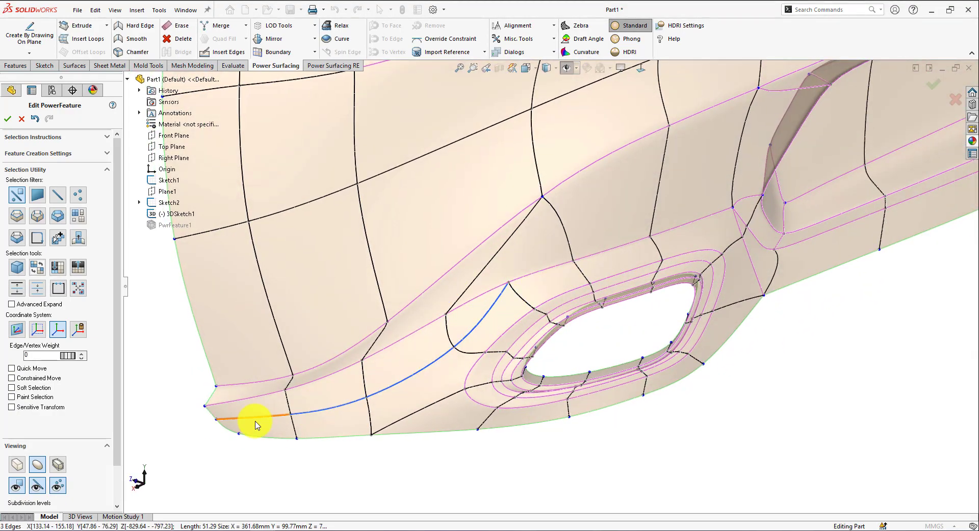
left_click(255, 423, "ctrl")
key("Delete")
Try erasing an edge beside the exhaust opening, undo it and insert a connecting edge between the crease lines.
middle_click_drag(543, 459, 466, 289)
left_click(448, 286)
key("Delete")
key("ctrl+z")
key("i")
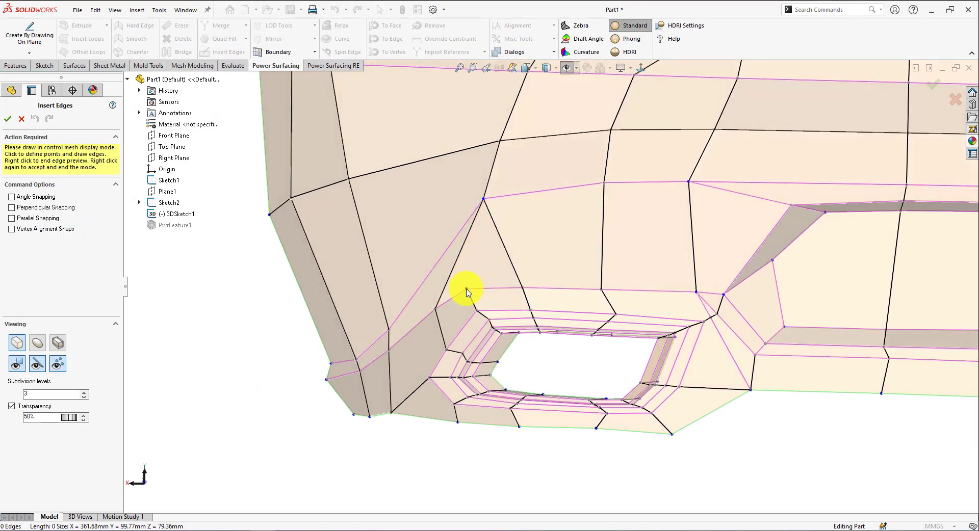
key("Escape")
Insert two edge runs from the exhaust opening's outer corner up across the bumper toward its top border.
middle_click_drag(299, 387, 299, 435)
scroll(493, 279, "down", 2)
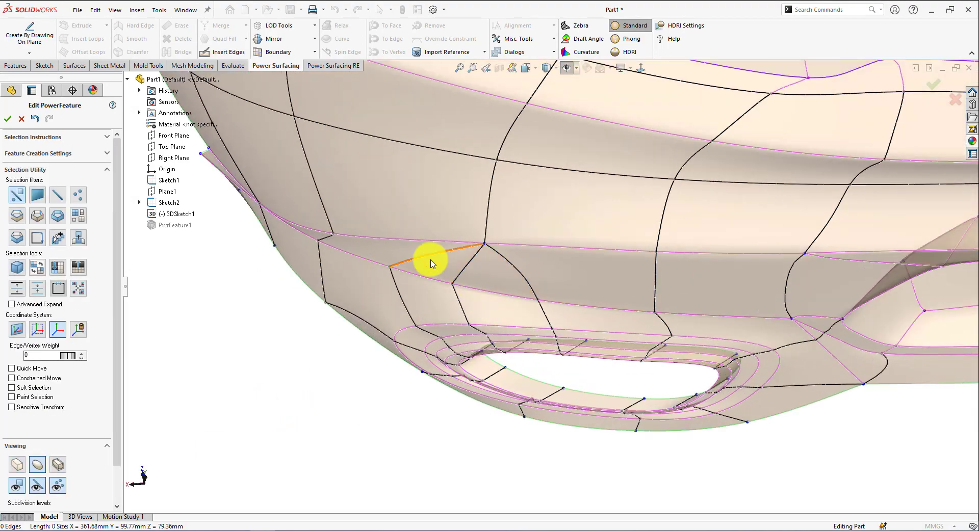
key("s")
left_click(205, 51)
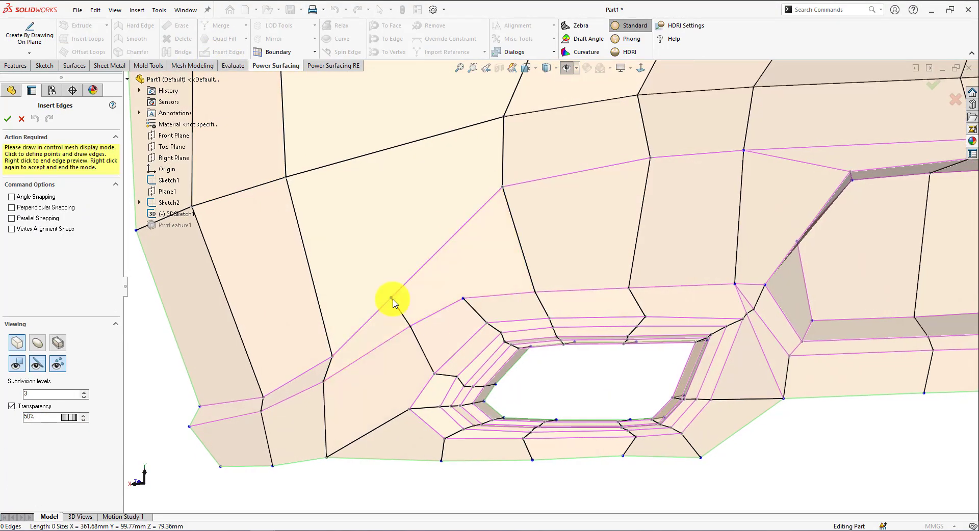
scroll(443, 148, "up", 3)
middle_click_drag(444, 147, 434, 107)
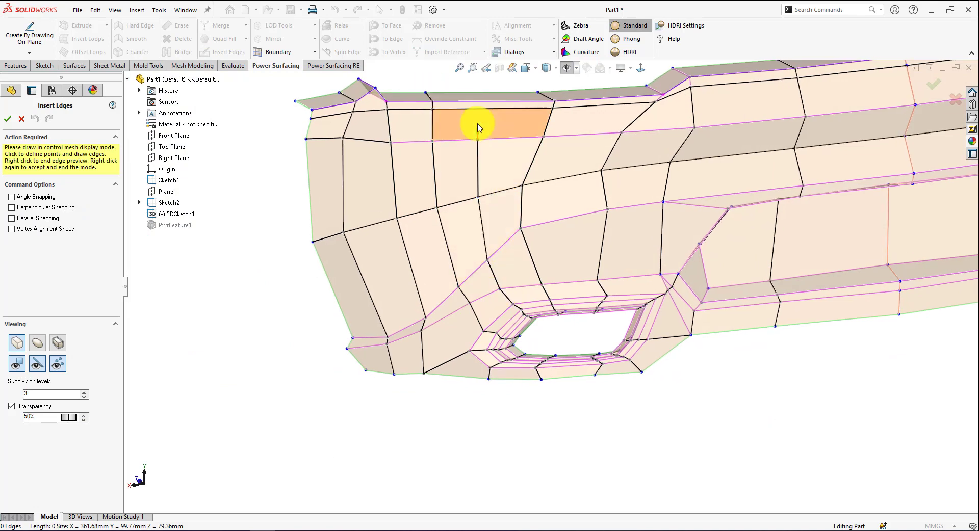
key("Escape")
Smooth the control mesh on the bumper's side with Paint Relax, using a brush size of 0.1.
left_click(334, 65)
left_click(354, 36)
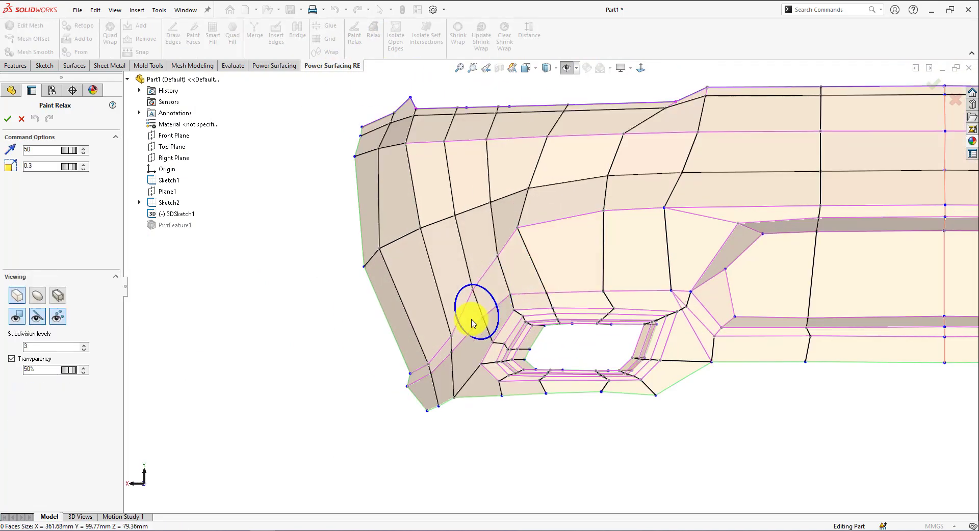
key("ctrl+z")
mouse_move(492, 203)
middle_mouse_down()
mouse_move(650, 280)
mouse_move(641, 245)
mouse_move(383, 332)
mouse_move(454, 372)
mouse_move(574, 305)
mouse_move(553, 297)
middle_mouse_up()
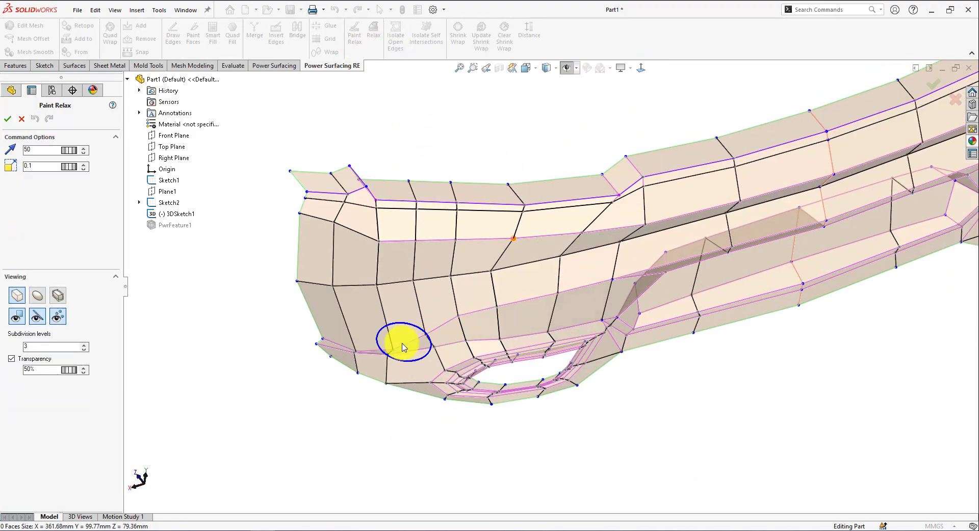
mouse_move(402, 347)
middle_mouse_down()
mouse_move(520, 222)
mouse_move(480, 287)
mouse_move(417, 346)
middle_mouse_up()
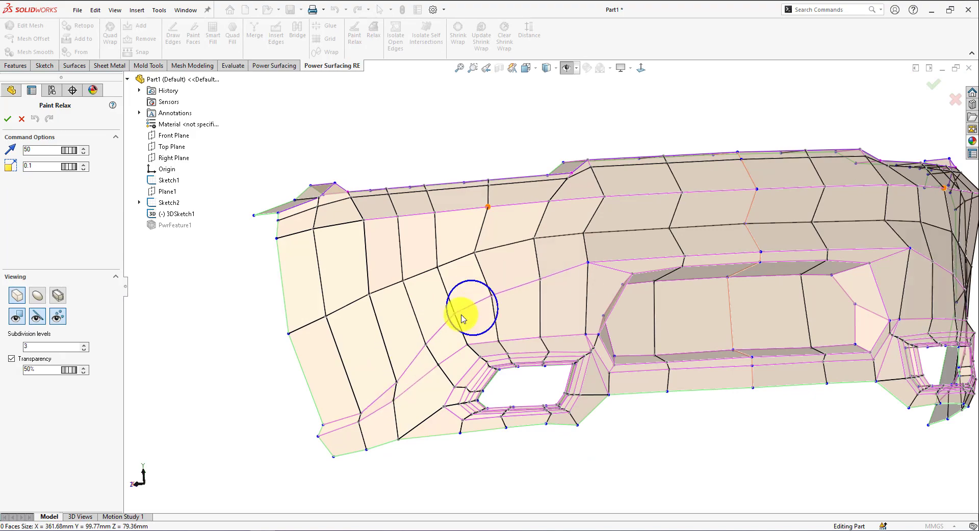
key("Return")
Turn on Soft Selection at 10 and adjust the short horizontal edge on the bumper's side.
middle_click_drag(461, 315, 428, 331)
left_click(449, 341)
left_click(641, 67)
middle_click_drag(601, 337, 490, 306)
scroll(489, 286, "down", 5)
left_click(464, 238)
left_click(11, 388)
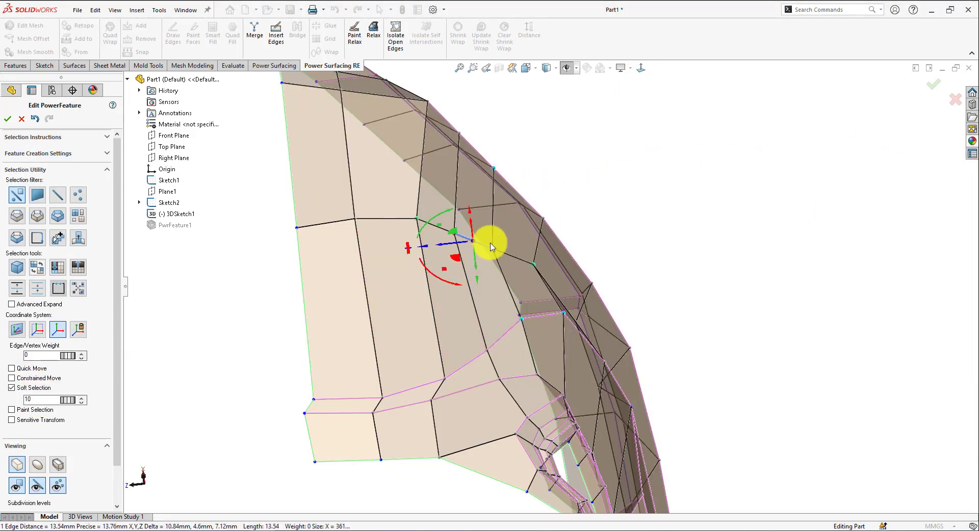
middle_click_drag(491, 246, 429, 214)
Turn on the curvature analysis and examine the bumper's side, crease lines and exhaust openings.
left_click(275, 66)
left_click(579, 52)
left_click(588, 289)
scroll(588, 288, "up", 3)
middle_click_drag(588, 288, 433, 327)
left_click(432, 327)
middle_click_drag(510, 279, 464, 184)
left_click(641, 68)
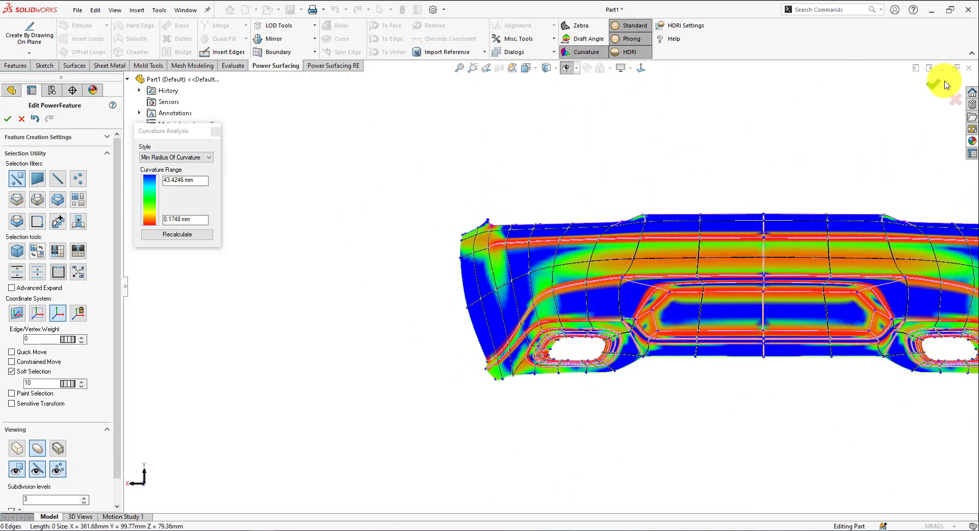
Check the mesh for open edges and accept the feature edit to generate the bumper surface body.
left_click(942, 68)
left_click(57, 513)
left_click(545, 273)
left_click(334, 65)
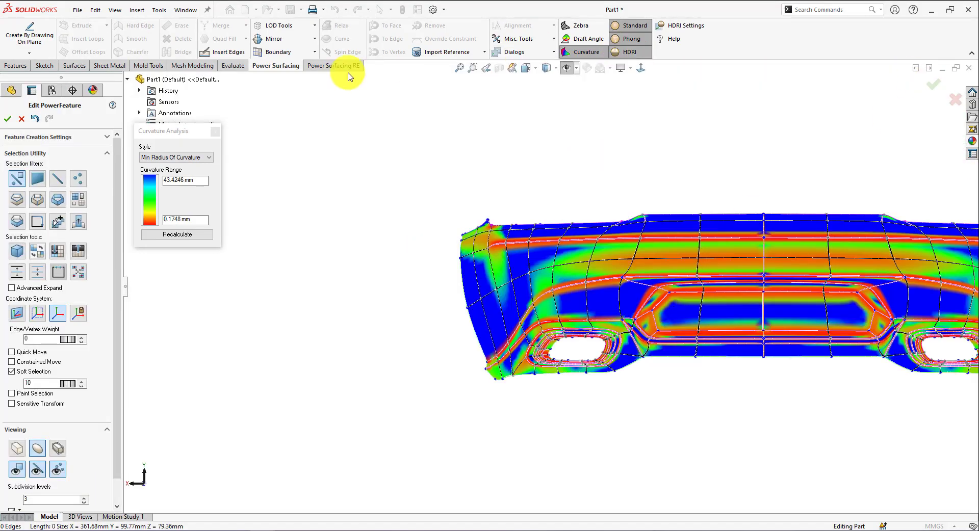
left_click(395, 35)
left_click(553, 269)
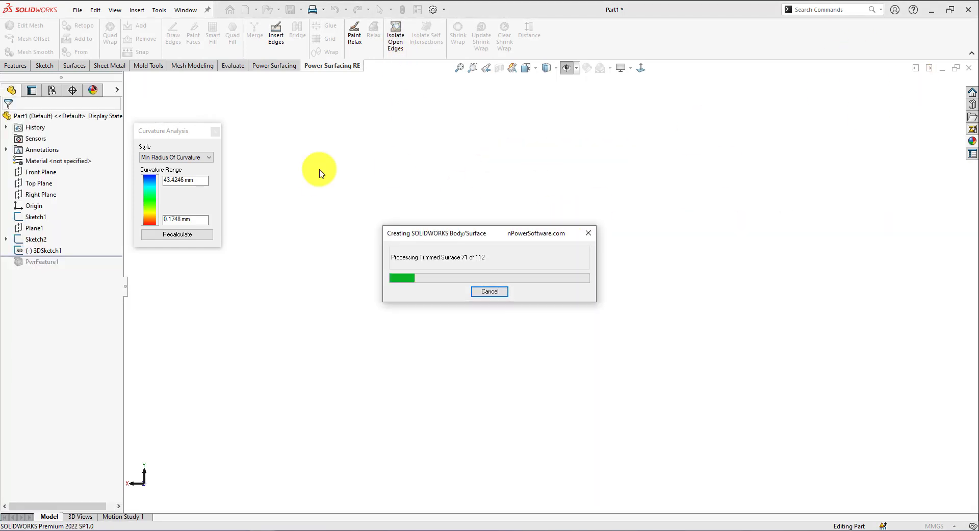
Turn on realistic graphics and shadows for the finished bumper.
left_click(641, 68)
mouse_move(515, 395)
middle_mouse_down()
mouse_move(551, 430)
mouse_move(560, 423)
middle_mouse_up()
left_click(621, 68)
left_click(635, 83)
left_click(636, 98)
Try the siena, gloss blue, black and candy apple red car paints on the bumper.
left_click(972, 141)
left_click_drag(921, 501, 561, 332)
left_click(972, 141)
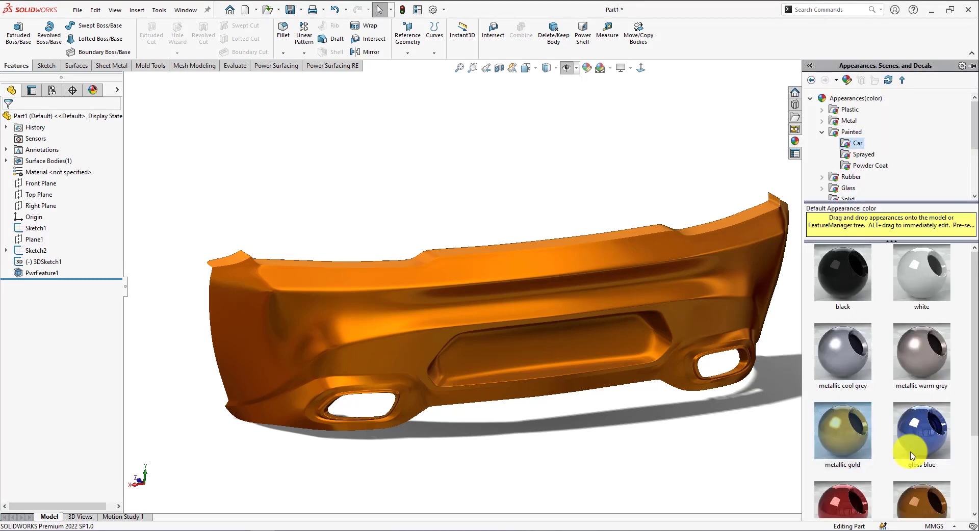
left_click_drag(911, 456, 653, 306)
left_click(972, 140)
mouse_move(850, 280)
left_mouse_down()
mouse_move(653, 288)
mouse_move(675, 272)
left_mouse_up()
left_click(972, 141)
scroll(916, 345, "down", 3)
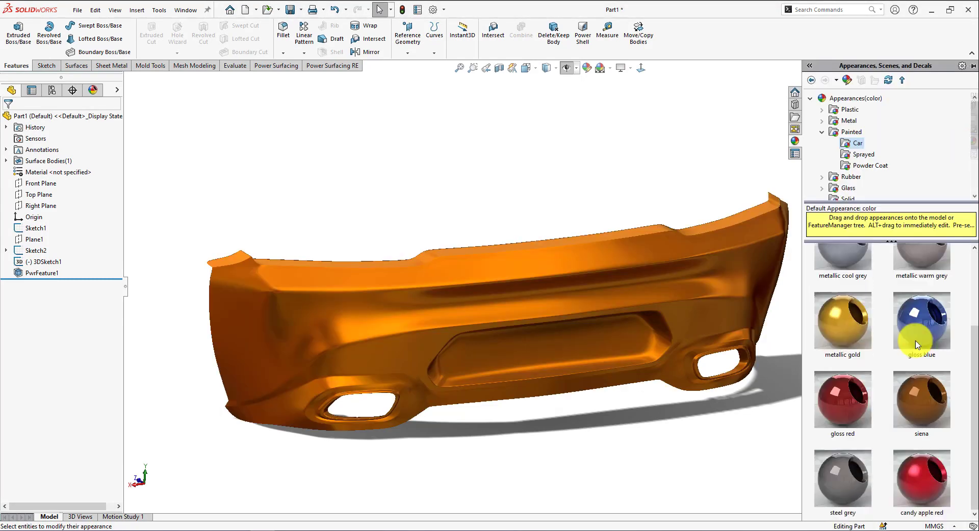
left_click_drag(922, 478, 561, 306)
left_click(972, 140)
Display the bumper as lines with hidden edges removed and examine its surface patches.
left_click(546, 67)
left_click(546, 83)
middle_click_drag(546, 127, 401, 181)
left_click(548, 110)
scroll(402, 181, "up", 1)
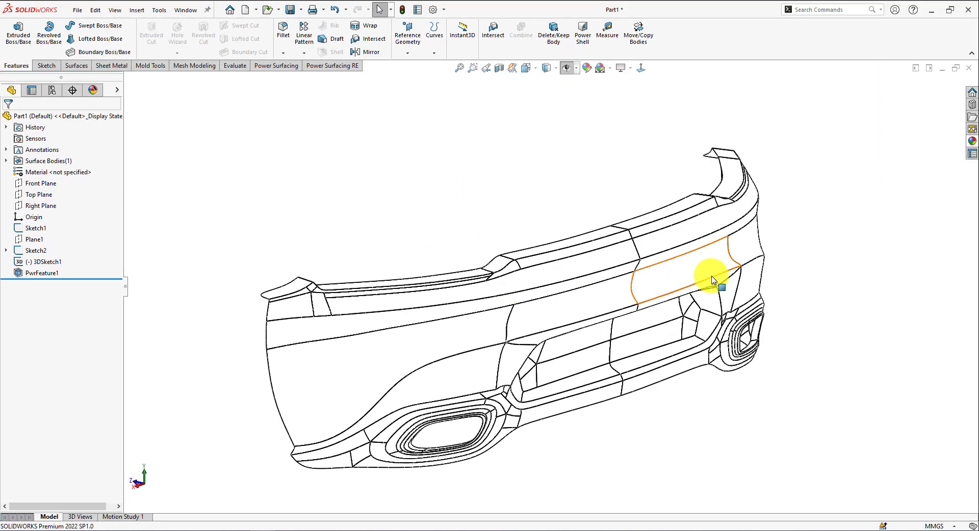
Apply the gloss blue car paint to the bumper and restore the shaded display with edges.
left_click(974, 141)
left_click_drag(929, 347, 561, 306)
left_click(547, 68)
left_click(546, 83)
mouse_move(724, 388)
middle_mouse_down()
mouse_move(660, 396)
mouse_move(673, 403)
mouse_move(636, 389)
mouse_move(574, 428)
mouse_move(371, 328)
mouse_move(682, 228)
middle_mouse_up()
left_click(632, 94)
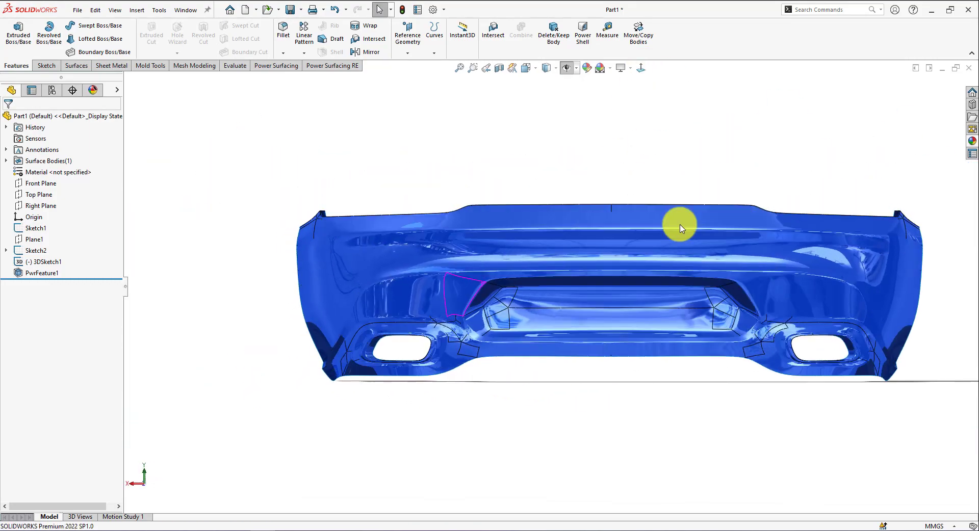
middle_click_drag(690, 328, 472, 260)
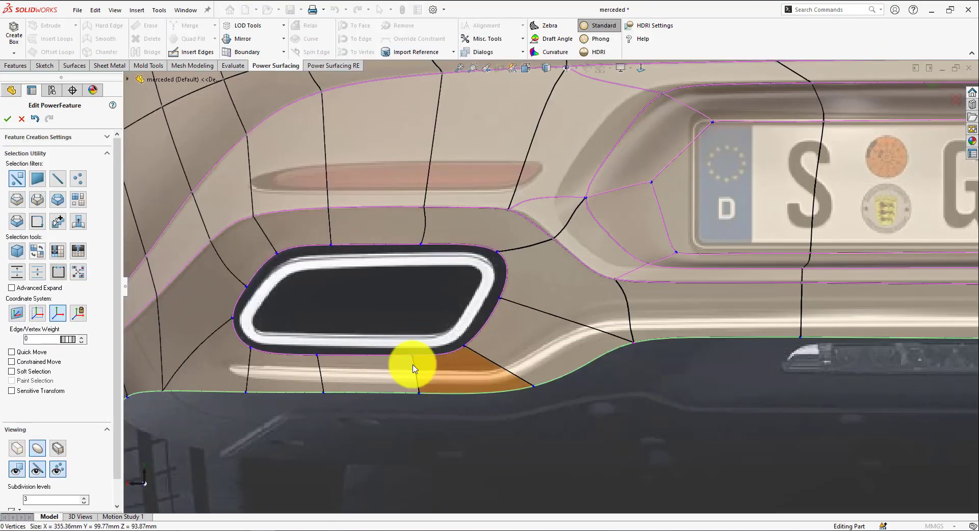
Select the edge loop around the exhaust opening and extrude it slightly inward.
scroll(459, 269, "up", 3)
scroll(236, 339, "down", 5)
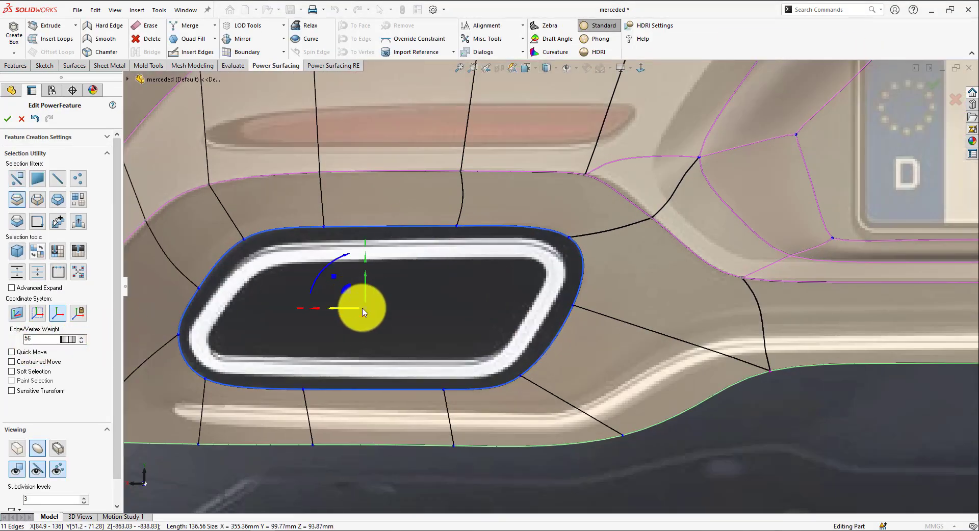
middle_click_drag(265, 419, 393, 345)
scroll(393, 345, "down", 2)
Align the manipulator to the view and move the exhaust opening's rim vertices into a straight line.
left_click(17, 179)
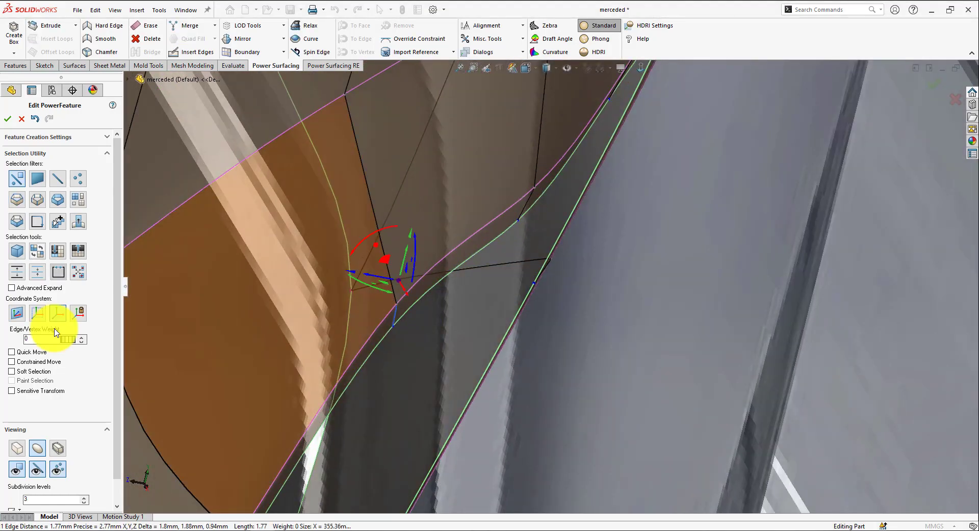
left_click(17, 313)
middle_click_drag(469, 335, 602, 259)
right_click(561, 293)
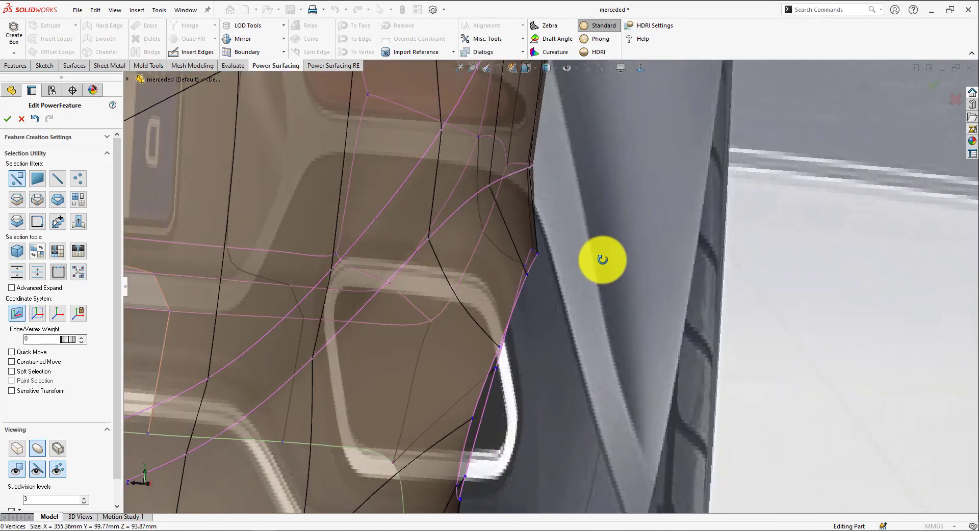
left_click(484, 389)
left_click_drag(484, 388, 515, 385)
left_click(468, 487)
left_click(481, 420)
left_click_drag(479, 423, 524, 422)
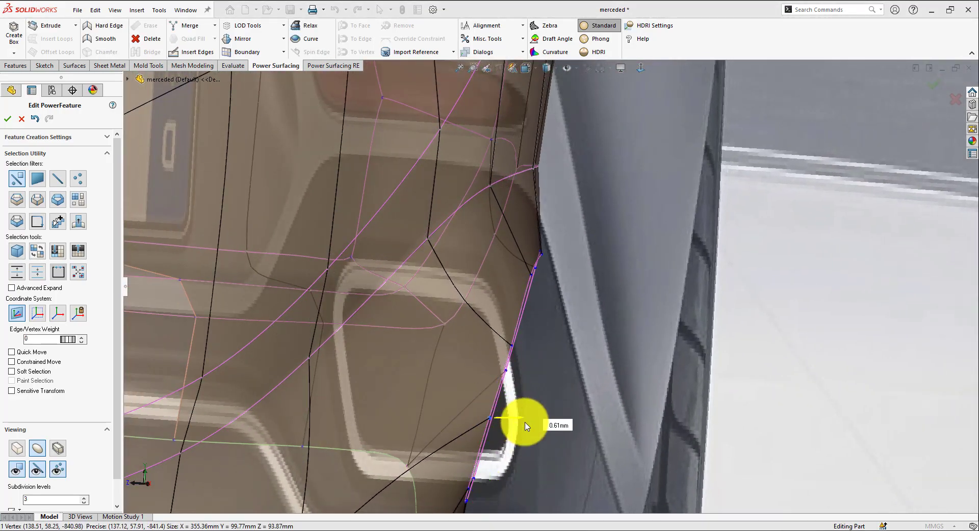
middle_click_drag(527, 326, 530, 321)
left_click(540, 254)
Extrude the exhaust opening's inner edge loop inward and set its edge weight to 65.
middle_click_drag(530, 262, 485, 287)
double_click(596, 332)
scroll(484, 287, "down", 3)
middle_click_drag(539, 365, 582, 294)
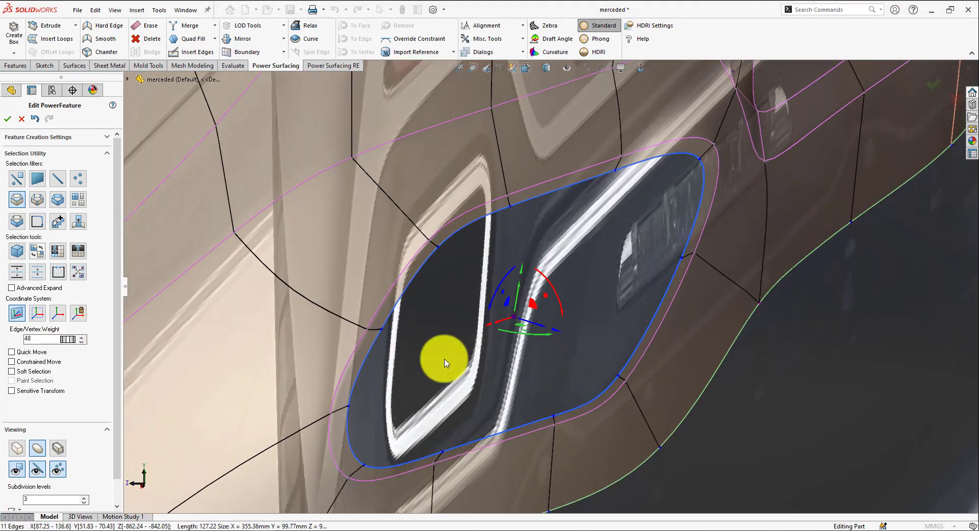
middle_click_drag(444, 363, 503, 349)
left_click_drag(513, 351, 515, 333, "ctrl")
left_click_drag(69, 339, 79, 340)
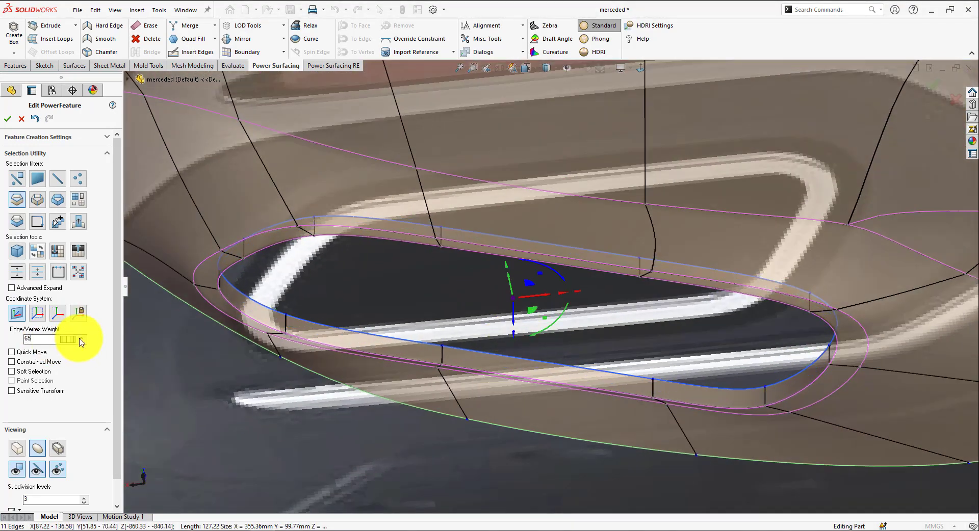
Move the plate-side vertices of the exhaust opening's innermost loop outward to follow the chrome trim.
scroll(509, 284, "up", 3)
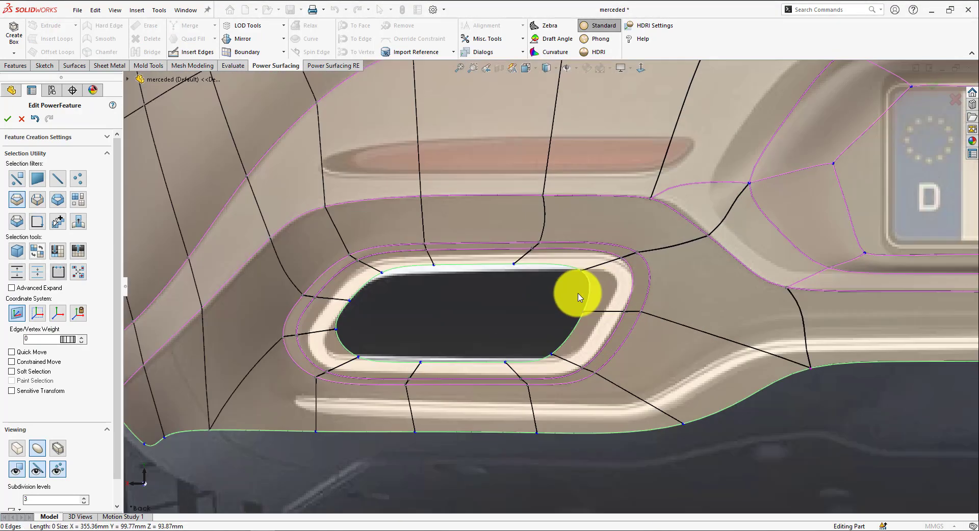
scroll(580, 301, "down", 1)
left_click(586, 301)
right_click(559, 308)
left_click(553, 287)
left_click(635, 249)
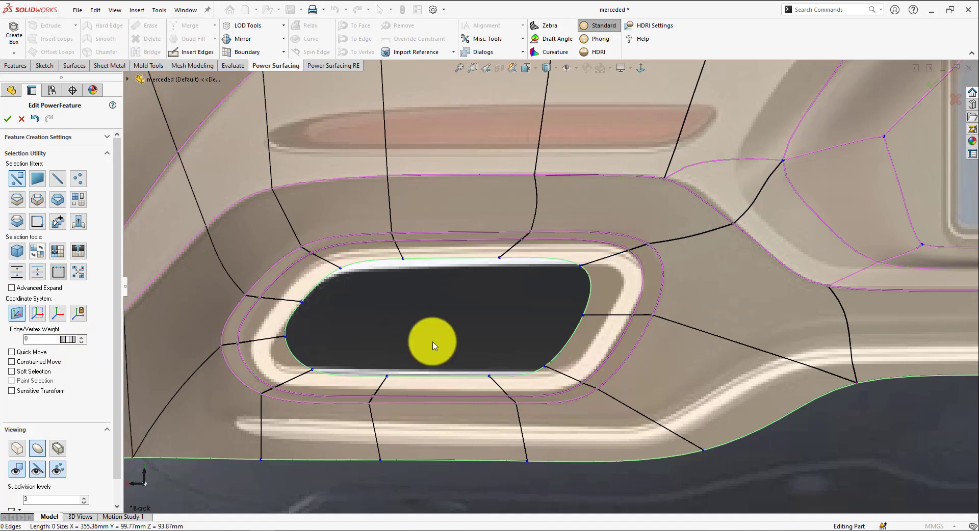
key("Tab")
left_click_drag(571, 326, 600, 330)
Return to the smooth display and fit the innermost loop's upper edges, plate-side corner and lower edges to the trim.
left_click(37, 449)
left_click_drag(463, 244, 463, 253)
left_click(605, 289)
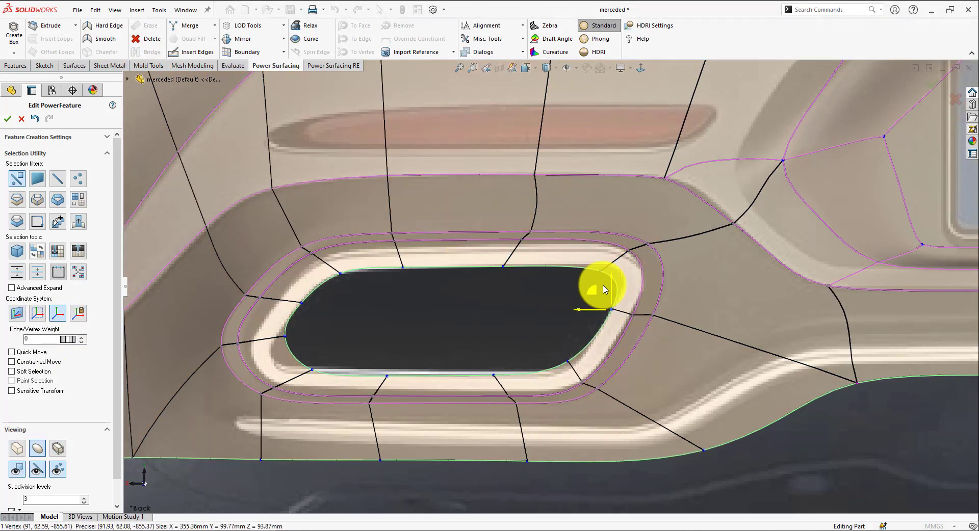
left_click_drag(442, 352, 442, 349)
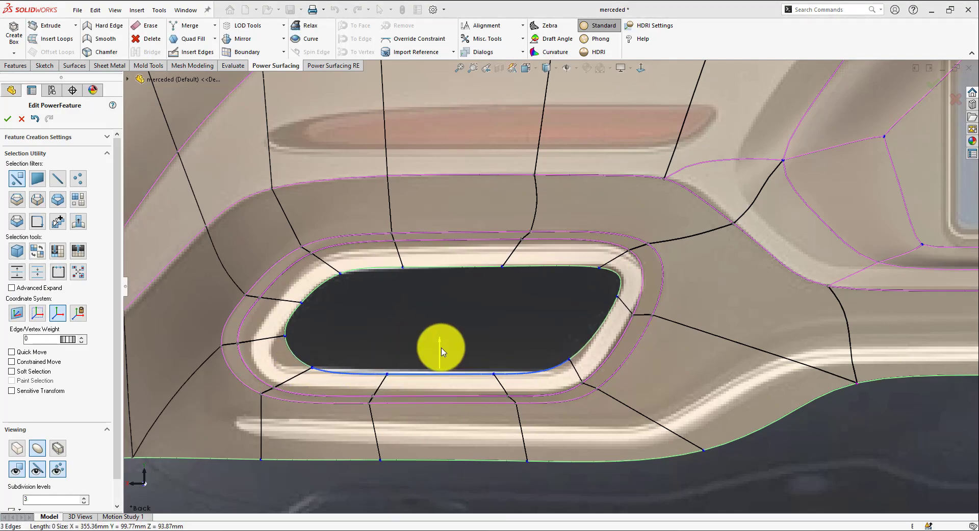
left_click(471, 320)
Extrude the exhaust opening's innermost edge loop inward behind the bumper to give the opening depth.
scroll(472, 320, "up", 1)
scroll(573, 337, "down", 1)
key("ctrl+z")
middle_click_drag(403, 341, 628, 386)
left_click(49, 119)
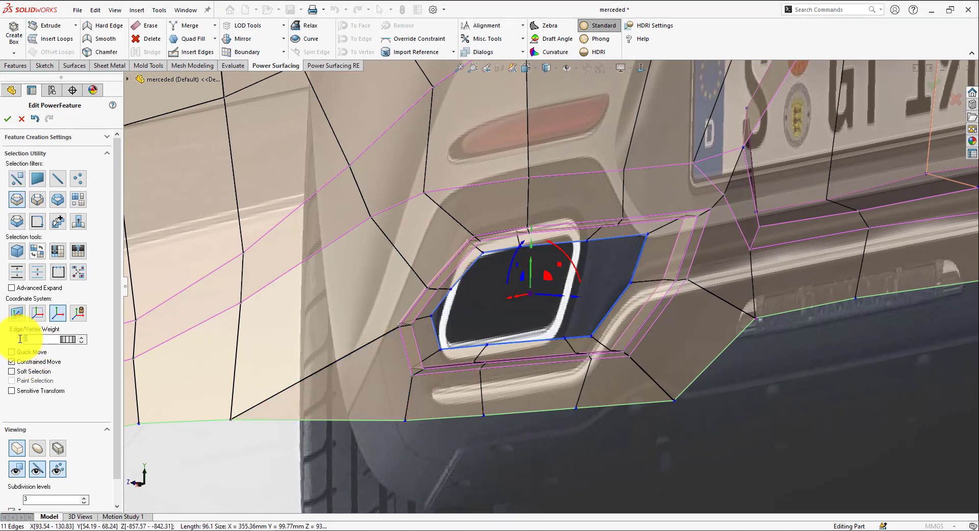
left_click_drag(515, 297, 533, 304)
left_click(534, 296)
scroll(535, 288, "up", 3)
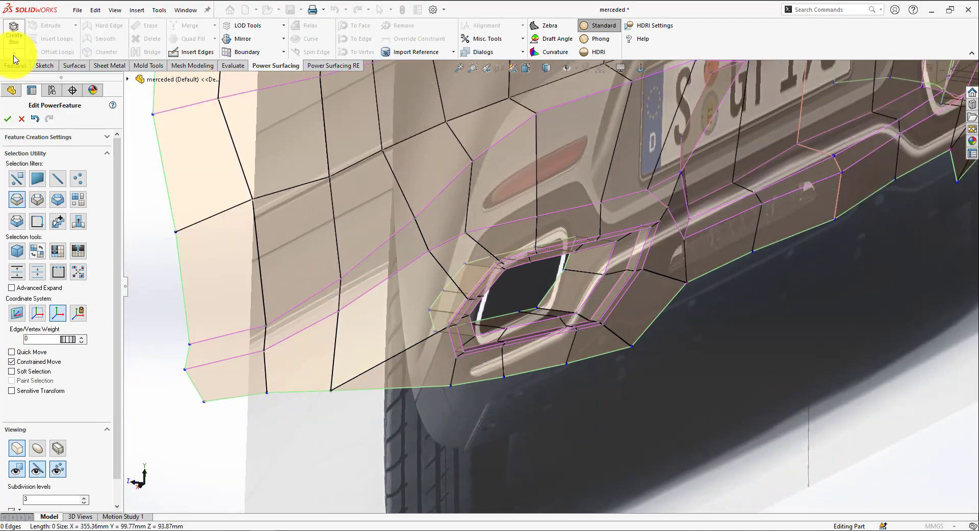
Create a cylinder for the tailpipe, turn off transparency, and move it close to the exhaust opening.
left_click(14, 53)
left_click(25, 76)
scroll(765, 341, "up", 10)
left_click_drag(474, 284, 378, 421)
scroll(57, 478, "down", 2)
left_click(12, 486)
scroll(498, 386, "down", 2)
left_click_drag(400, 374, 785, 421)
middle_click_drag(714, 368, 544, 356)
scroll(576, 367, "down", 5)
left_click_drag(612, 372, 594, 340)
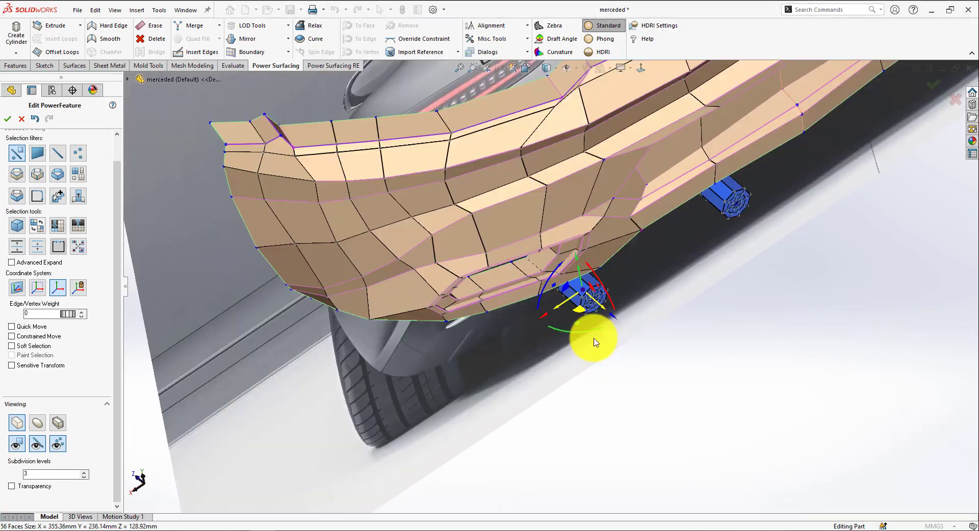
Fit the cylinder inside the exhaust opening in back view, place a copy beside it, and select both tailpipes.
key("ctrl+2")
scroll(528, 276, "down", 6)
left_click_drag(743, 484, 518, 286)
scroll(465, 309, "down", 3)
left_click(81, 175)
left_click(486, 301, "shift")
left_click(569, 302, "ctrl")
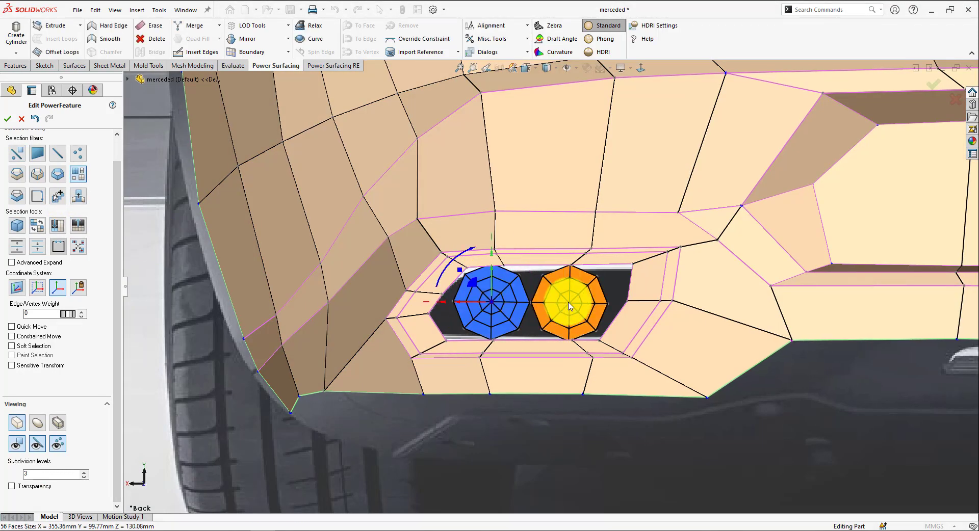
left_click(20, 420)
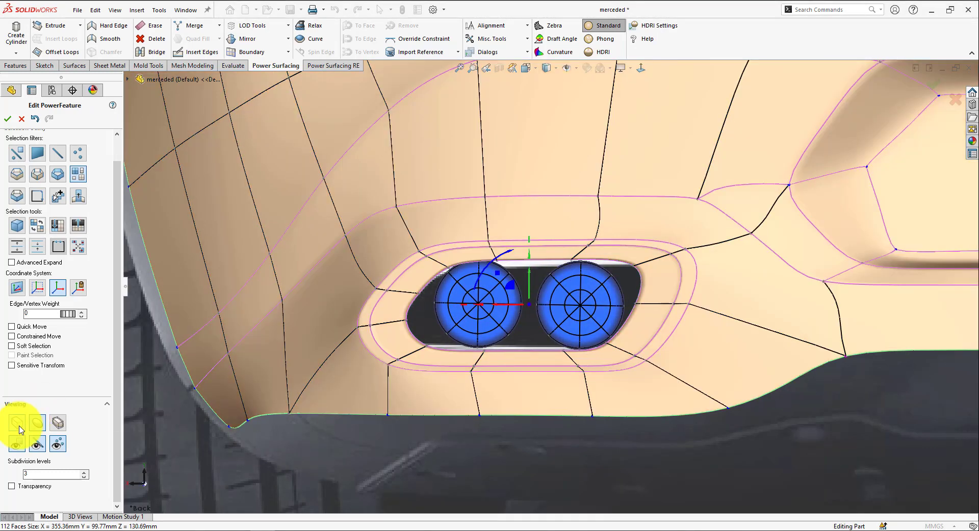
left_click(20, 426)
Scale the inner edge loops on both cylinders' end faces outward and set their edge weight to 54.
left_click(17, 174)
scroll(610, 312, "down", 2)
left_click(610, 312)
left_click(453, 278, "shift")
left_click_drag(472, 282, 519, 248)
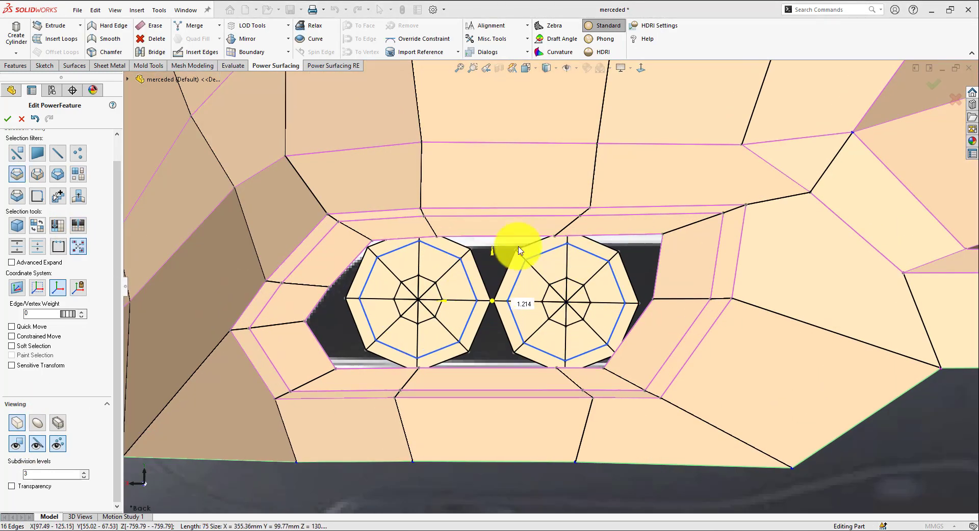
double_click(77, 312)
type("55")
left_click_drag(535, 309, 568, 149)
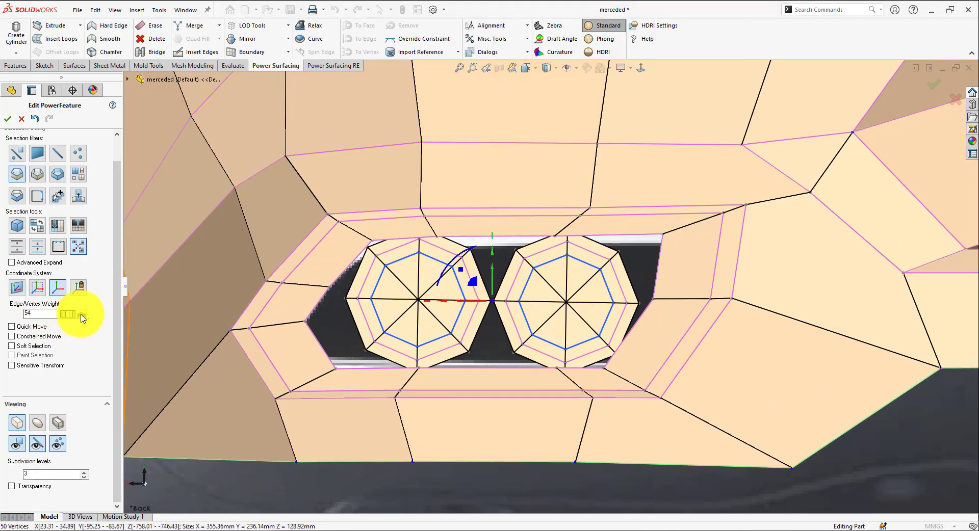
Select the inner end faces of both cylinders and push them inward to hollow out the tailpipes.
scroll(692, 326, "up", 4)
left_click(78, 174)
middle_click_drag(291, 245, 759, 331)
left_click_drag(760, 331, 787, 352)
scroll(787, 352, "down", 2)
middle_click_drag(786, 351, 612, 334)
left_click(739, 345)
scroll(588, 323, "down", 2)
right_click(719, 374)
left_click(678, 356)
scroll(678, 326, "down", 2)
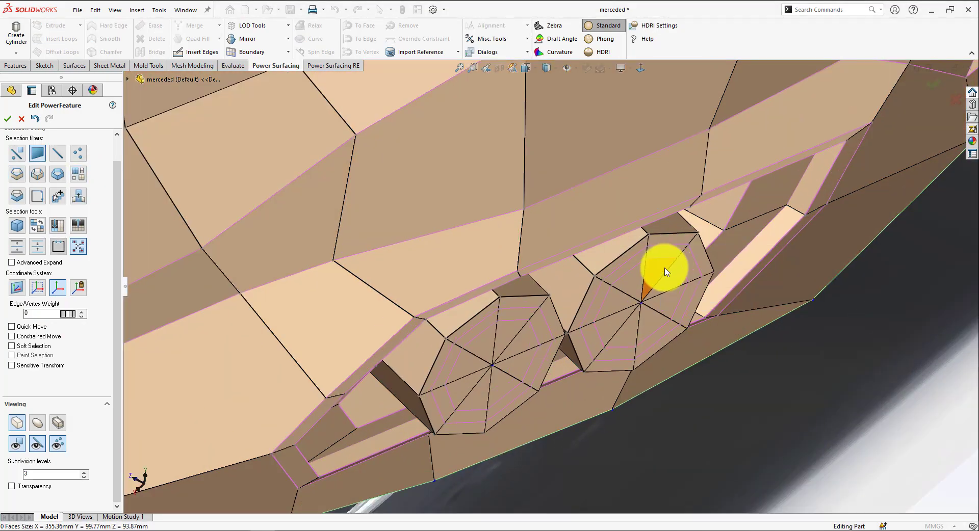
left_click_drag(471, 383, 525, 352)
middle_click_drag(525, 352, 578, 337)
left_click_drag(578, 337, 543, 322)
middle_click_drag(543, 323, 516, 241)
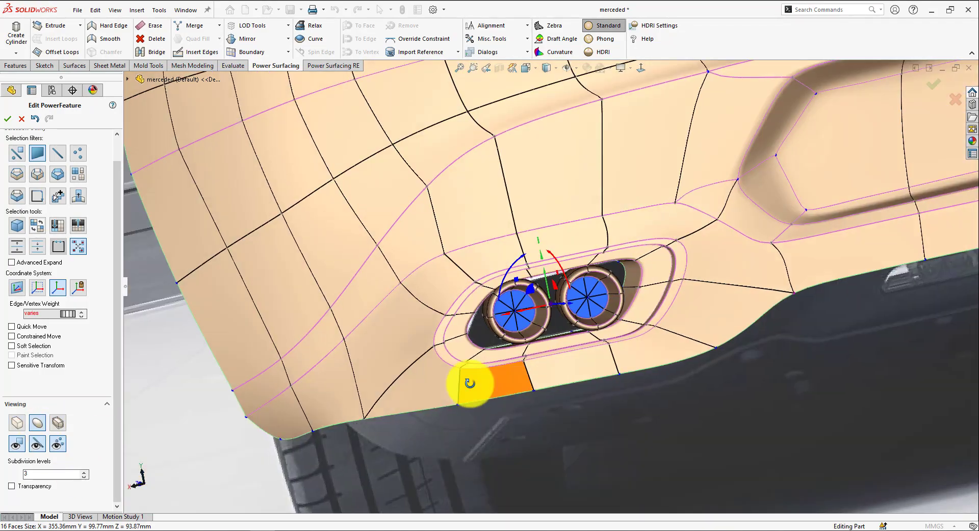
middle_click_drag(470, 384, 448, 326)
scroll(448, 326, "up", 3)
left_click(512, 283)
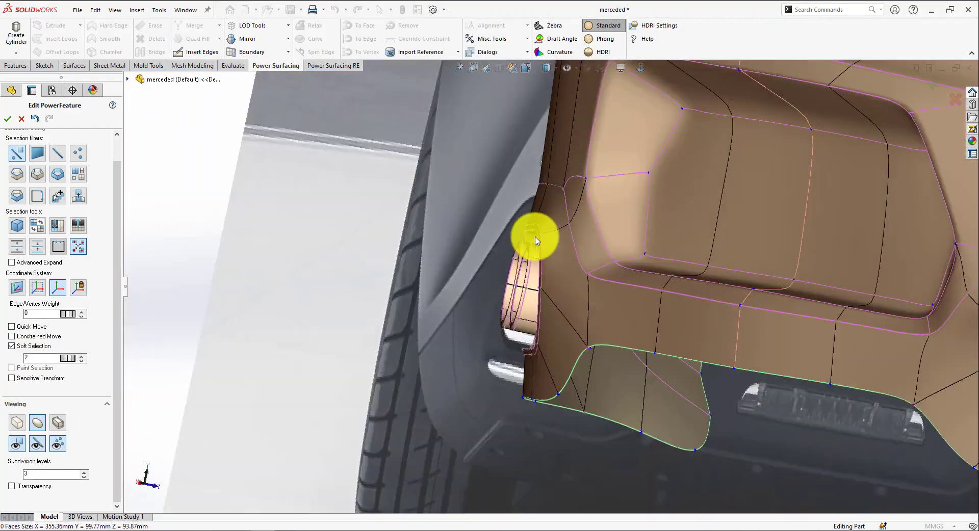
Move the short edge at the exhaust recess's plate-side upper corner by about 0.83 mm with a soft selection of 2.
scroll(536, 238, "down", 6)
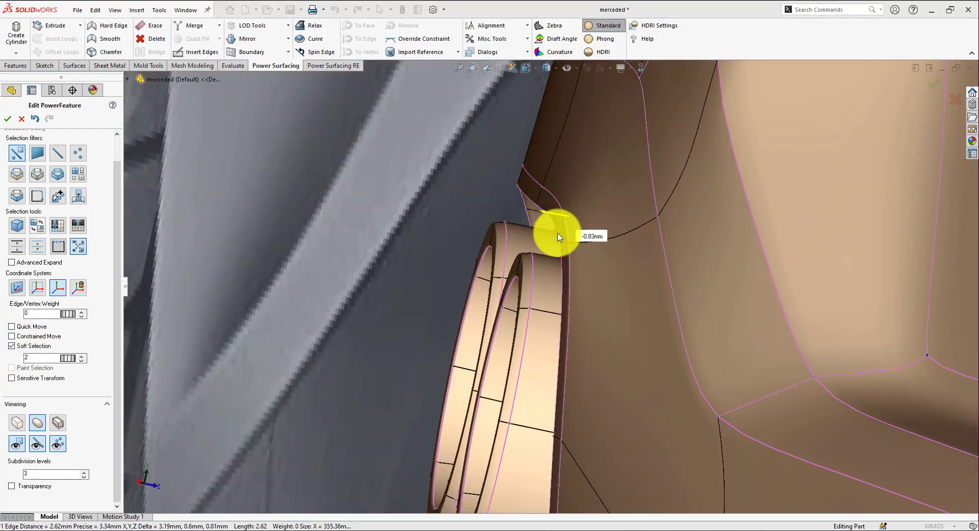
left_click(560, 234)
scroll(553, 257, "up", 8)
middle_click_drag(553, 257, 432, 357)
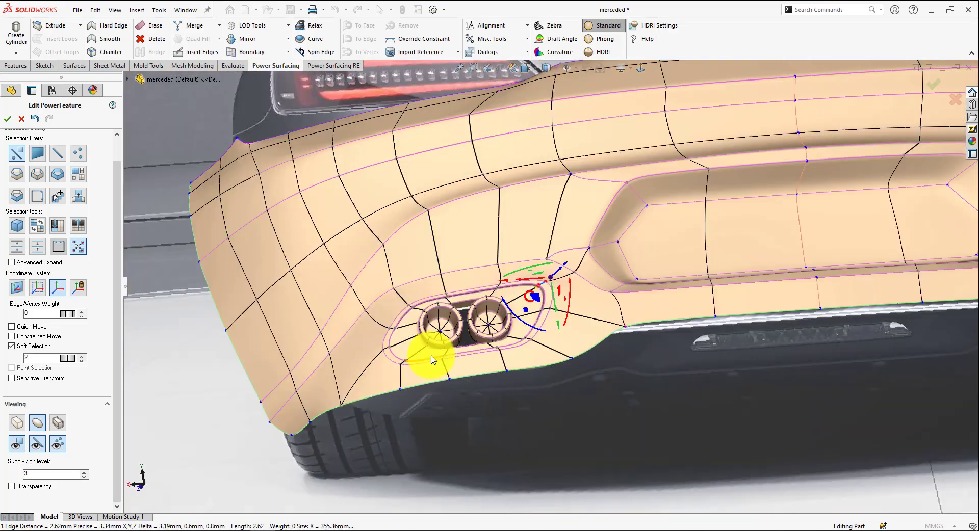
key("Escape")
Try to insert parallel edge loops alongside the crease above the exhaust recess with an edge weight of 45.
key("ctrl+2")
left_click(17, 422)
scroll(540, 292, "down", 10)
scroll(375, 383, "down", 8)
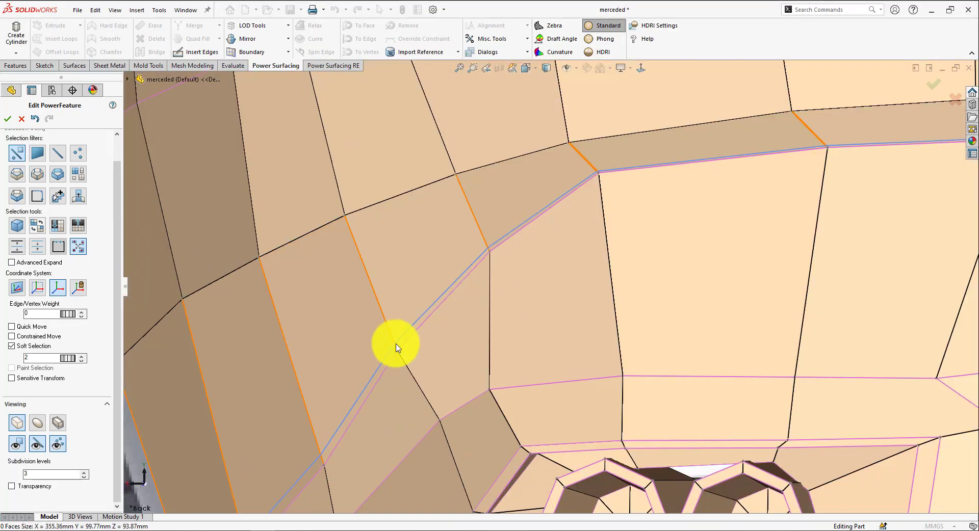
double_click(437, 288)
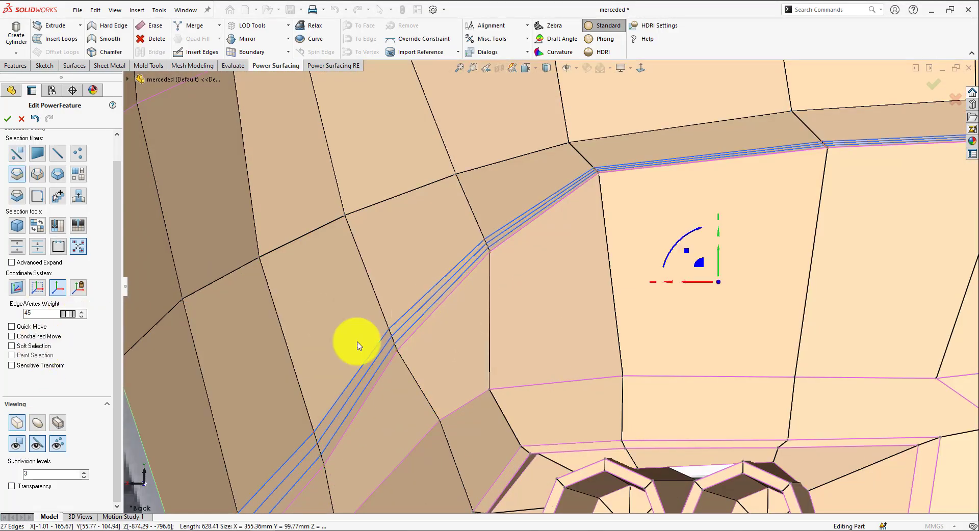
scroll(545, 336, "up", 5)
mouse_move(571, 306)
middle_mouse_down()
mouse_move(646, 287)
mouse_move(568, 304)
middle_mouse_up()
scroll(568, 304, "up", 6)
key("Tab")
middle_click_drag(503, 344, 550, 348)
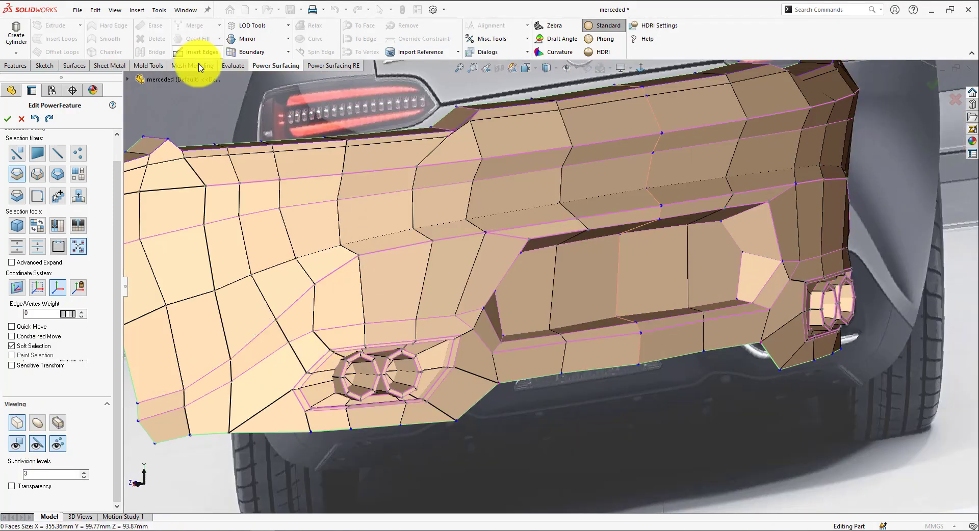
Insert a line of edges just below the crease around the exhaust recess, continuing beneath the plate recess and to the bumper's outer end.
left_click(197, 53)
scroll(455, 347, "down", 2)
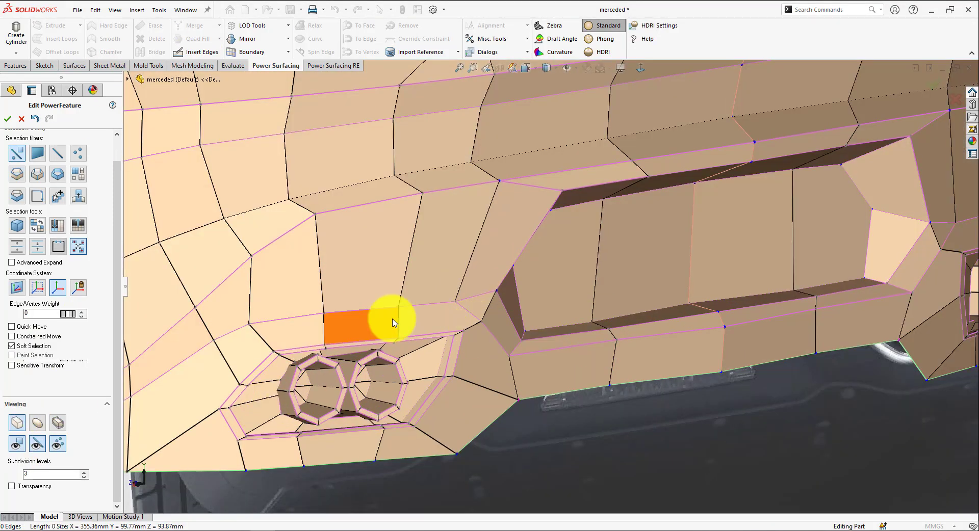
left_click(201, 52)
scroll(398, 325, "down", 3)
left_click(399, 293)
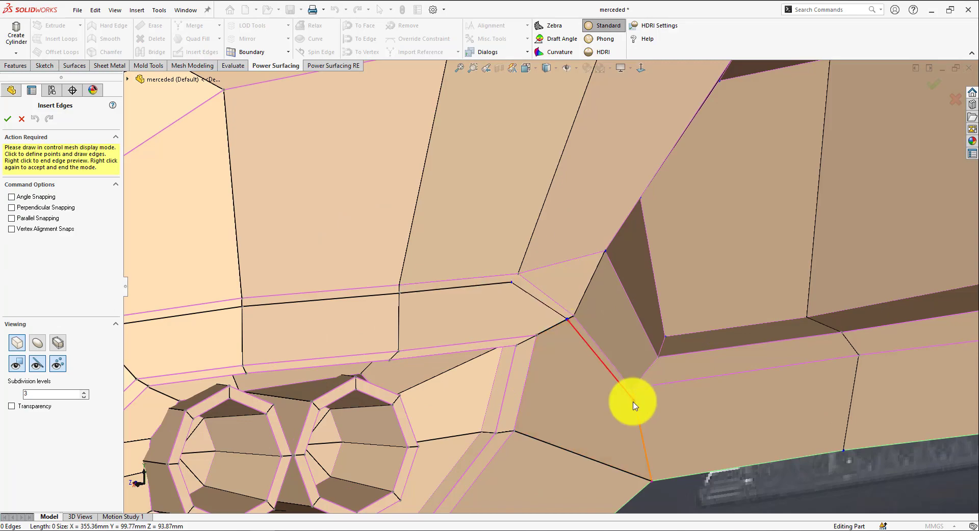
left_click(633, 402)
scroll(633, 401, "up", 2)
left_click(765, 345)
middle_click_drag(765, 346, 520, 306, "ctrl")
left_click(682, 297)
scroll(682, 297, "up", 3)
scroll(455, 334, "down", 3)
right_click(443, 335)
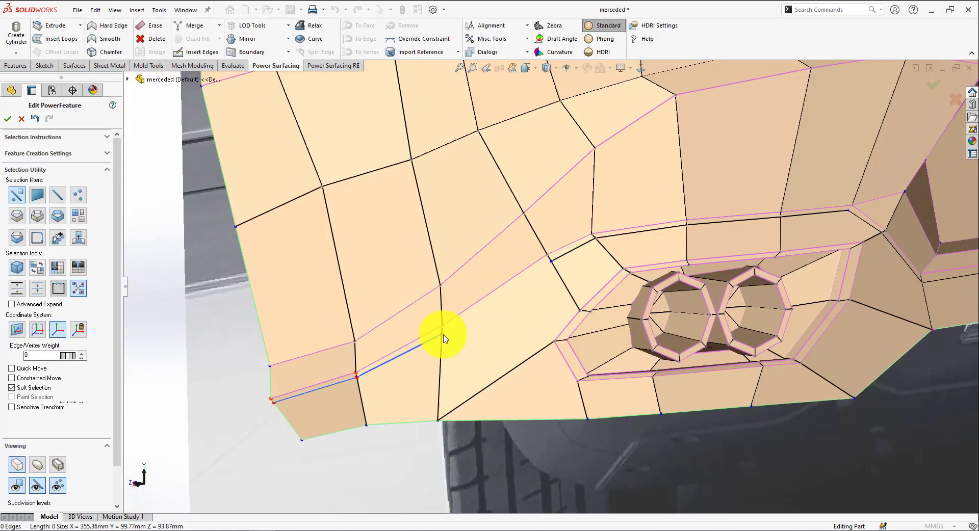
Insert the missing edge that joins the new line's outer part to the section above the exhaust recess.
left_click(201, 52)
left_click(442, 335)
left_click(551, 261)
right_click(551, 261)
scroll(629, 242, "down", 5)
scroll(540, 287, "up", 5)
scroll(781, 259, "down", 3)
Insert a short connecting edge between the crease and the new line at their plate-side corner.
left_click(201, 52)
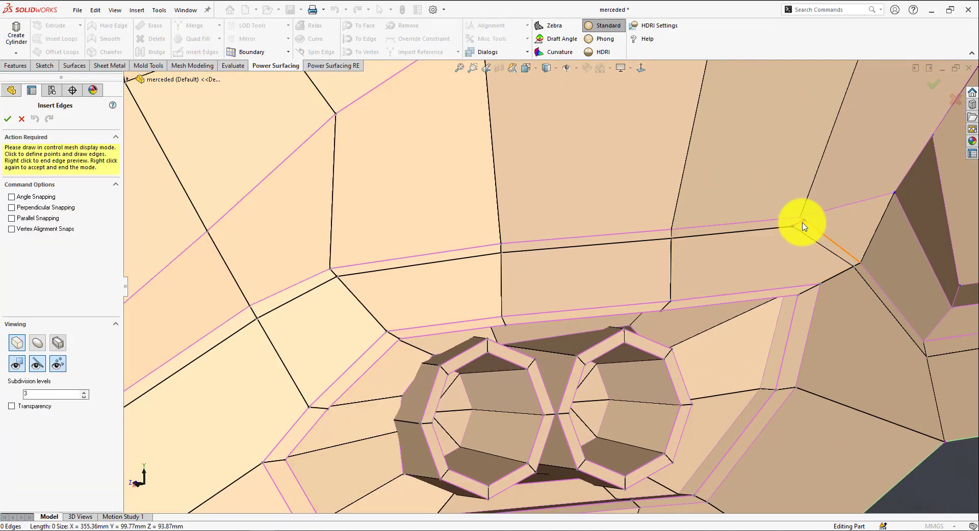
left_click(802, 223)
right_click(802, 222)
left_click(201, 52)
right_click(754, 256)
scroll(754, 255, "up", 3)
Delete the unneeded edges along the inserted line beneath the plate recess.
middle_click_drag(758, 330, 703, 265)
scroll(704, 265, "down", 3)
left_click(656, 187)
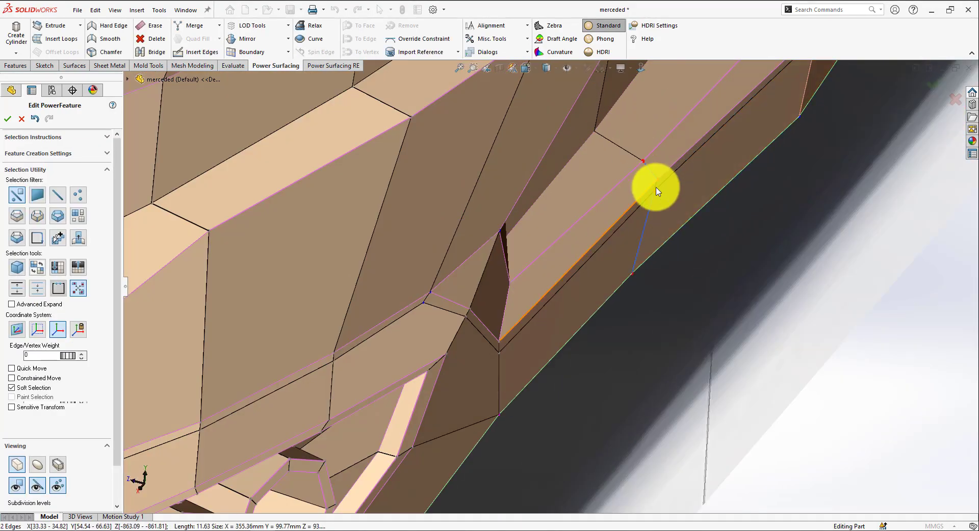
scroll(656, 187, "up", 1)
left_click(641, 207, "ctrl")
scroll(653, 196, "down", 3)
left_click(600, 255, "ctrl")
key("Delete")
Turn off soft selection and adjust the vertices along the plate recess's lower border.
scroll(590, 282, "up", 5)
middle_click_drag(612, 443, 597, 262)
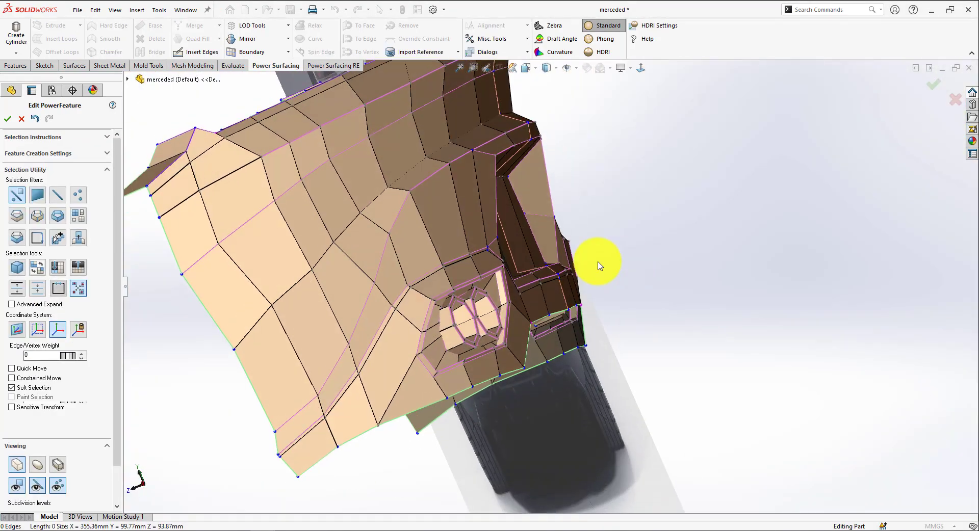
scroll(599, 265, "down", 5)
left_click(603, 246)
scroll(79, 396, "down", 2)
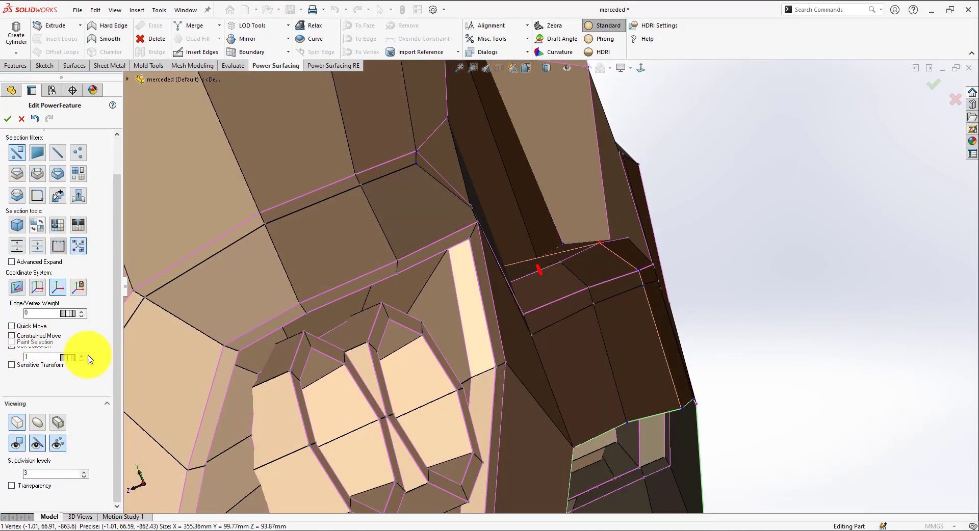
left_click(17, 347)
middle_click_drag(638, 224, 688, 209)
left_click(564, 160)
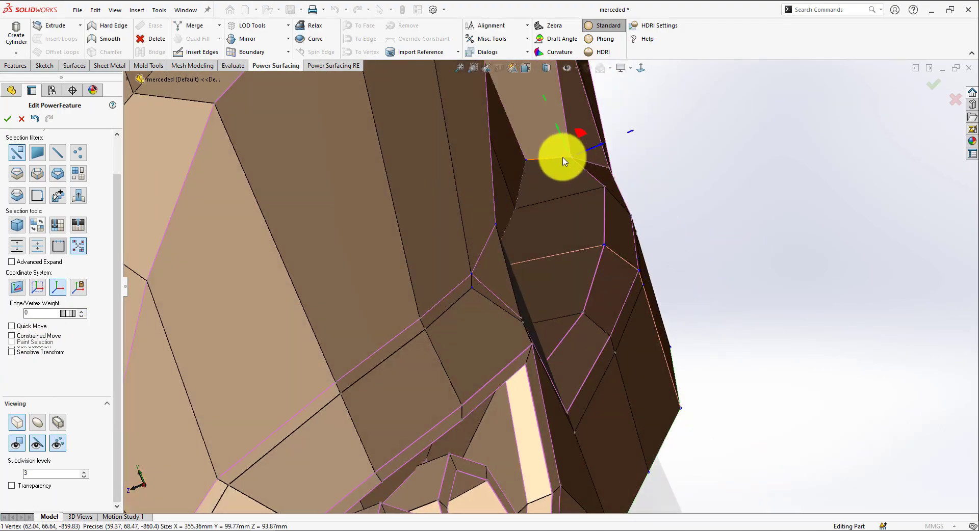
left_click(655, 153)
Select the pair of crease vertices beside the exhaust recess and reposition them from a view below the bumper.
middle_click_drag(655, 153, 377, 244)
left_click(436, 310)
scroll(436, 309, "up", 2)
left_click(378, 245)
scroll(378, 244, "down", 3)
left_click(407, 229, "ctrl")
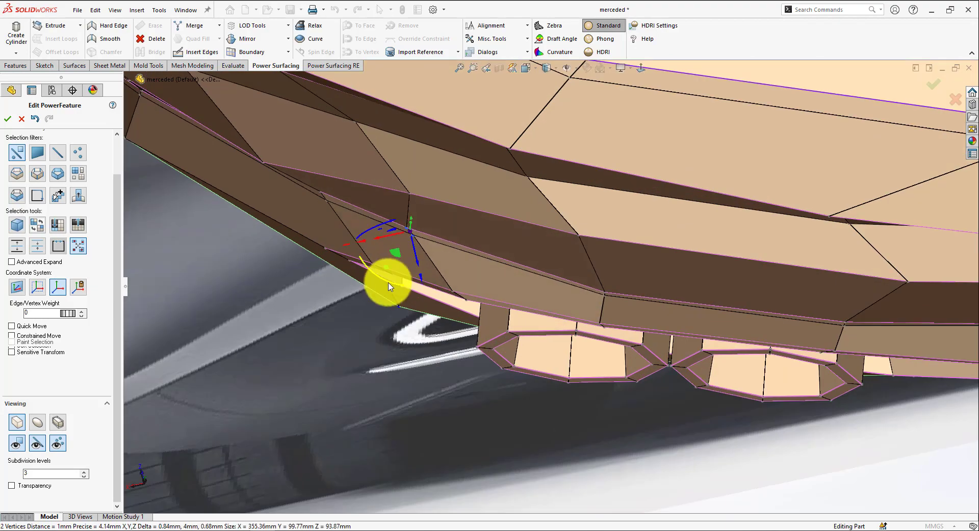
key("ctrl+2")
key("Escape")
With constrained movement on, align the inserted line's vertex at the exhaust recess's outer side to the crease in back view.
scroll(560, 271, "down", 3)
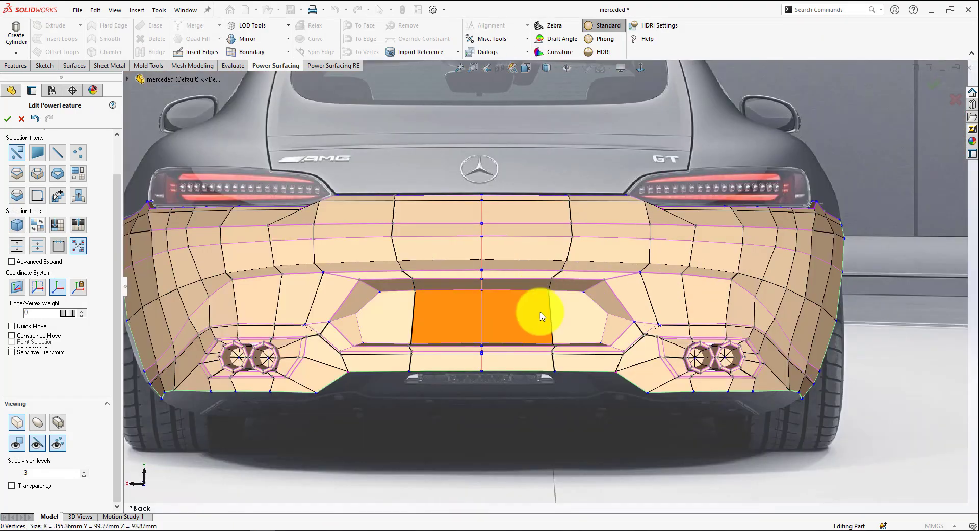
scroll(305, 339, "down", 2)
scroll(306, 317, "down", 4)
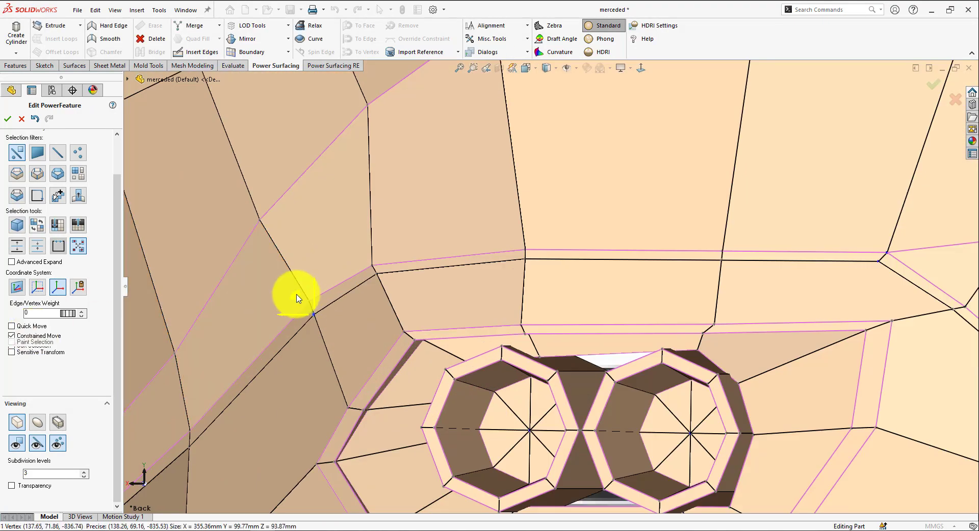
left_click_drag(297, 299, 296, 296)
scroll(474, 305, "up", 3)
Move the inserted line's vertex below the plate recess's lower corner by about 1.87 mm.
scroll(378, 353, "down", 3)
scroll(368, 332, "up", 3)
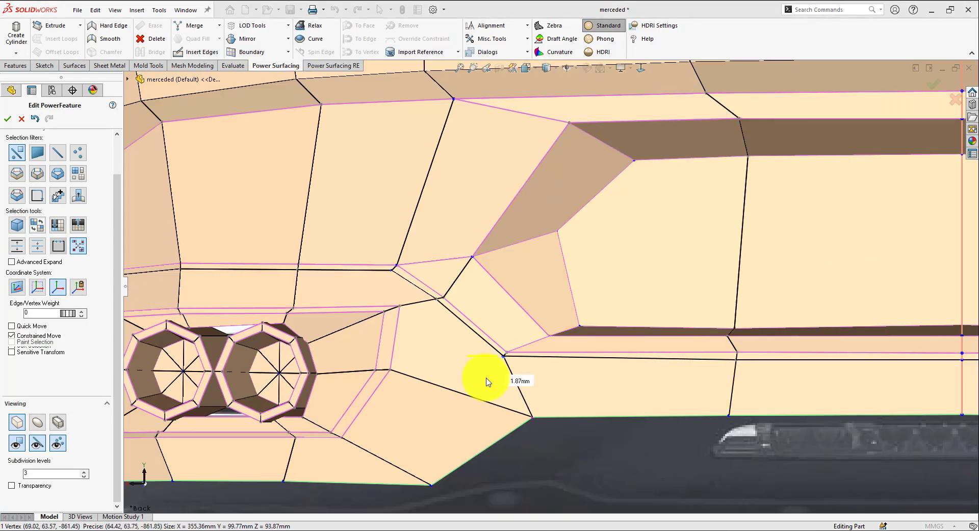
scroll(564, 454, "down", 1)
scroll(429, 256, "down", 4)
left_click(470, 267)
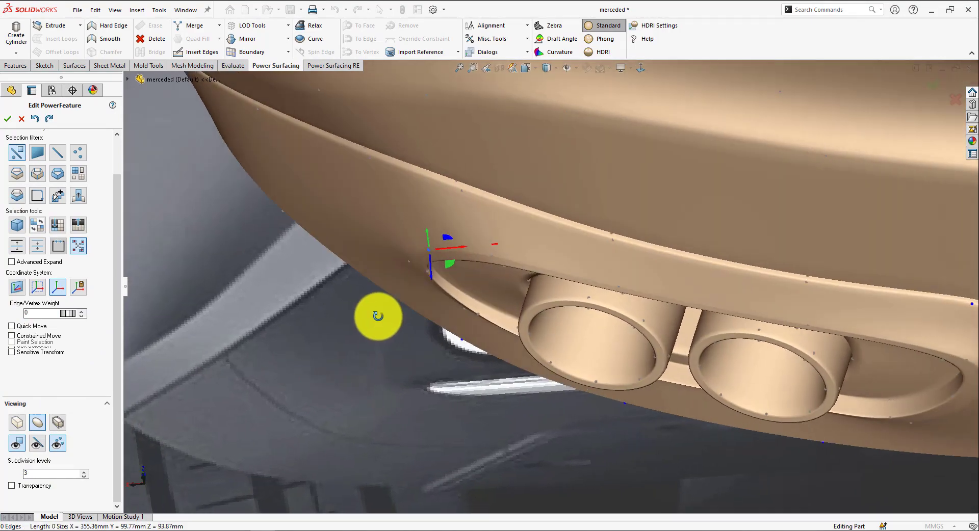
Reposition the vertex beside the exhaust recess's outer end in smooth display with constrained movement on.
middle_click_drag(378, 316, 379, 306)
left_click(371, 158)
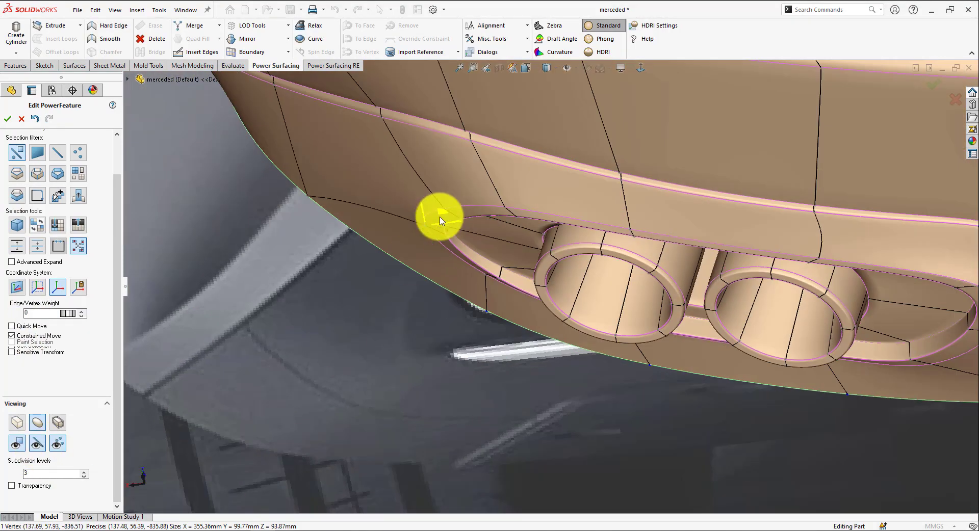
left_click(430, 229)
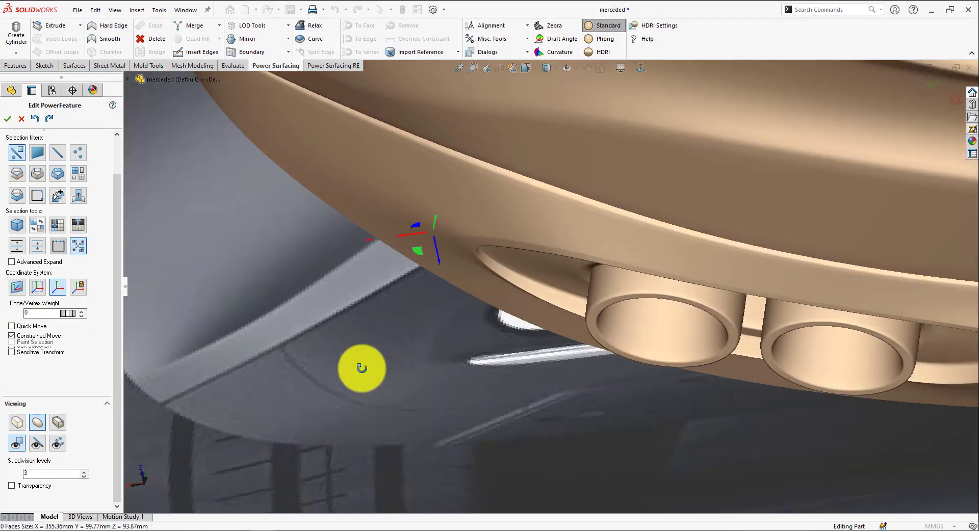
middle_click_drag(361, 368, 415, 278)
left_click(436, 247)
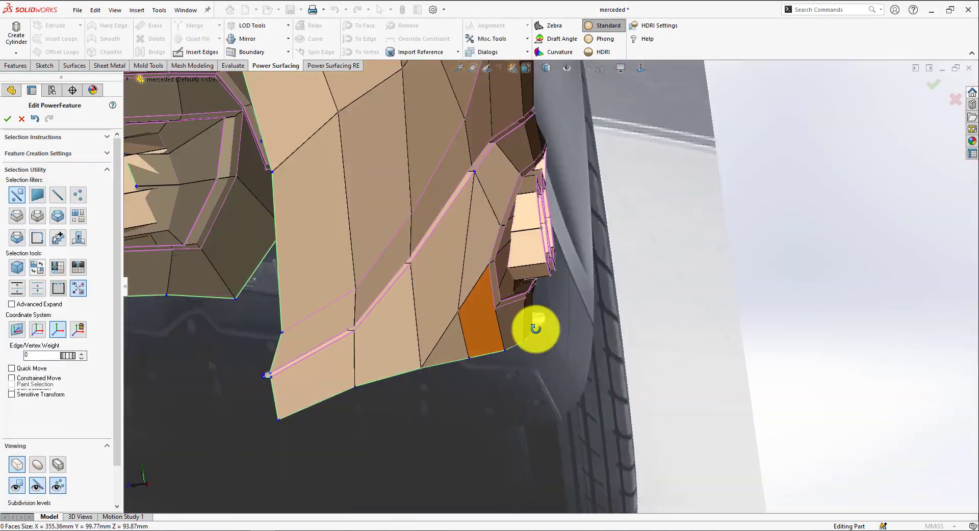
Examine the groove and the bumper's outer lower corner from the side and from below in smooth display.
middle_click_drag(538, 328, 486, 519)
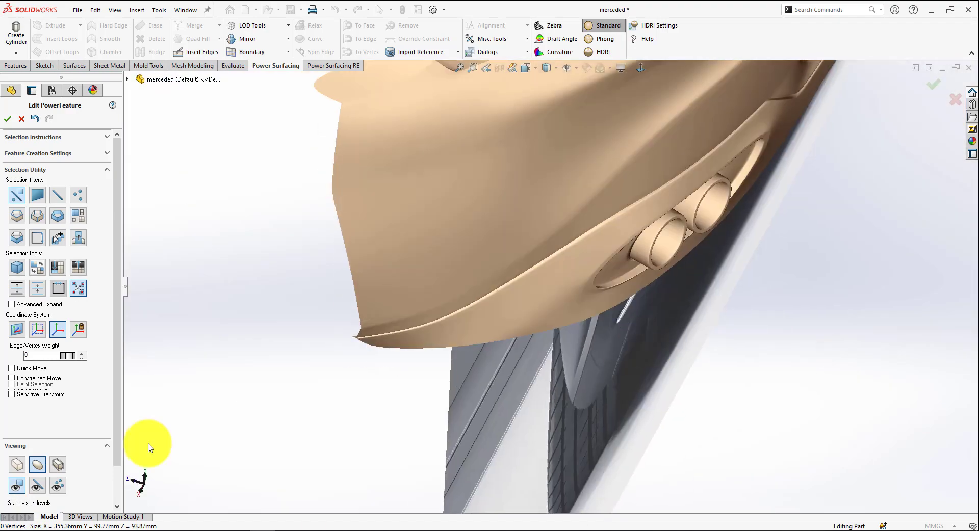
left_click(554, 320)
middle_click_drag(589, 387, 510, 408)
left_click(402, 373)
middle_click_drag(624, 313, 600, 291)
key("Escape")
scroll(536, 256, "down", 3)
left_click(527, 234)
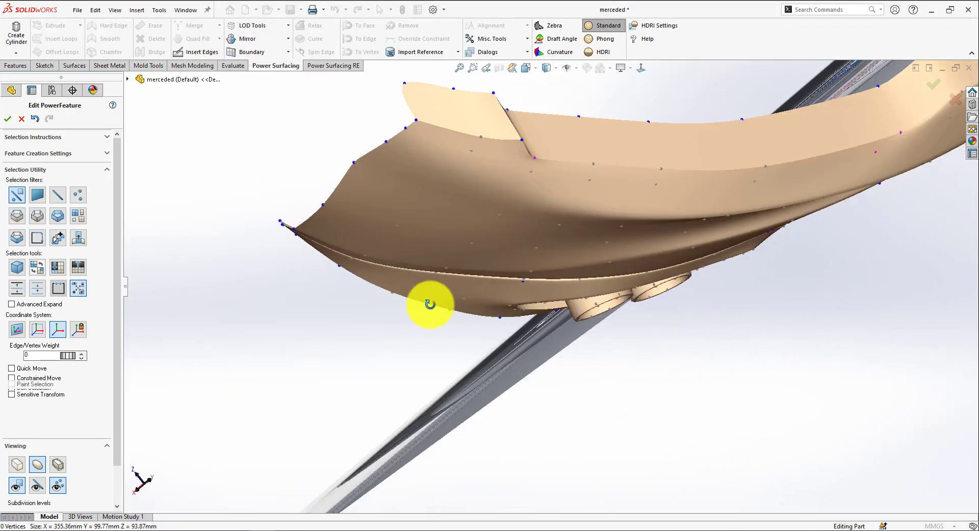
Adjust the vertices on the bumper's outer side above the wheel to refine its curvature.
middle_click_drag(429, 304, 700, 304)
scroll(823, 235, "down", 5)
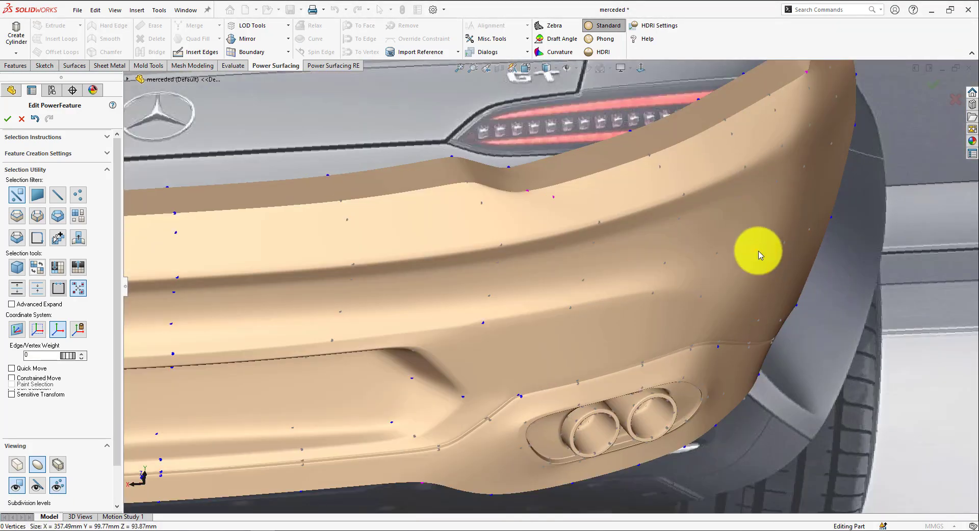
middle_click_drag(758, 254, 775, 264)
left_click_drag(807, 228, 785, 197)
left_click(829, 287)
scroll(490, 293, "up", 3)
Insert a short edge from the lower border to the diagonal edge beneath the exhaust recess in control mesh display.
middle_click_drag(490, 293, 634, 77)
key("Tab")
scroll(574, 207, "down", 4)
middle_click_drag(575, 208, 437, 284)
scroll(385, 286, "down", 2)
key("i")
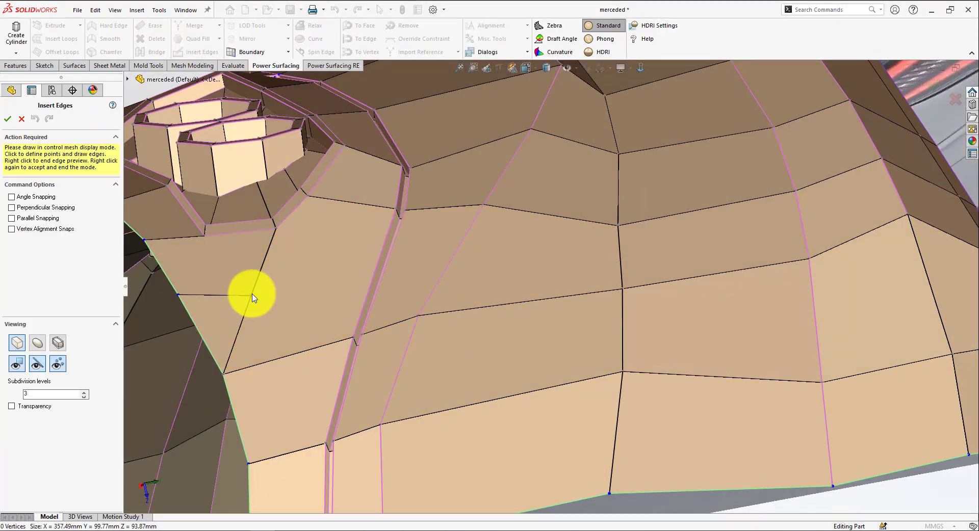
scroll(581, 339, "down", 4)
middle_click_drag(394, 281, 388, 419)
scroll(581, 339, "up", 6)
scroll(387, 419, "down", 4)
scroll(320, 177, "down", 4)
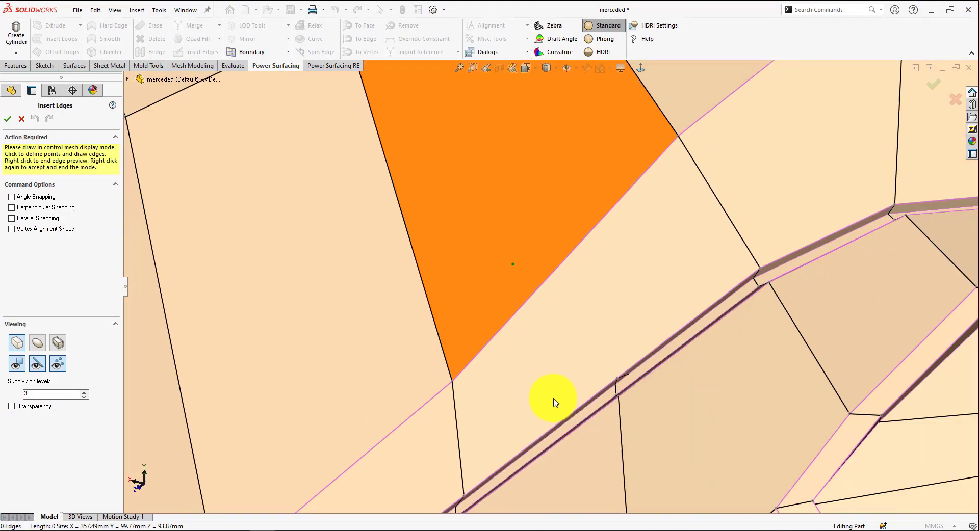
Insert an edge across the faces above the groove on the bumper's outer side.
right_click(553, 402)
scroll(612, 306, "up", 5)
key("i")
left_click(570, 299)
left_click(606, 153)
right_click(605, 153)
right_click(606, 153)
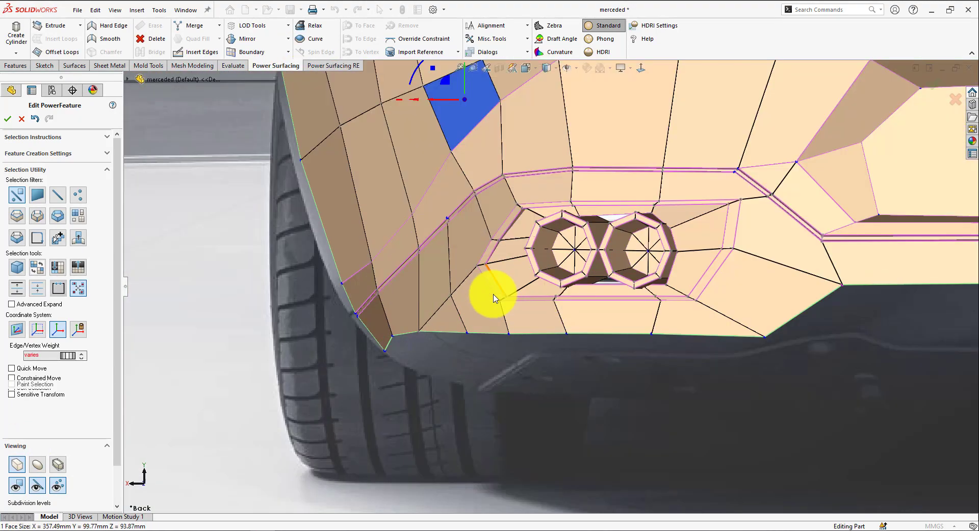
Erase the diagonal edge at the exhaust recess's outer corner and insert a new edge from there to the bumper's outer border.
scroll(485, 301, "down", 2)
right_click(485, 300)
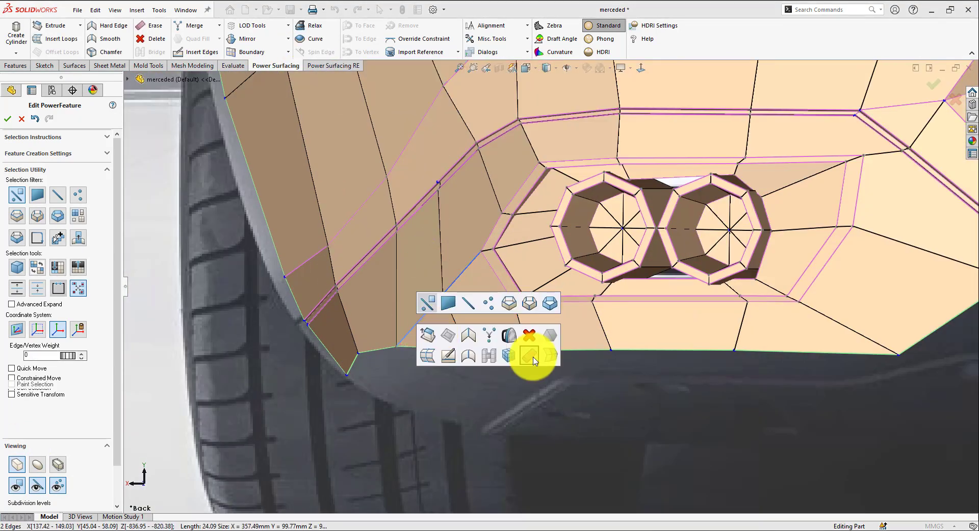
left_click(531, 359)
left_click(476, 253)
left_click(396, 287)
left_click(329, 342)
right_click(329, 343)
scroll(552, 287, "up", 4)
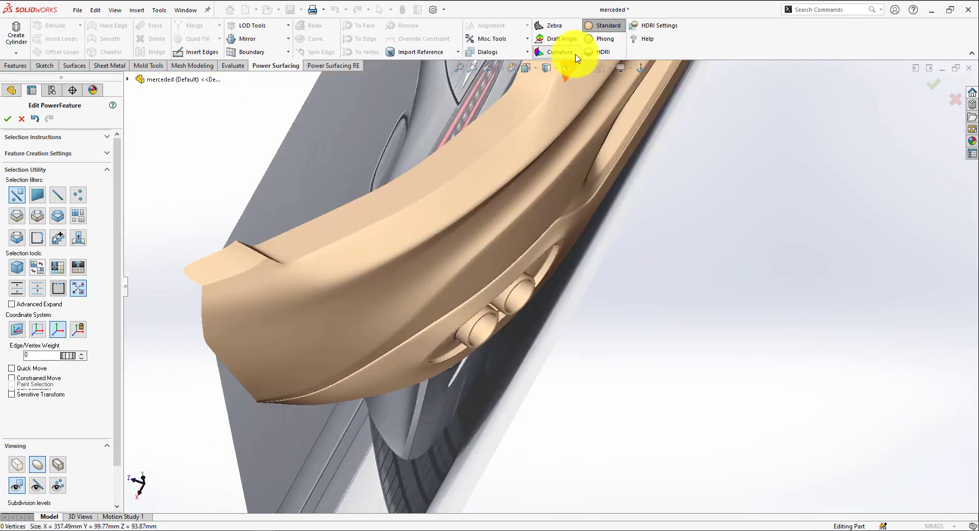
Examine the bumper's surface flow with curvature and zebra analysis, and return to standard shading.
left_click(575, 54)
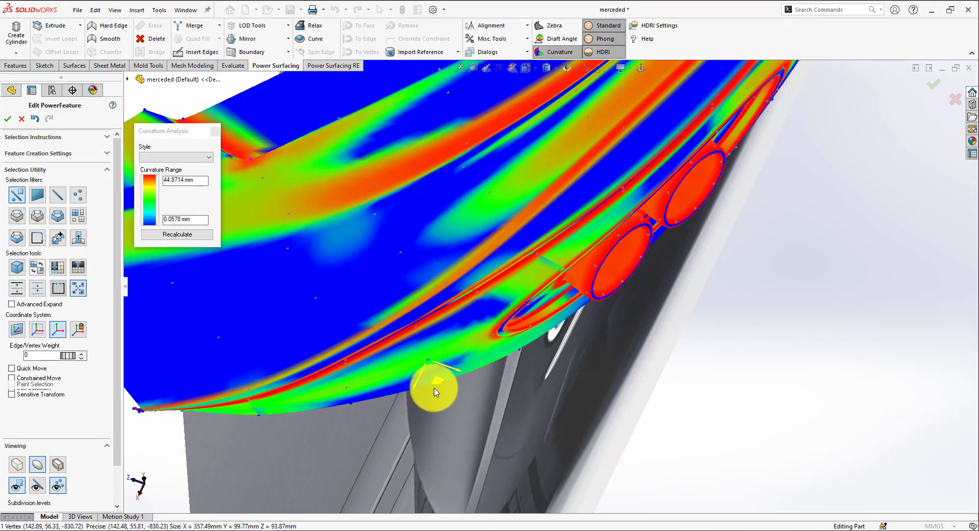
left_click(554, 25)
middle_click_drag(378, 408, 585, 153)
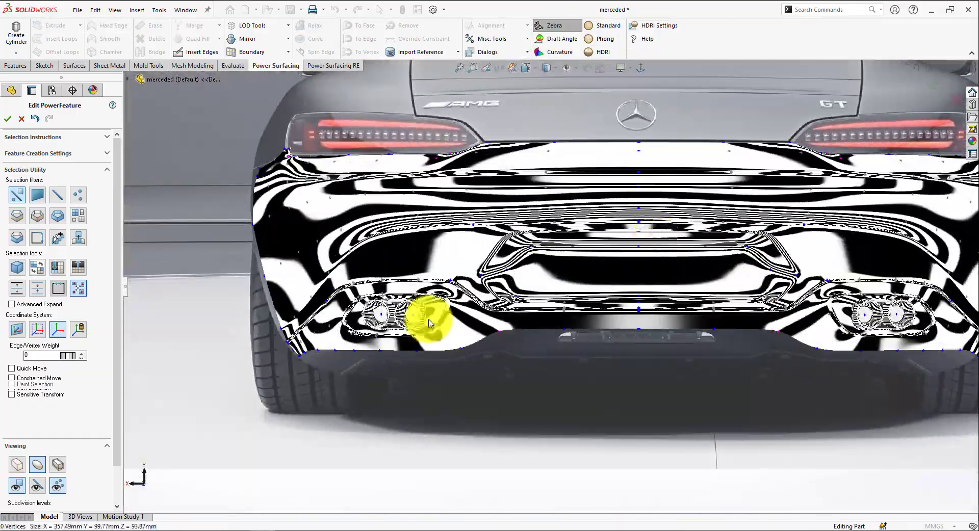
key("e")
scroll(426, 317, "down", 3)
scroll(389, 341, "up", 1)
left_click(599, 253)
left_click(601, 262)
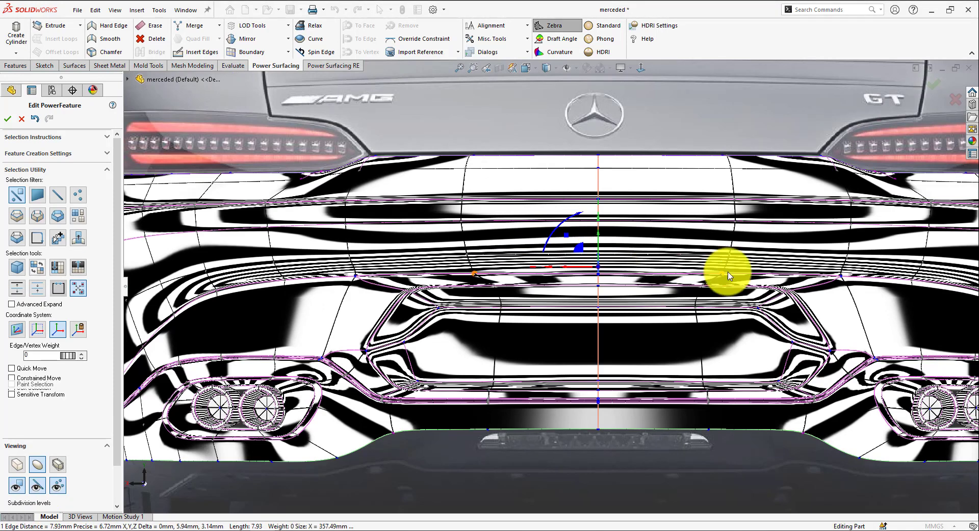
left_click(721, 273)
key("ctrl+z")
scroll(593, 250, "down", 2)
scroll(577, 240, "up", 2)
scroll(592, 283, "down", 5)
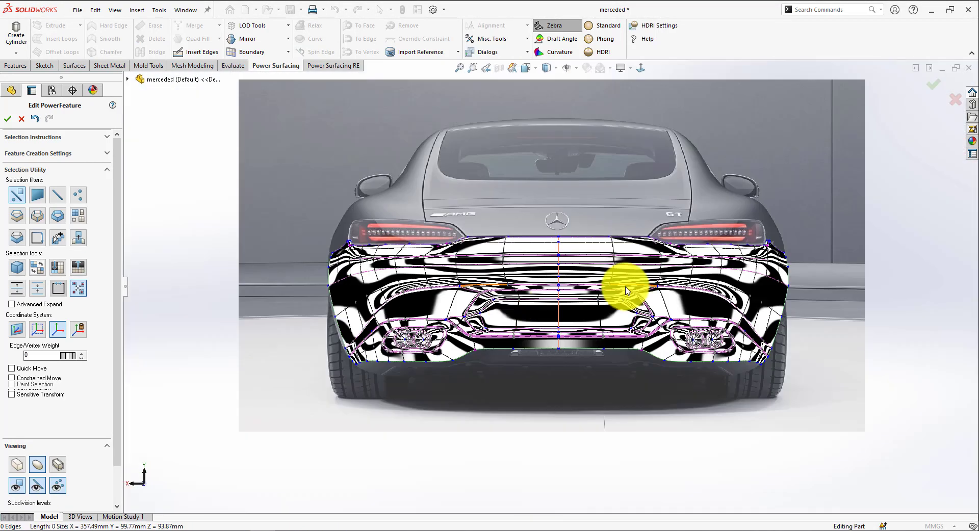
left_click(602, 27)
Adjust the vertex at the plate recess's upper corner and check the mesh from the side with constrained movement on.
scroll(556, 295, "up", 5)
left_click(547, 289)
scroll(550, 286, "up", 1)
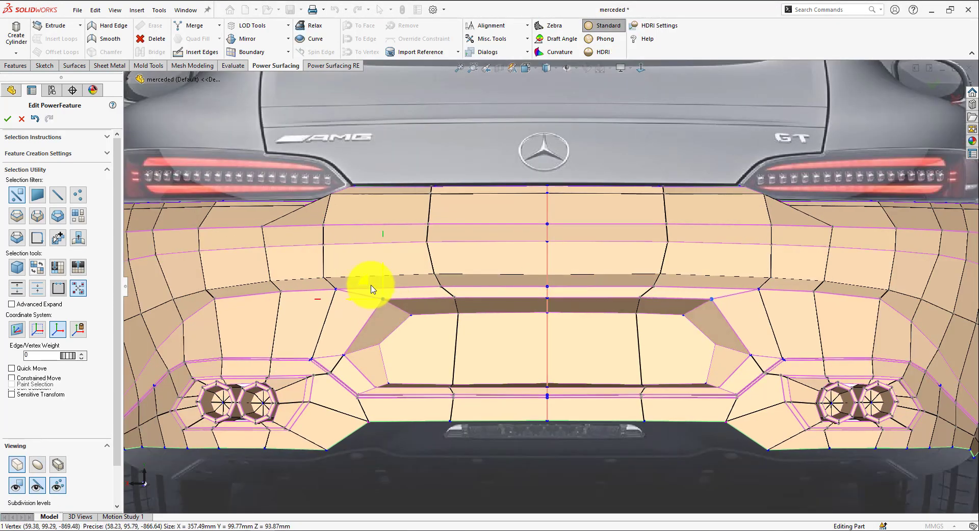
scroll(548, 283, "up", 3)
scroll(822, 312, "down", 3)
right_click_drag(603, 308, 756, 371)
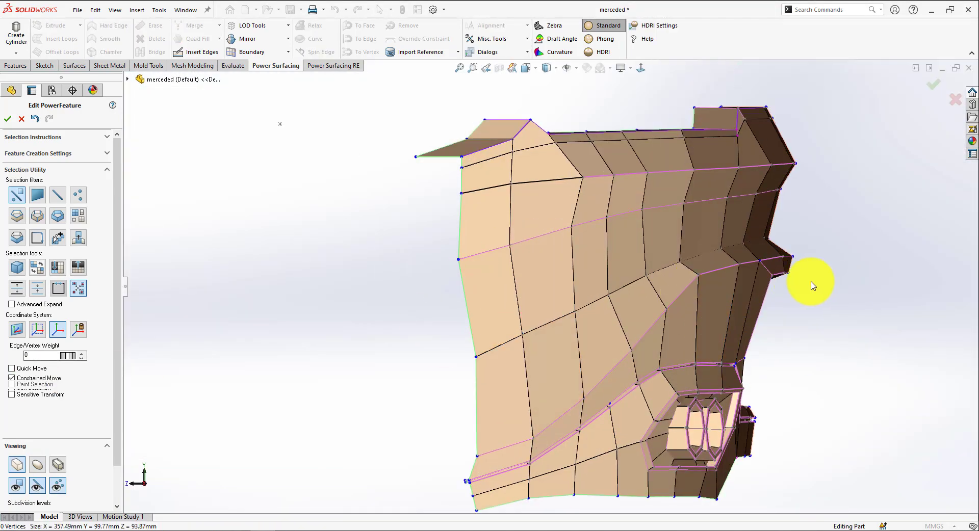
right_click_drag(811, 282, 778, 440)
right_click_drag(448, 349, 534, 67)
scroll(505, 291, "up", 8)
scroll(504, 292, "down", 5)
Hide the faces of the bumper's upper band to expose the mesh around the plate recess from above.
middle_click_drag(294, 242, 673, 242, "ctrl")
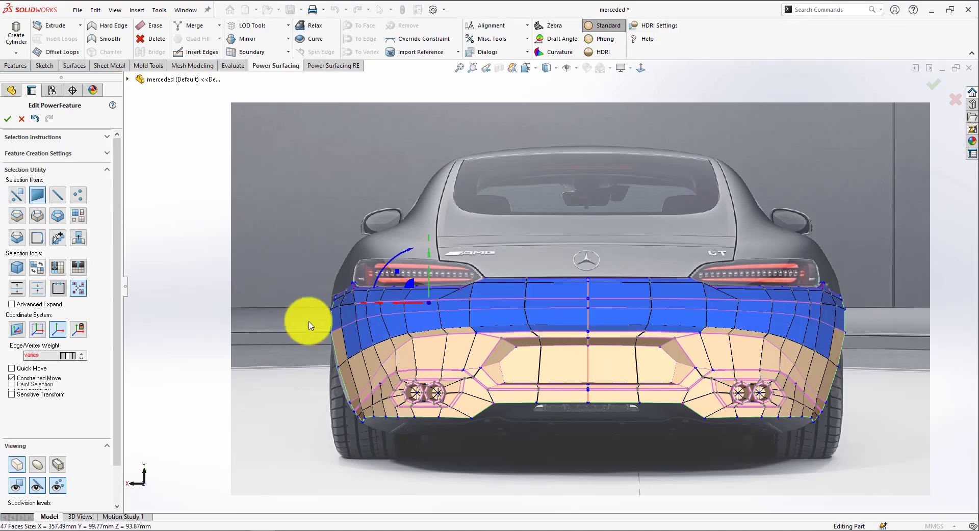
left_click_drag(161, 230, 815, 298)
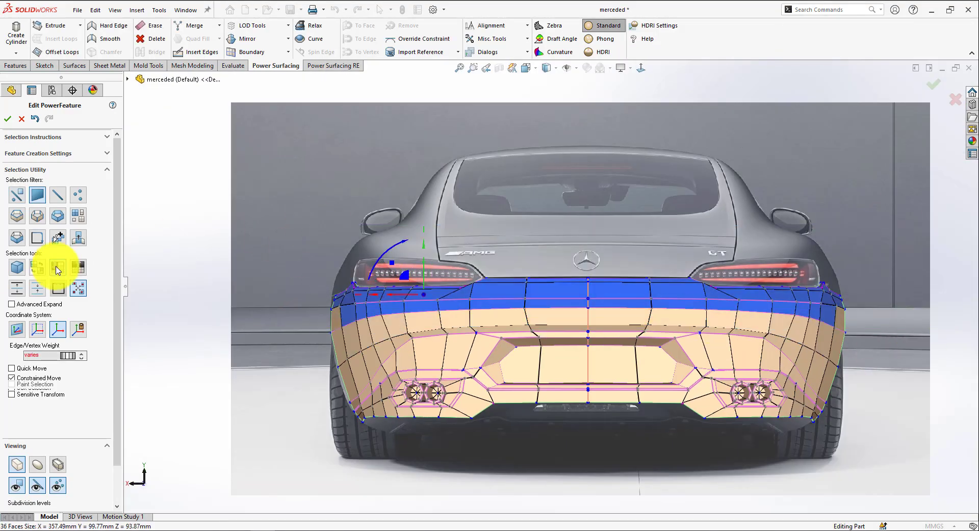
left_click(540, 79)
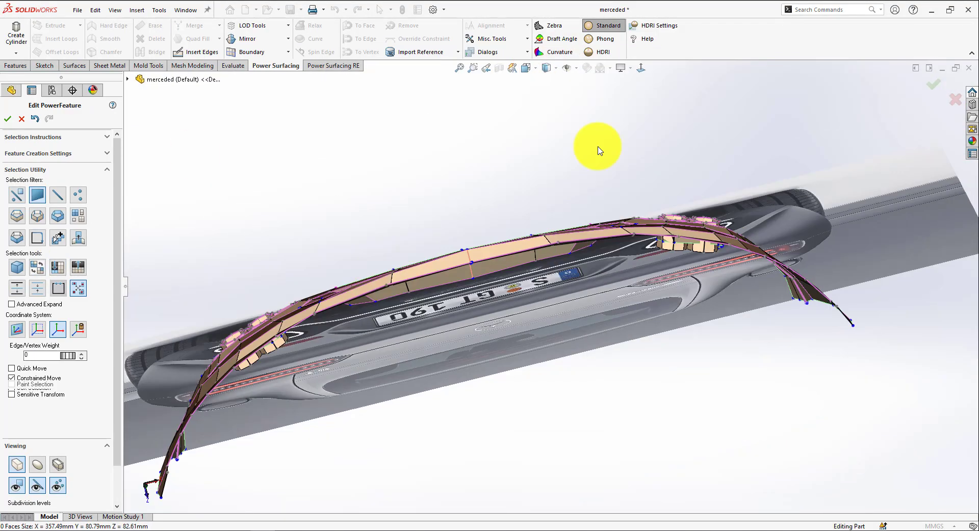
scroll(661, 233, "down", 6)
Reposition the ridge vertices beside the bumper's centre in the top view to even out the curvature.
left_click_drag(635, 237, 630, 246)
left_click(355, 166)
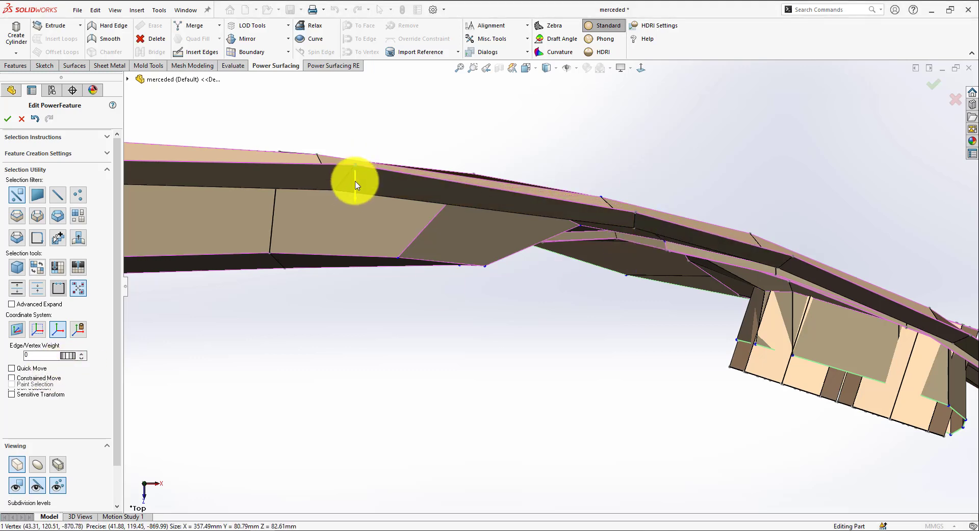
left_click_drag(355, 181, 355, 185)
scroll(561, 280, "down", 4)
left_click(745, 405)
scroll(734, 398, "down", 2)
scroll(472, 306, "up", 4)
Move the plate recess's centre edge about 0.49 mm in depth and show the hidden upper faces again.
left_click_drag(648, 303, 477, 309)
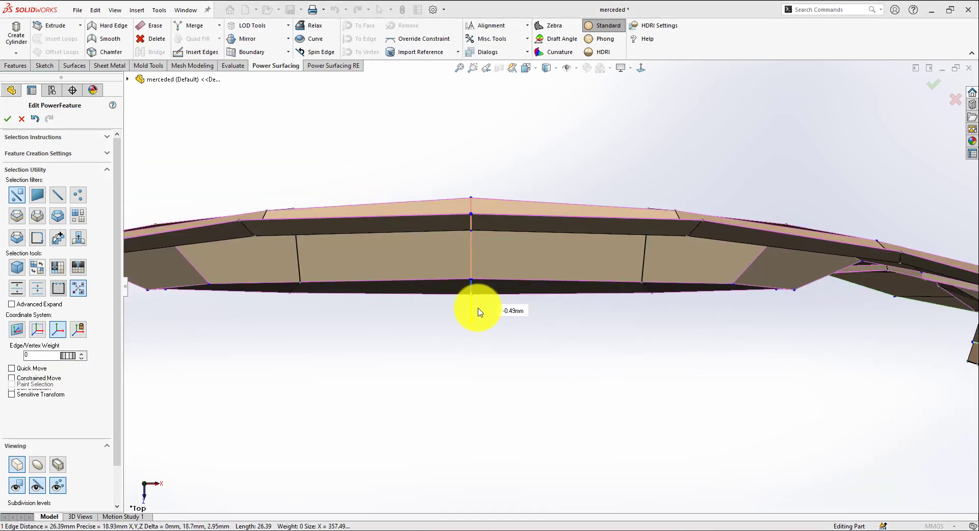
left_click(494, 331)
scroll(550, 285, "up", 4)
key("shift+h")
scroll(623, 273, "down", 2)
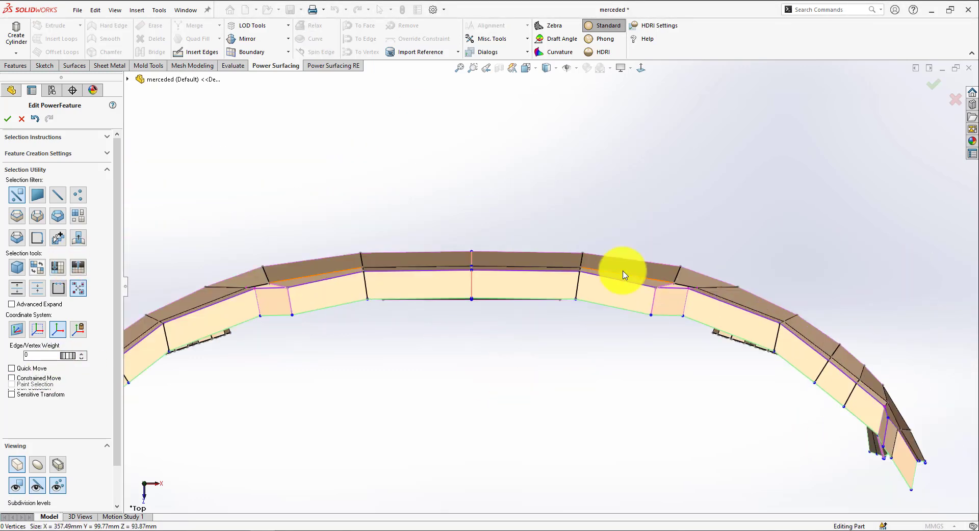
Extrude the bumper's lower border edges to add a new band of faces beneath the plate recess and exhausts.
scroll(515, 357, "up", 3)
key("ctrl+2")
scroll(423, 384, "down", 2)
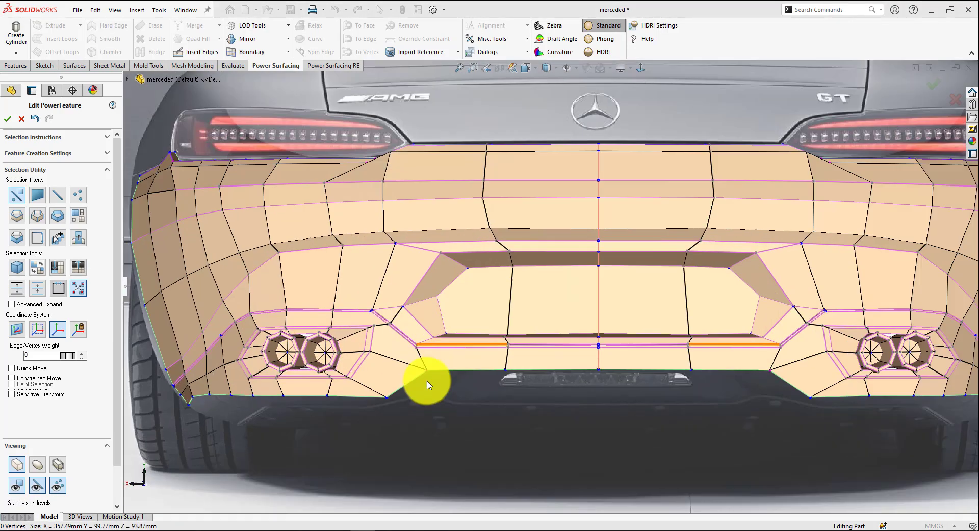
left_click_drag(556, 369, 282, 407)
scroll(380, 358, "up", 1)
left_click_drag(383, 360, 395, 394, "alt")
left_click(78, 288)
middle_click_drag(396, 394, 467, 357)
scroll(468, 357, "down", 3)
left_click(524, 77)
key("ctrl+2")
scroll(556, 296, "down", 3)
scroll(546, 306, "up", 1)
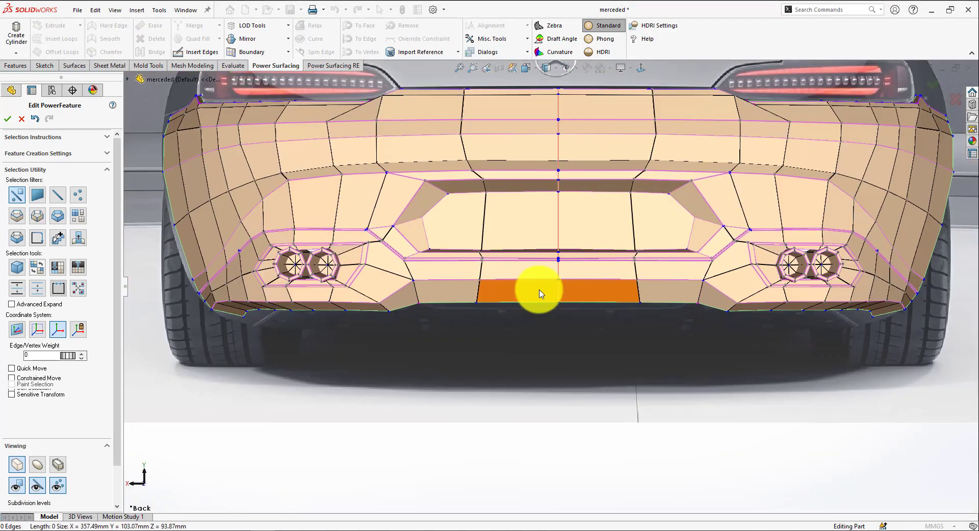
Reshape the new lower band below the exhausts by extending its outer corner downward and inward.
scroll(264, 284, "down", 2)
left_click(264, 284)
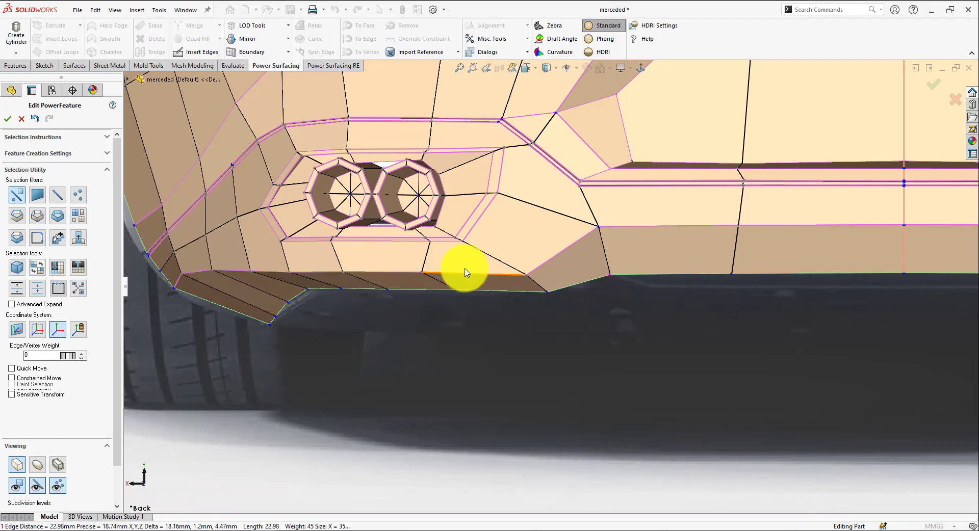
scroll(466, 306, "up", 2)
scroll(408, 311, "down", 4)
left_click(389, 298)
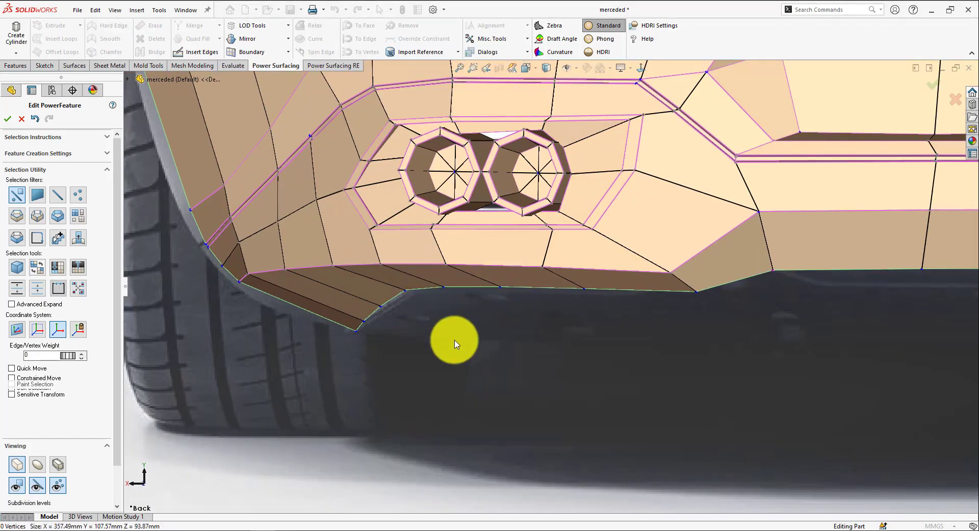
Insert a horizontal edge across the central section of the lower band.
scroll(537, 290, "up", 4)
scroll(841, 279, "down", 3)
key("i")
left_click(567, 276)
right_click(758, 280)
right_click(758, 280)
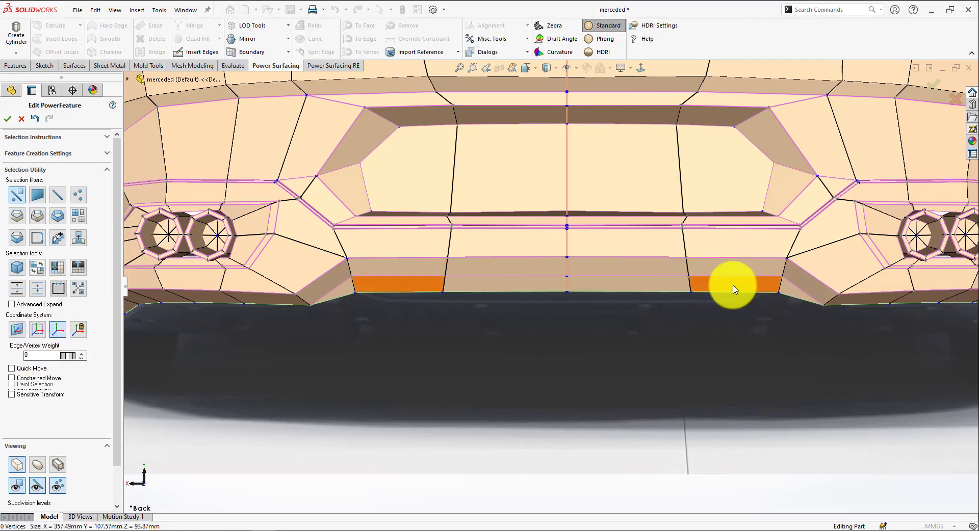
Adjust the central lower band near its corner and check the shape in smooth display.
left_click(693, 290)
middle_click_drag(733, 285, 730, 337)
scroll(730, 336, "down", 1)
left_click_drag(719, 291, 695, 264)
left_click(37, 465)
middle_click_drag(561, 397, 406, 424)
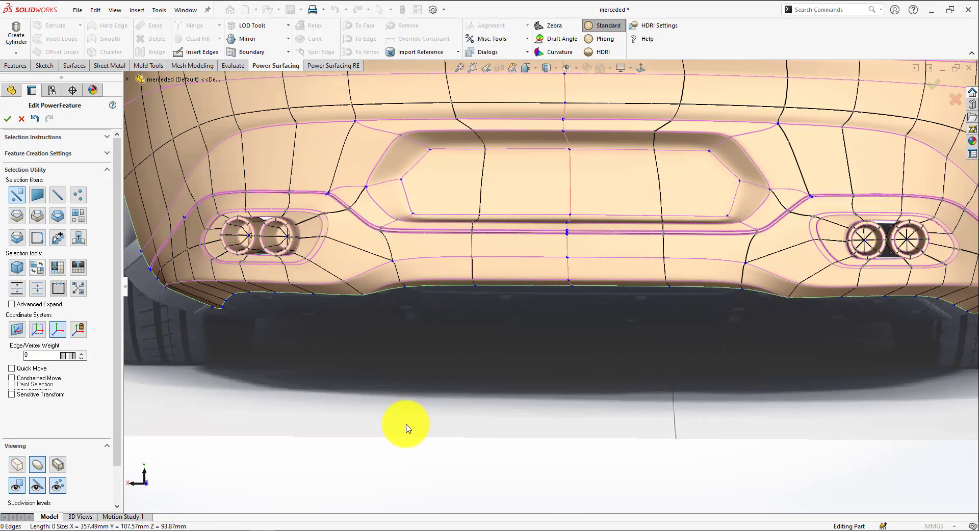
scroll(605, 332, "up", 5)
Insert an inner edge line across the central lower band, connected to the band's two upper corners.
key("i")
scroll(646, 341, "down", 6)
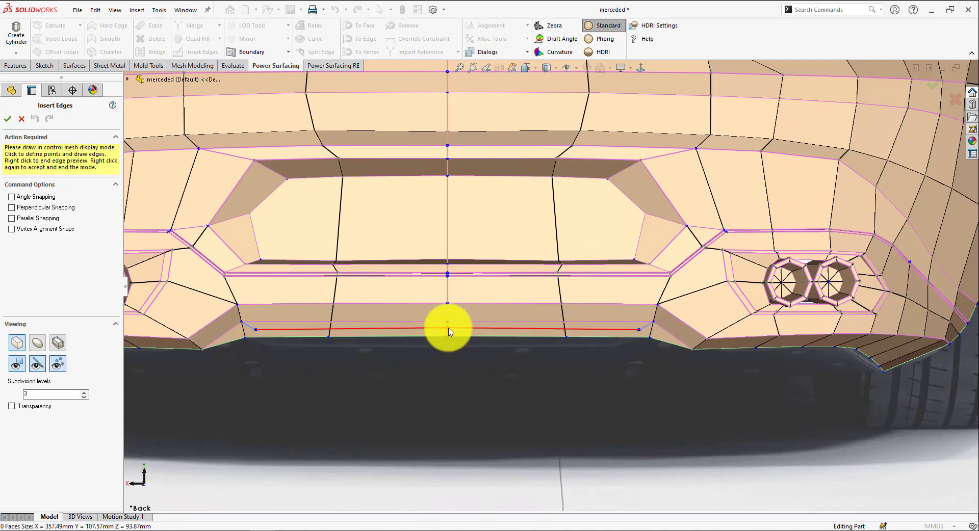
left_click(448, 327)
right_click(644, 335)
right_click(644, 335)
Move the middle faces of the central lower band inward to form a recessed step, and check it in smooth display.
left_click(564, 324)
middle_click_drag(564, 326, 497, 326)
left_click(498, 322)
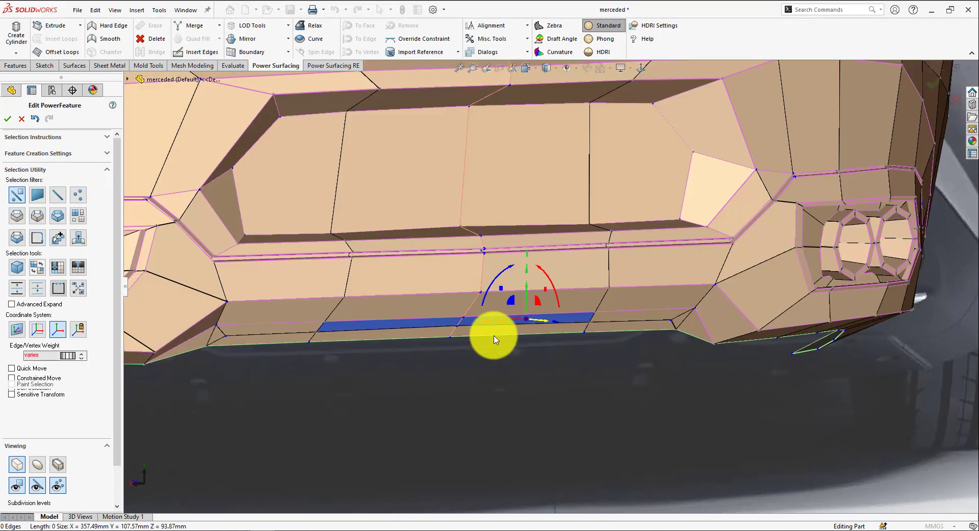
middle_click_drag(546, 365, 574, 330)
left_click_drag(574, 330, 566, 360)
key("Tab")
middle_click_drag(566, 359, 749, 297)
left_click(452, 408)
scroll(543, 269, "up", 2)
left_click(581, 285)
key("Tab")
Insert another edge along the recessed step at the bottom centre and inspect the bumper in smooth display.
key("i")
left_click(560, 258)
right_click(686, 252)
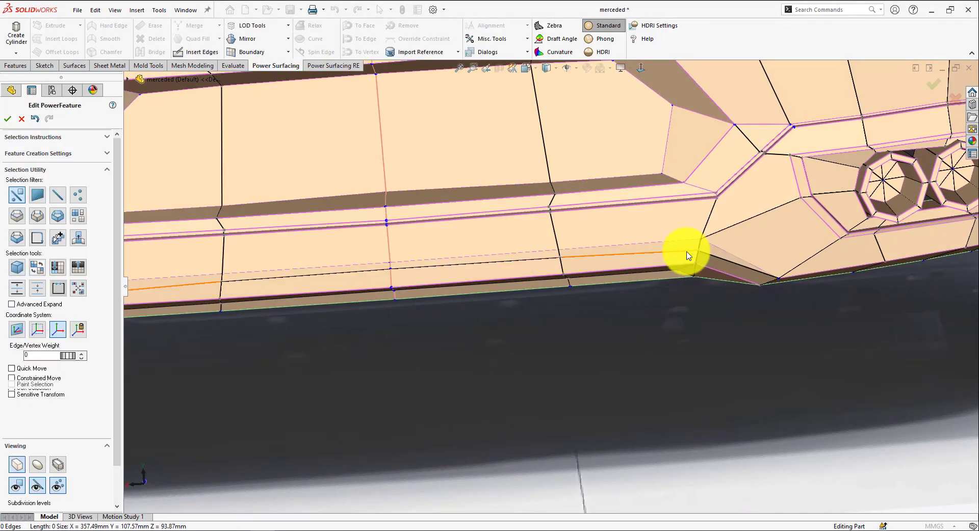
double_click(479, 263)
middle_click_drag(479, 263, 560, 247)
left_click(37, 465)
middle_click_drag(561, 306, 531, 345)
scroll(531, 345, "up", 3)
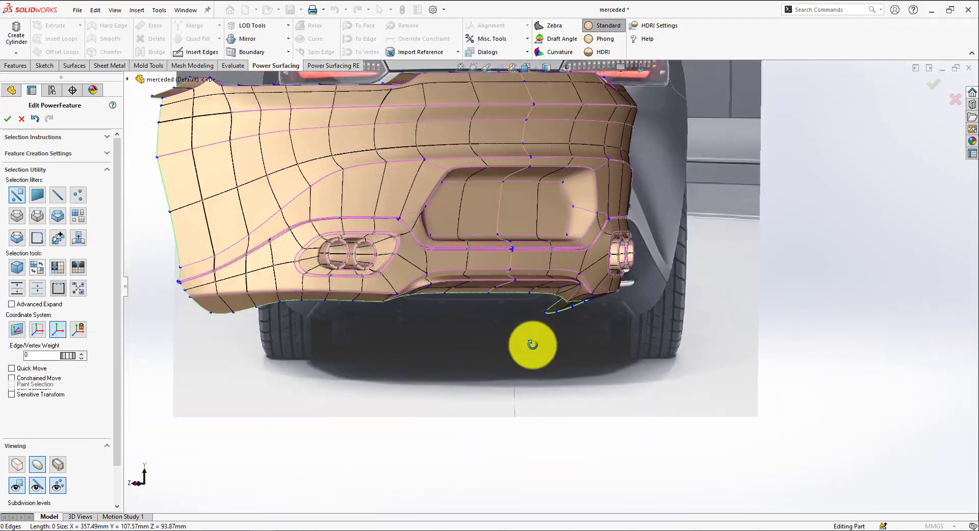
Refine the edges along the central recessed step in smooth display, checking them at an angle and from behind.
scroll(515, 262, "down", 3)
double_click(388, 293)
right_click(384, 299)
left_click(363, 336)
middle_click_drag(433, 301, 503, 258)
key("ctrl+2")
left_click(571, 227)
scroll(537, 283, "down", 5)
left_click(487, 308)
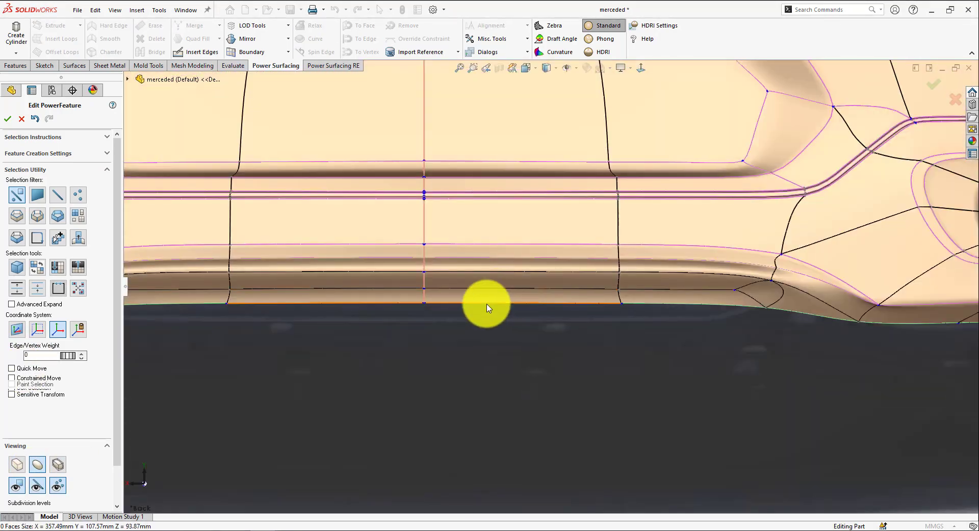
scroll(548, 299, "up", 2)
left_click_drag(542, 279, 546, 290)
scroll(603, 351, "up", 3)
scroll(462, 357, "down", 2)
Adjust the edge weight and position of the bumper's lower border edges in control mesh display.
key("Tab")
double_click(497, 317)
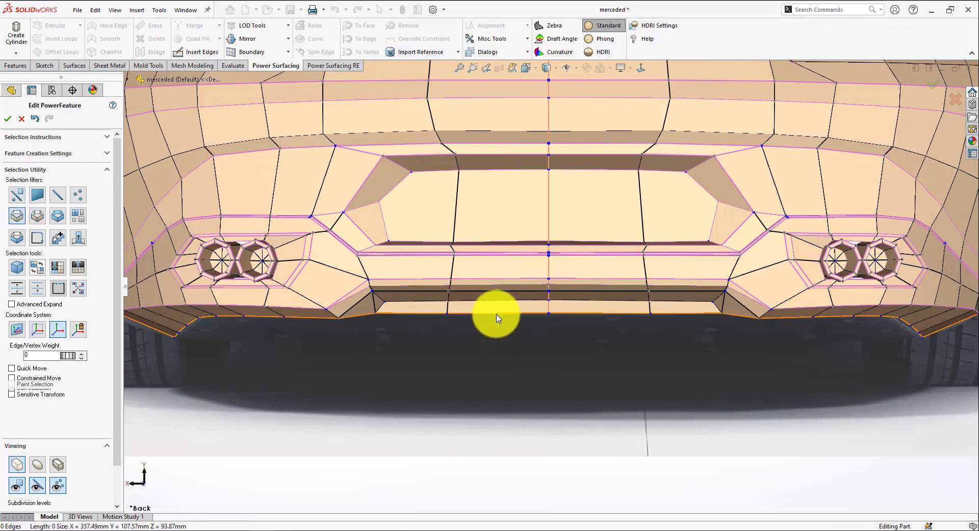
scroll(498, 321, "up", 2)
left_click_drag(430, 377, 473, 381)
left_click_drag(74, 357, 57, 357)
middle_click_drag(285, 336, 357, 332)
left_click_drag(373, 327, 368, 323)
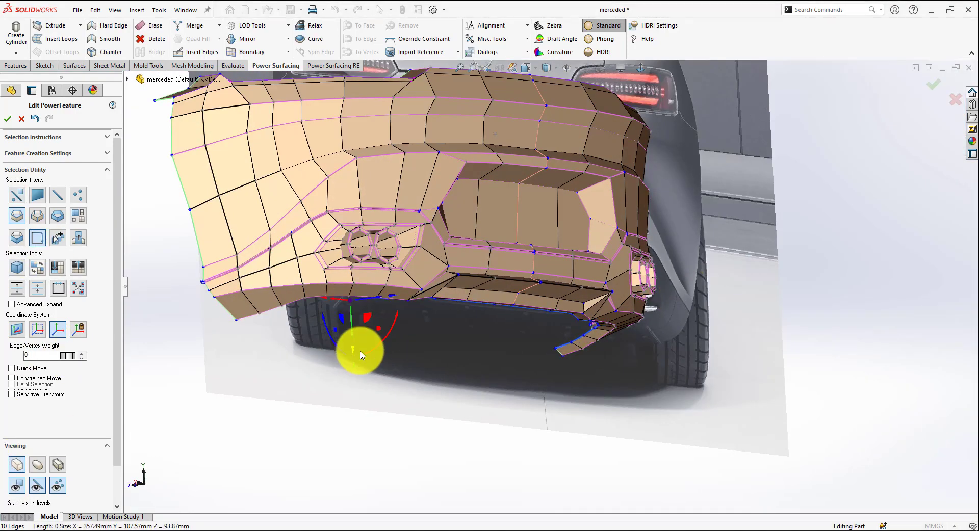
Set the weight of the diagonal edge at the central recessed step's corner to 0.
left_click(640, 68)
left_click(583, 395)
scroll(696, 370, "down", 3)
key("i")
key("Escape")
left_click(756, 325)
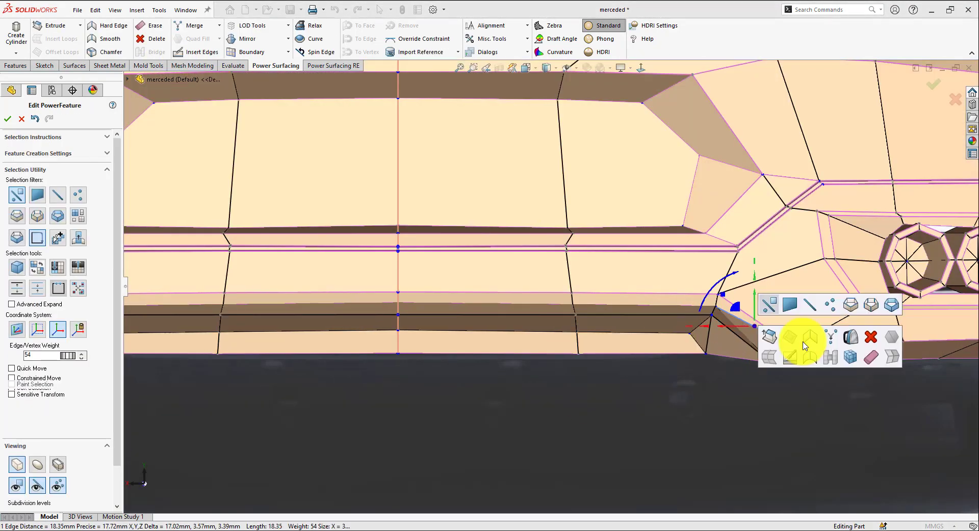
left_click(683, 411)
scroll(682, 411, "down", 2)
key("ctrl+y")
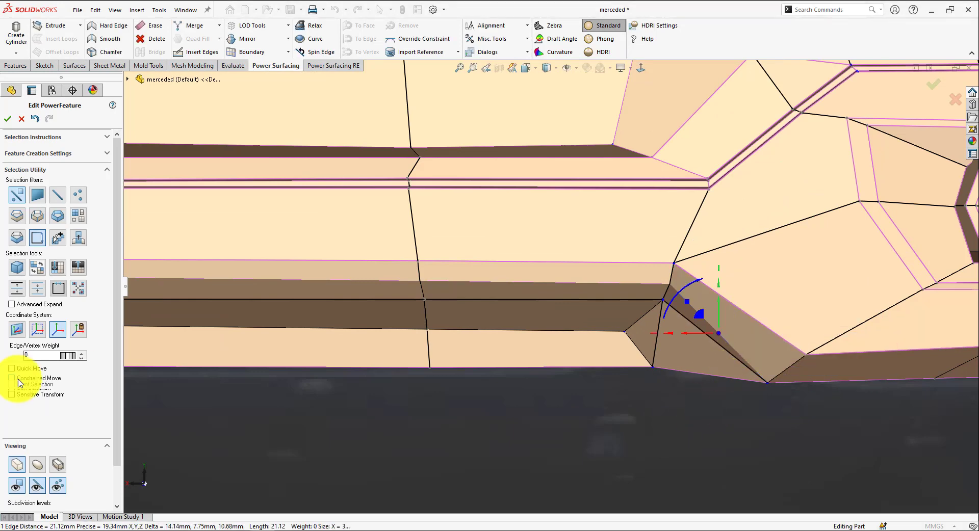
left_click(172, 433)
Adjust the weight of the three lower edges along the central recessed step and check the result in smooth display.
scroll(360, 351, "up", 7)
scroll(413, 311, "down", 2)
double_click(442, 283)
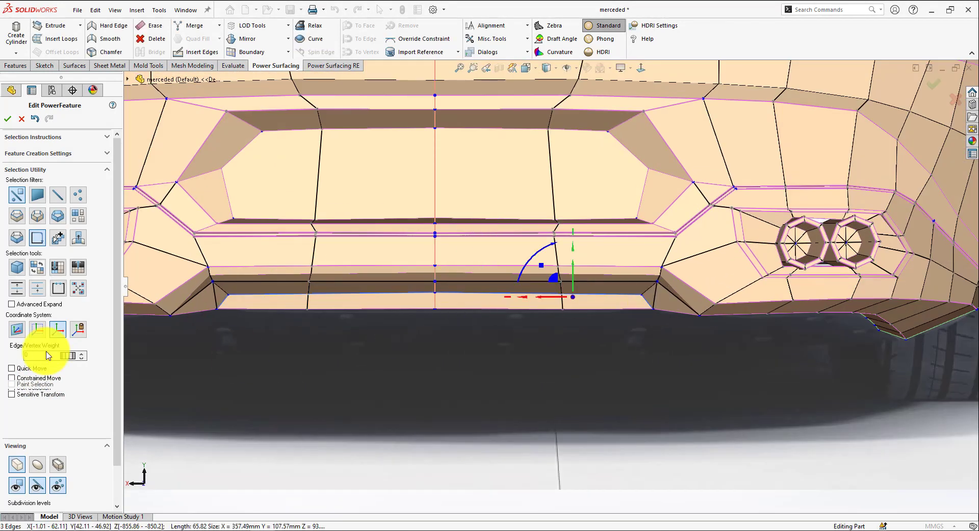
left_click(37, 464)
left_click(415, 399)
scroll(653, 297, "down", 3)
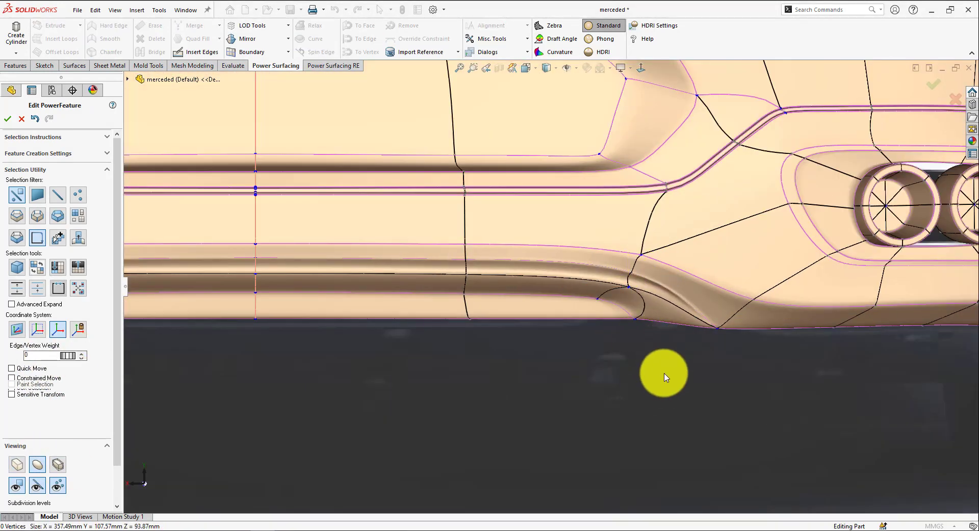
scroll(454, 365, "up", 8)
left_click(454, 365)
Insert symmetric edges through the bottom centre of the recessed step and up to the double trim line in control mesh display.
middle_click_drag(454, 365, 529, 288)
left_click(535, 64)
left_click(522, 234)
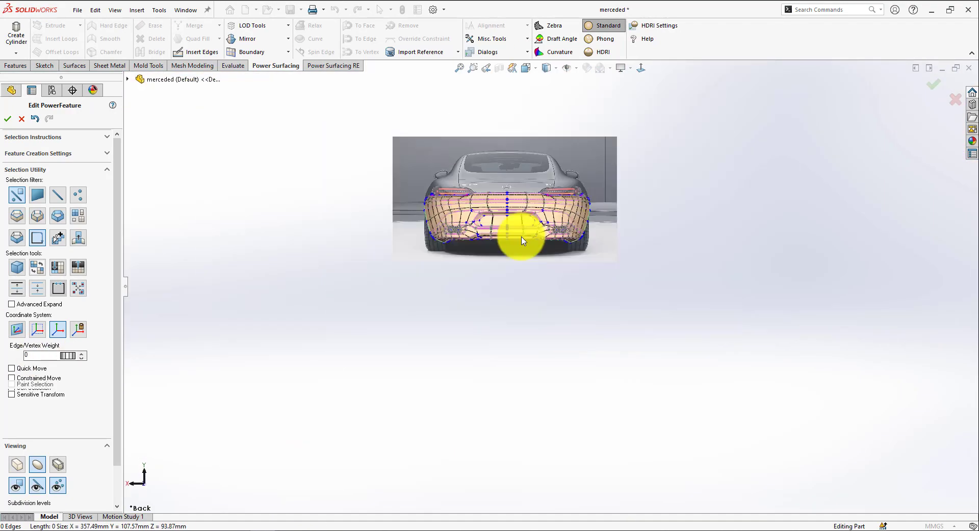
scroll(510, 230, "down", 8)
left_click(14, 469)
key("i")
scroll(638, 317, "down", 2)
right_click(527, 305)
scroll(658, 306, "down", 2)
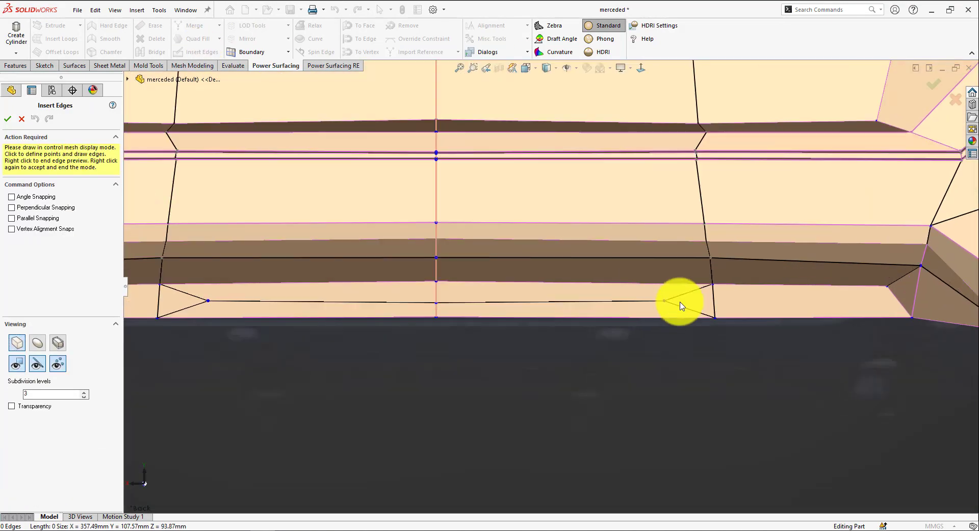
left_click(589, 152)
right_click(589, 151)
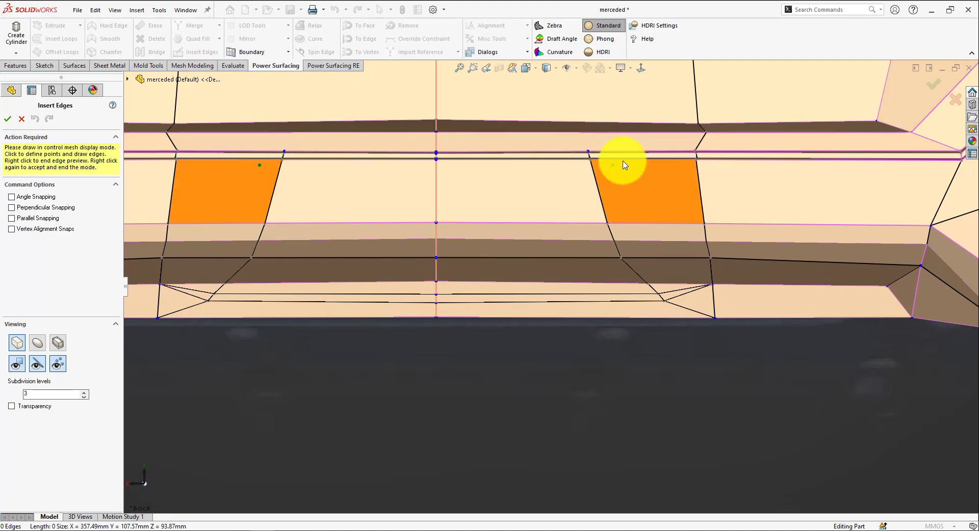
right_click(622, 164)
Insert an inset rectangular outline inside the bottom centre face and connect its corners to the face's corners.
scroll(555, 293, "up", 3)
scroll(505, 306, "down", 5)
left_click(514, 289)
middle_click_drag(513, 289, 600, 372)
left_click(641, 68)
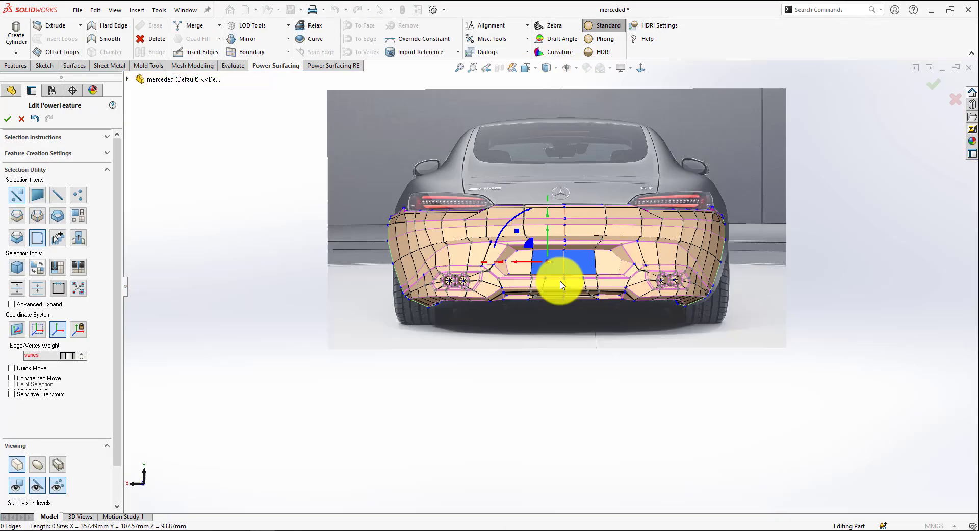
scroll(561, 314, "down", 8)
left_click_drag(559, 308, 564, 287)
left_click(193, 52)
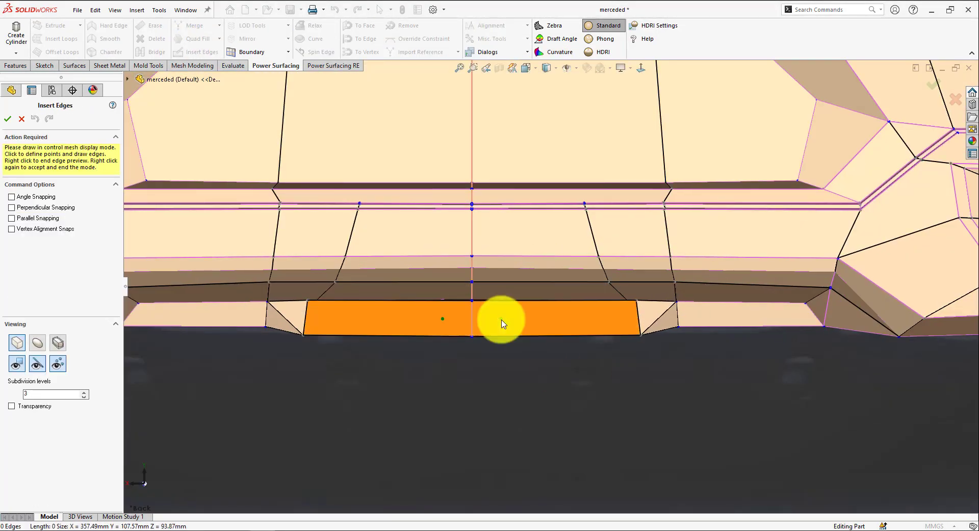
left_click(322, 325)
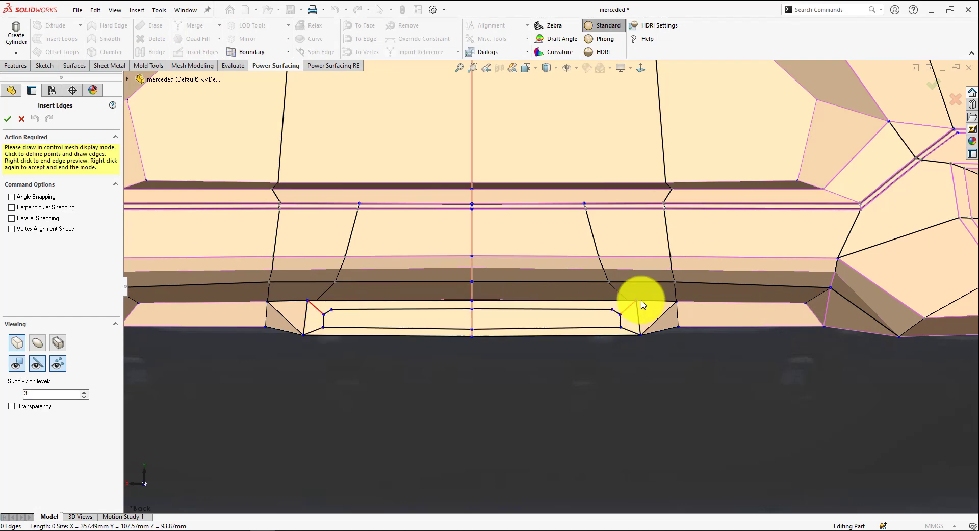
right_click(606, 314)
right_click(551, 321)
scroll(551, 321, "up", 1)
Adjust the weight of the upper and lower edges on the face beside the inset centre panel.
scroll(561, 338, "down", 2)
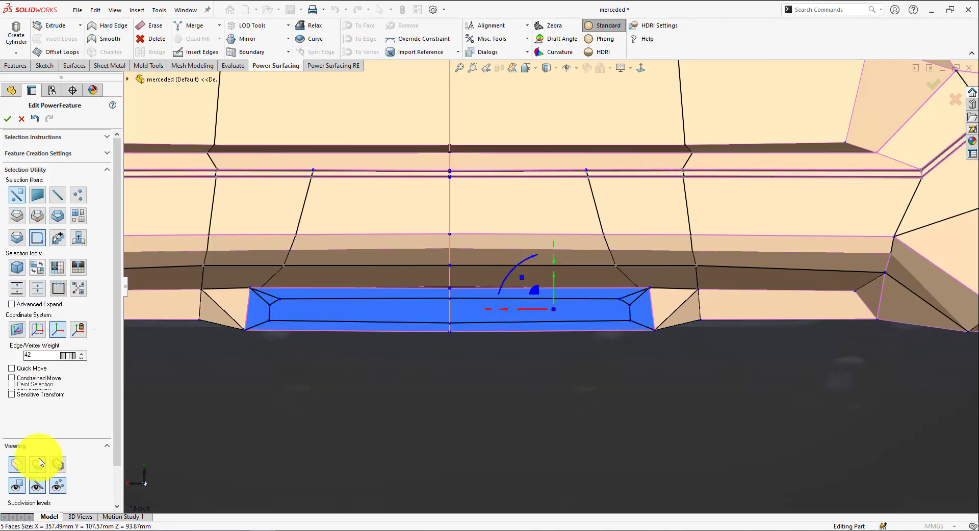
middle_click_drag(678, 344, 618, 351)
scroll(618, 352, "down", 3)
left_click(657, 284)
left_click(658, 350, "ctrl")
middle_click_drag(536, 288, 520, 326)
scroll(561, 312, "up", 3)
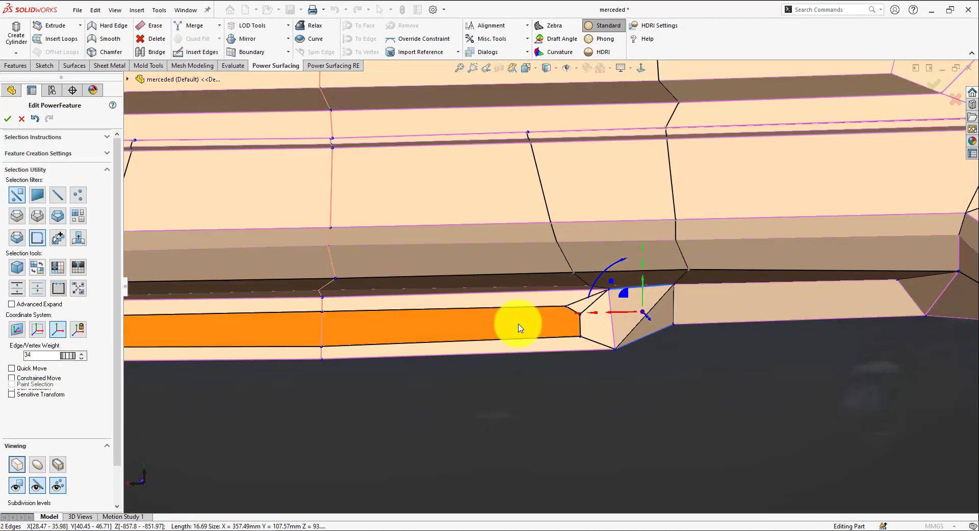
Insert a horizontal edge across the inset centre panel and set the weight of the selected edges to 10.
left_click(519, 321)
left_click(202, 52)
scroll(566, 306, "down", 2)
left_click(316, 310)
left_click(576, 303)
right_click(559, 301)
left_click(463, 303, "ctrl")
left_click(43, 355)
type("10")
Push the two inner faces of the bottom centre panel inward and add a supporting loop around the recess opening.
middle_click_drag(235, 333, 343, 321)
left_click(332, 303)
middle_click_drag(474, 330, 398, 365)
left_click(277, 407)
middle_click_drag(277, 407, 483, 378)
left_click(482, 378)
middle_click_drag(483, 378, 534, 312)
scroll(535, 312, "down", 2)
left_click(535, 312)
left_click_drag(575, 310, 598, 314)
scroll(594, 310, "down", 2)
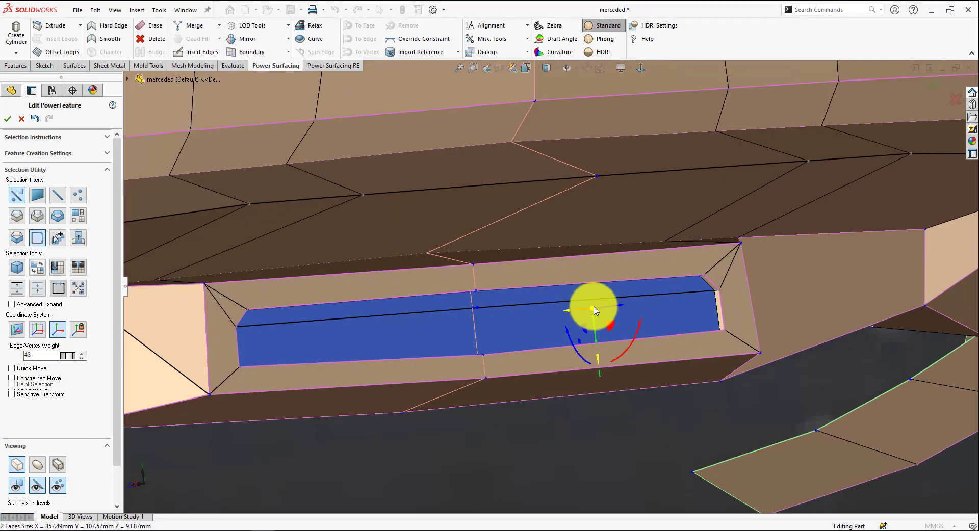
mouse_move(594, 310)
middle_mouse_down()
mouse_move(610, 310)
mouse_move(583, 320)
middle_mouse_up()
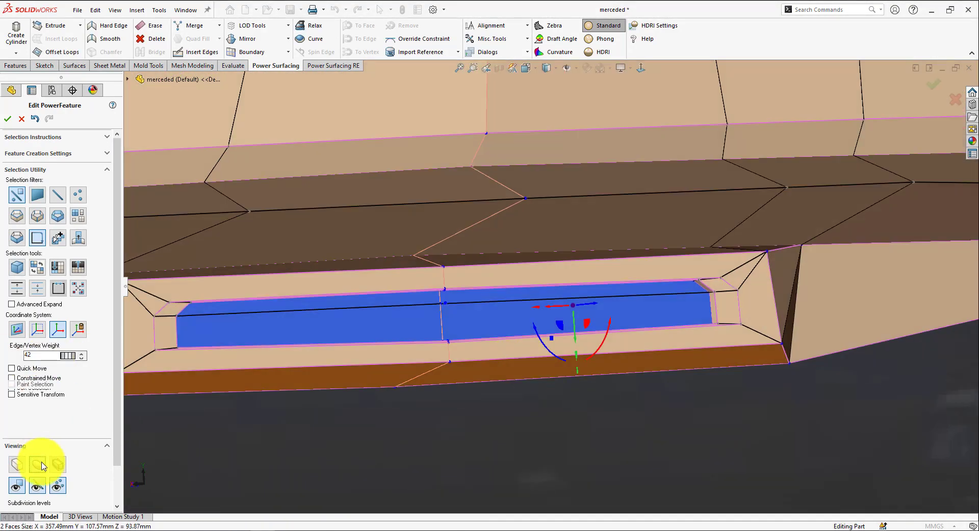
Set the weight of the three selected edges at the recessed panel's lower corner to 46.
double_click(689, 319)
middle_click_drag(644, 321, 660, 298)
scroll(659, 297, "down", 2)
scroll(660, 298, "up", 2)
left_click_drag(68, 356, 63, 374)
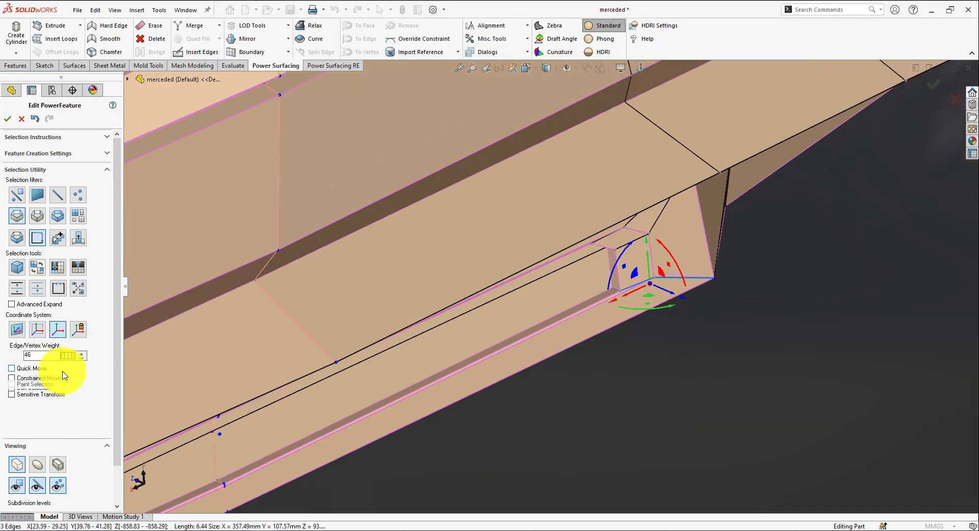
Inspect the whole bumper in smooth display with mesh edges and vertices hidden, and show them again.
left_click(37, 464)
scroll(430, 321, "up", 5)
middle_click_drag(431, 321, 449, 319)
left_click(16, 485)
left_click(38, 485)
scroll(561, 286, "up", 4)
middle_click_drag(404, 437, 566, 348)
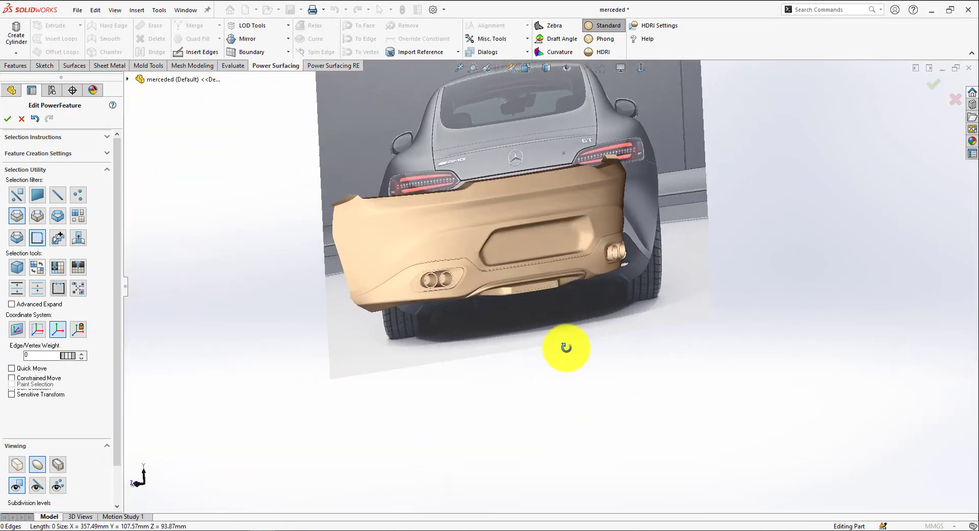
scroll(520, 288, "down", 6)
left_click(37, 485)
left_click(57, 486)
Erase the diagonal edges beside both ends of the recessed centre panel.
scroll(510, 301, "down", 3)
left_click(555, 251)
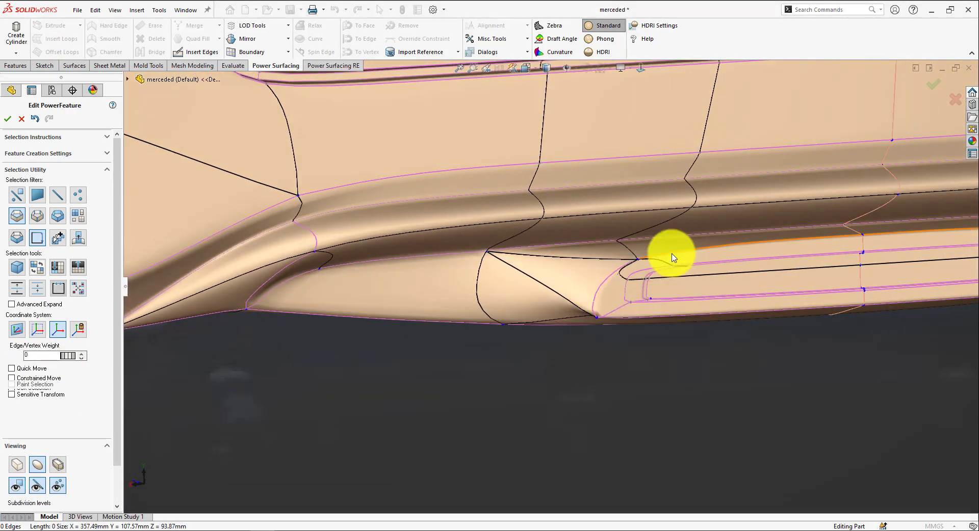
left_click(672, 257)
scroll(681, 351, "up", 3)
left_click(619, 291)
scroll(612, 293, "up", 3)
middle_click_drag(706, 301, 677, 322)
scroll(678, 322, "down", 2)
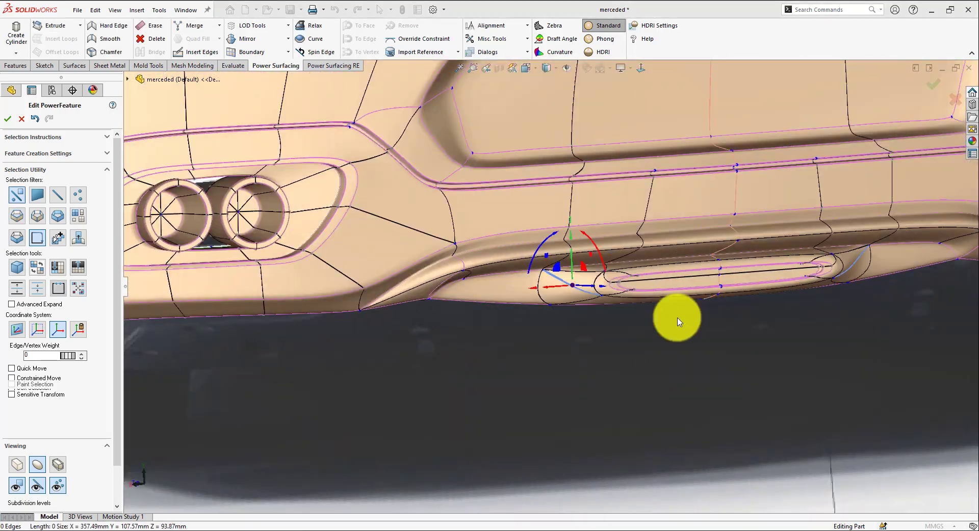
left_click(677, 321)
Examine the bottom centre recess and exhaust area of the smoothed bumper from an angle.
scroll(544, 283, "up", 3)
scroll(540, 280, "up", 3)
middle_click_drag(528, 387, 592, 282)
scroll(592, 282, "up", 3)
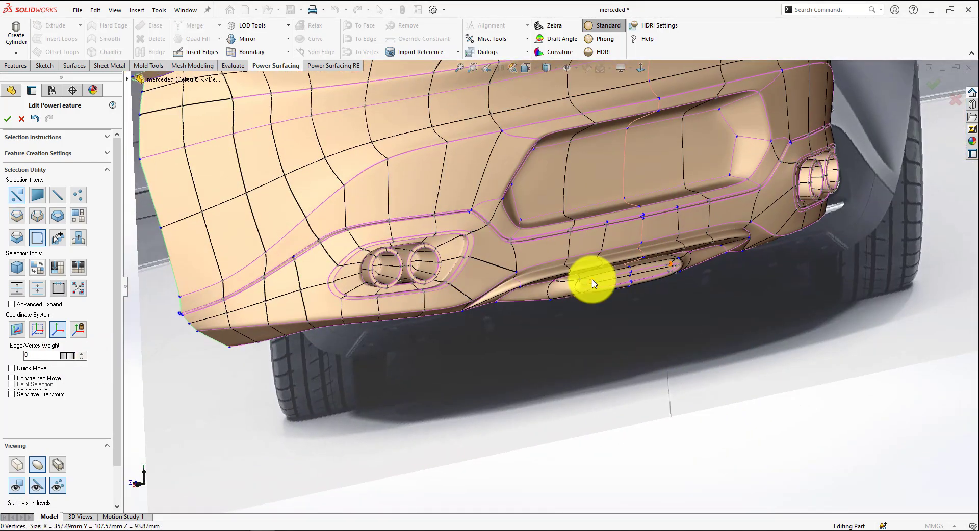
scroll(592, 282, "down", 4)
left_click(37, 486)
left_click(57, 485)
scroll(542, 289, "up", 6)
Lower the vertices along the bottom border of the central step in control mesh display.
middle_click_drag(542, 306, 575, 322)
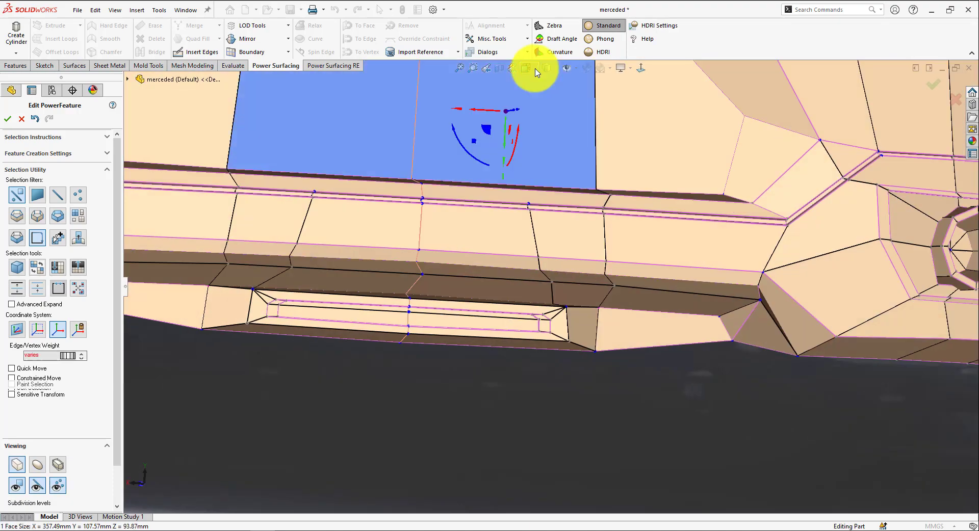
left_click(555, 304)
left_click_drag(317, 311, 317, 315)
scroll(636, 351, "up", 1)
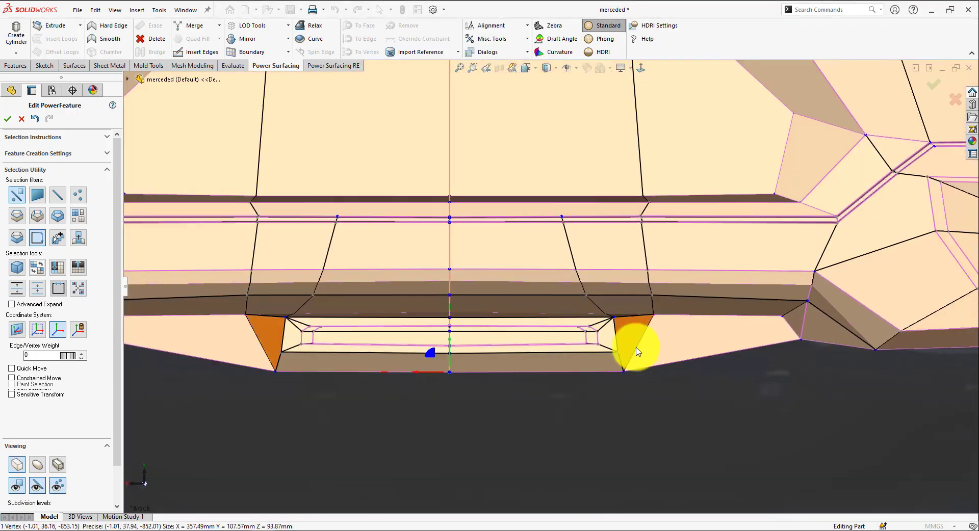
Reposition the corner vertices and upper edge of the loops around the bottom centre recess.
left_click(598, 345)
scroll(595, 355, "down", 4)
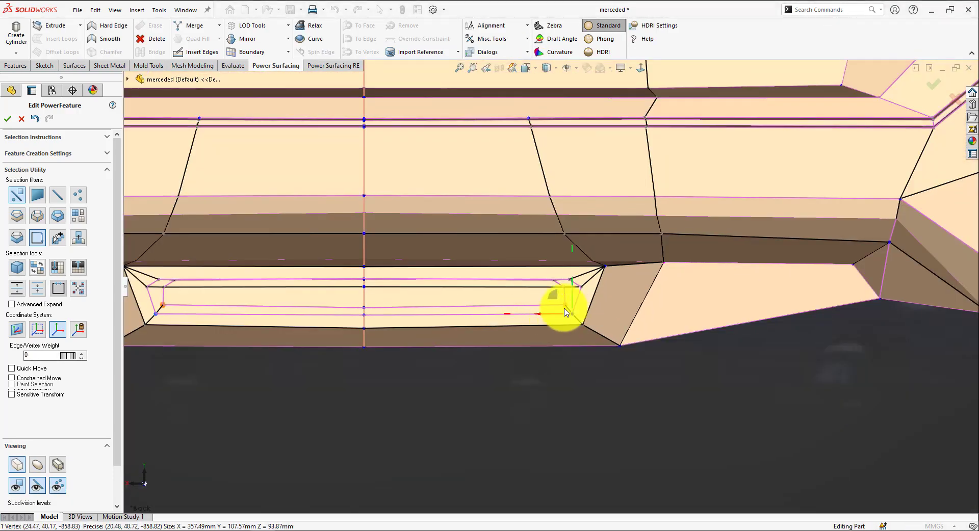
left_click(569, 279)
scroll(544, 282, "down", 1)
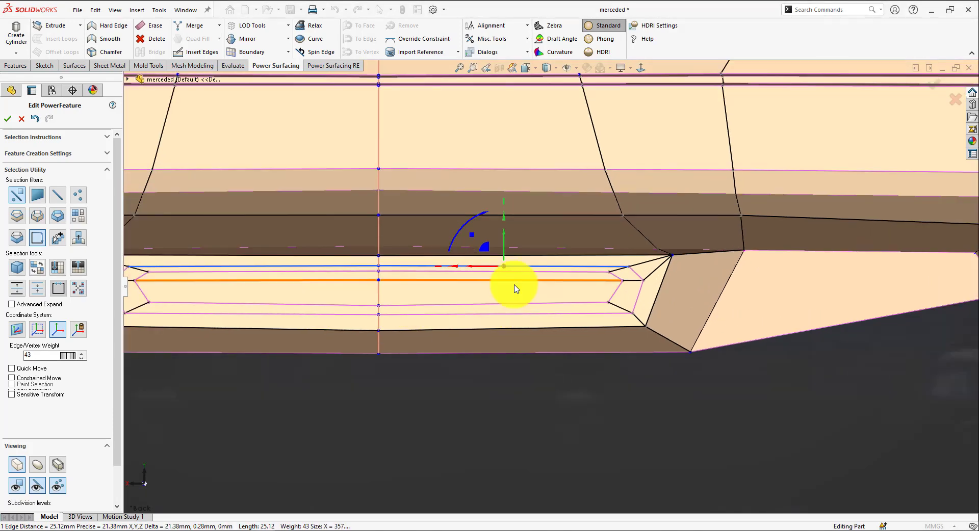
scroll(553, 281, "up", 2)
key("Escape")
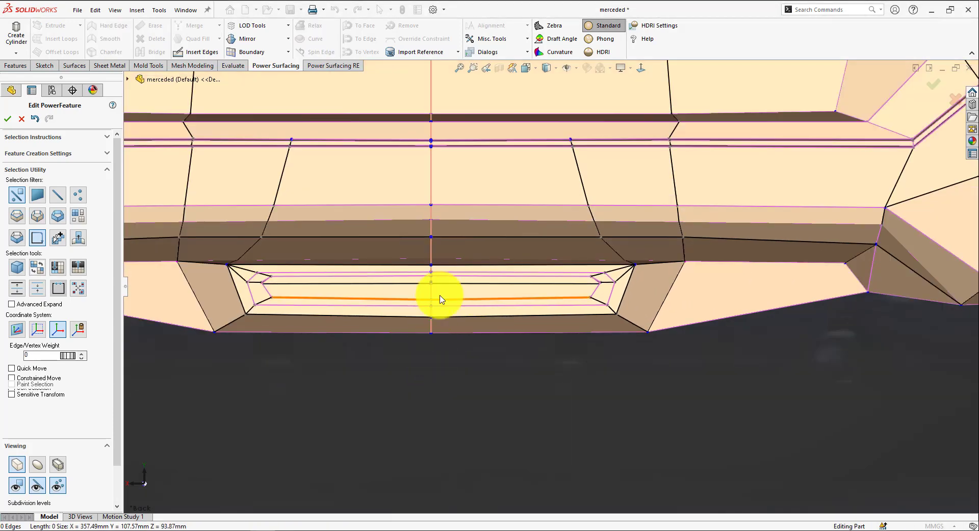
Set the weight of the three edges around the face beside the recess to 43 and refine the lower border in smooth display.
scroll(597, 283, "down", 3)
scroll(615, 287, "down", 3)
left_click(596, 280)
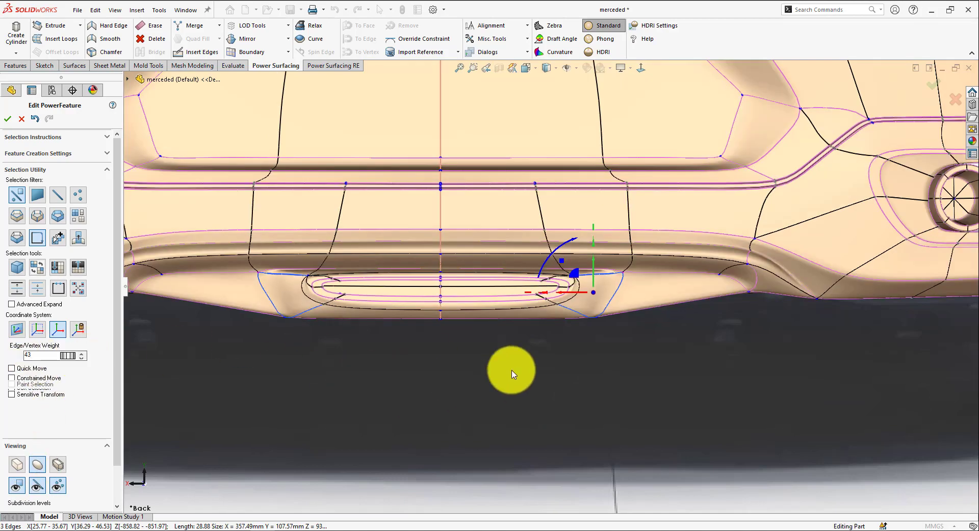
scroll(512, 371, "up", 2)
middle_click_drag(512, 371, 593, 325)
left_click(565, 358)
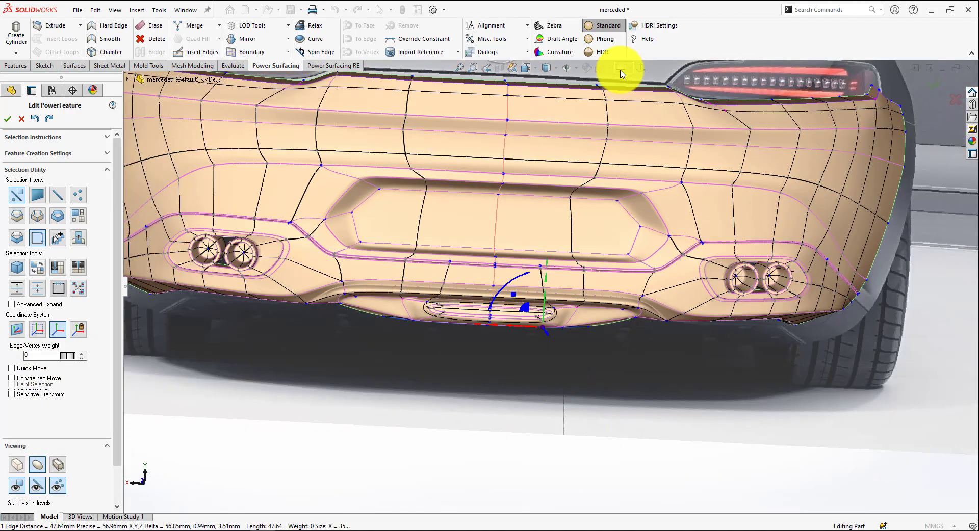
left_click_drag(310, 298, 309, 314)
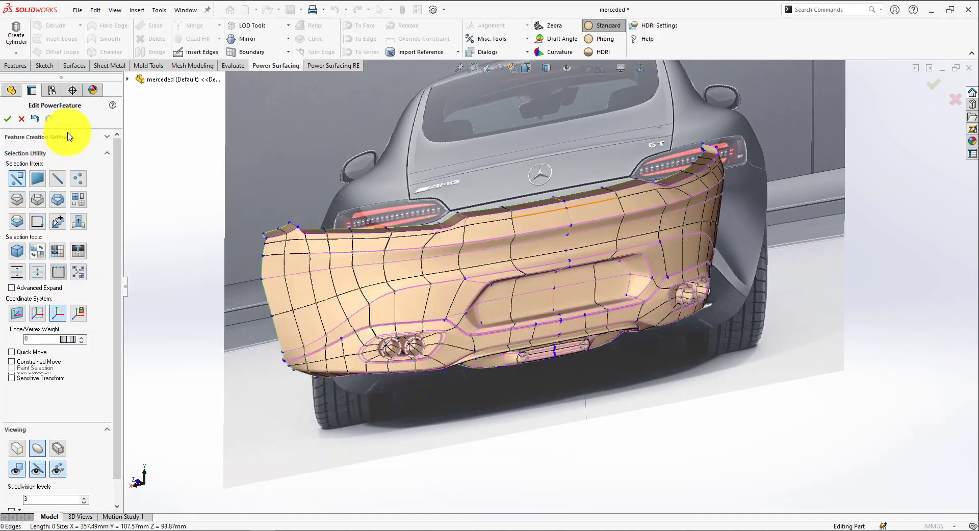
Adjust the feature creation settings and accept the PowerFeature edit.
left_click(69, 136)
left_click(63, 192)
left_click(8, 119)
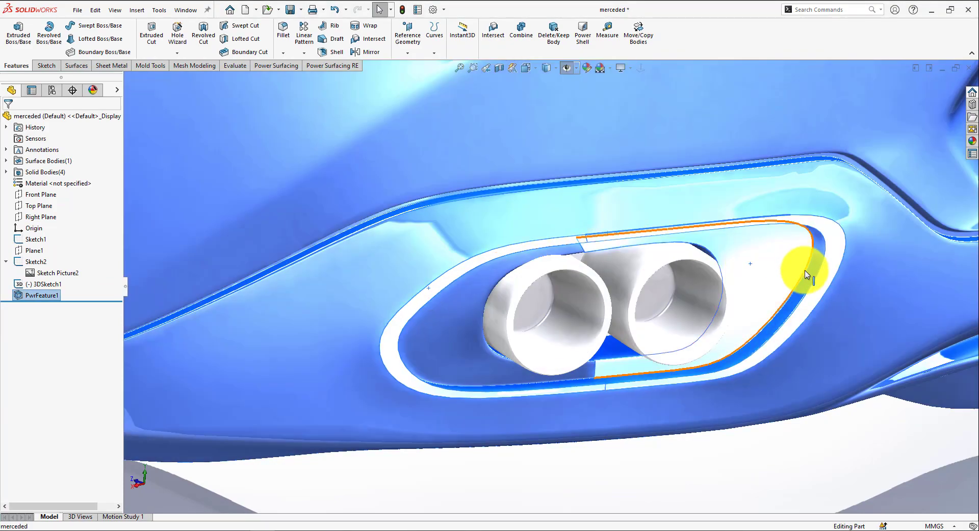
Select the bumper faces surrounding one pair of exhaust outlets, below the trim line.
scroll(805, 274, "up", 5)
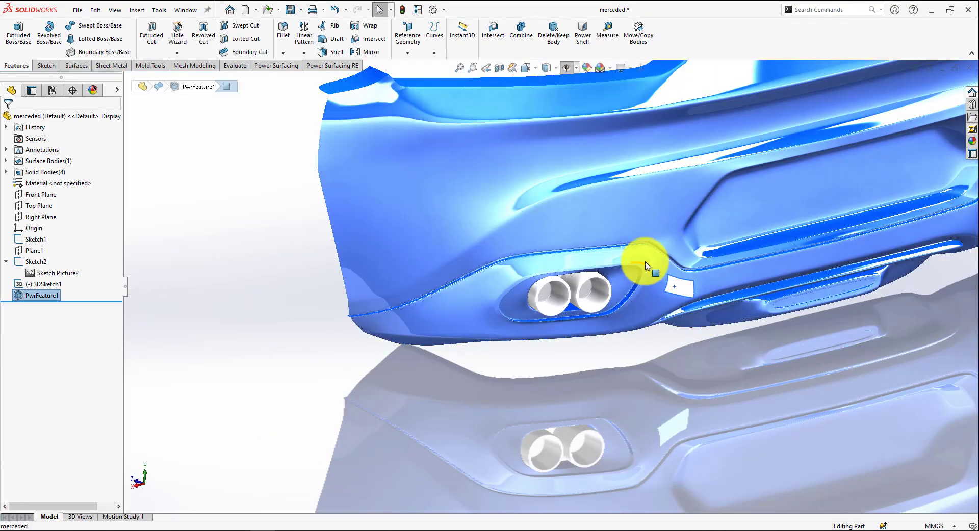
left_click(627, 74)
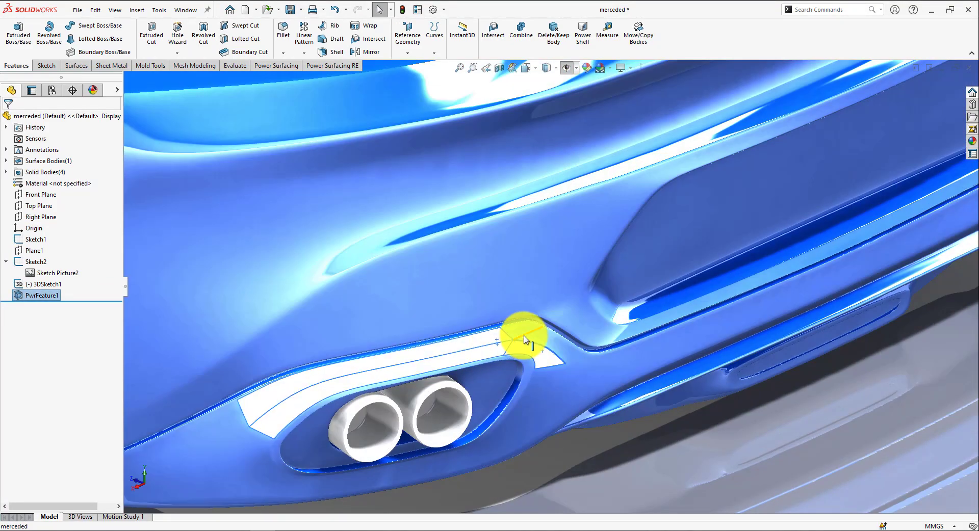
scroll(658, 317, "down", 3)
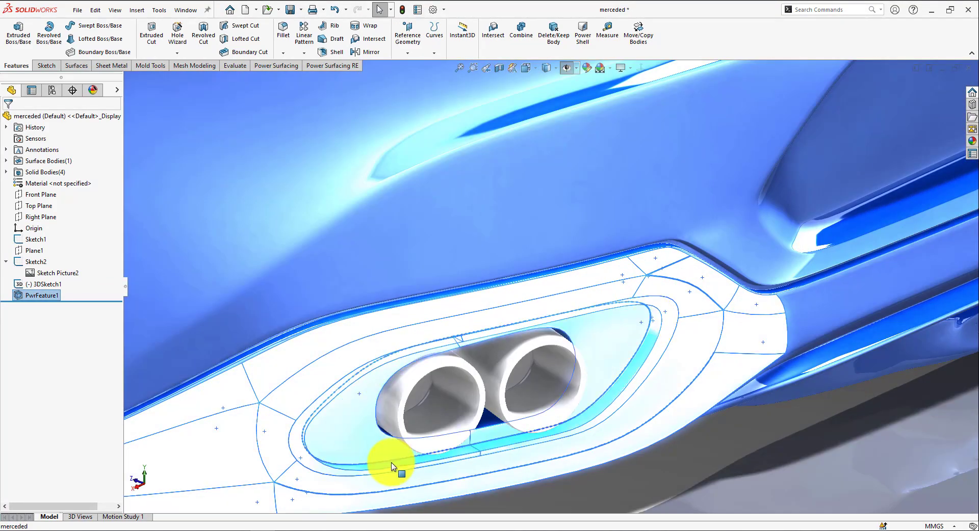
scroll(391, 467, "up", 2)
middle_click_drag(765, 388, 587, 331)
middle_click_drag(880, 346, 688, 222)
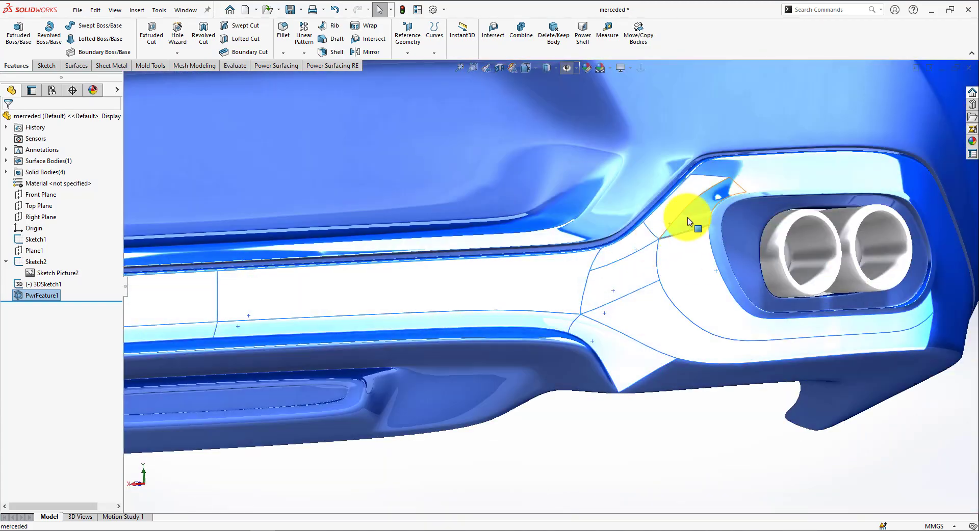
Add the lower band faces between the exhausts and the outer faces of the bottom step to the selection.
middle_click_drag(775, 248, 518, 127)
scroll(523, 306, "up", 5)
scroll(434, 306, "down", 4)
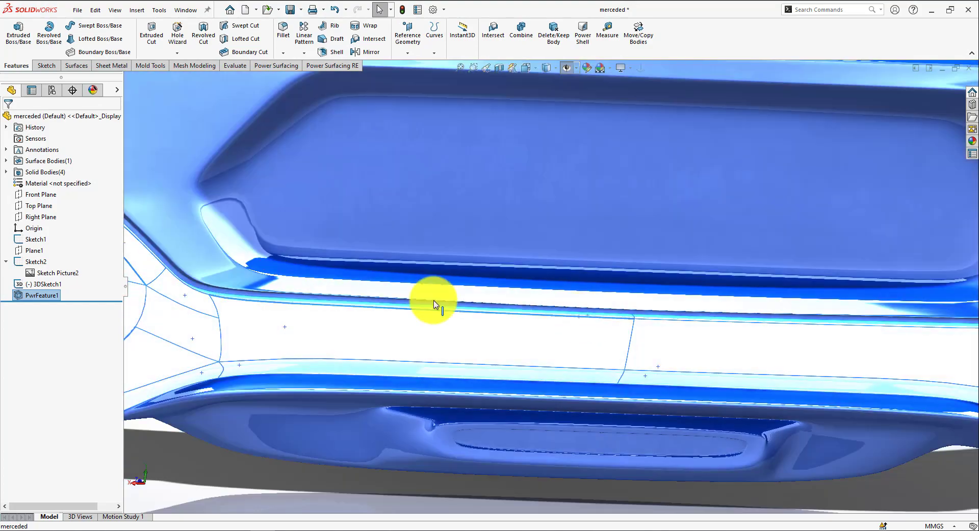
scroll(435, 306, "up", 4)
scroll(291, 266, "down", 4)
scroll(568, 339, "up", 5)
scroll(580, 348, "down", 2)
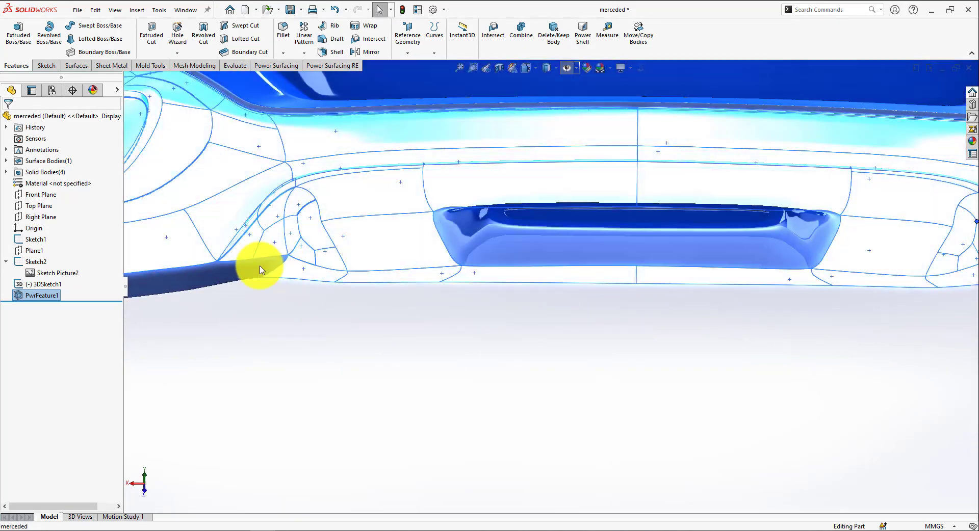
Add the faces around and inside the bottom centre recess to the selection.
middle_click_drag(260, 266, 587, 250)
scroll(262, 407, "up", 3)
scroll(587, 250, "up", 3)
scroll(607, 362, "down", 5)
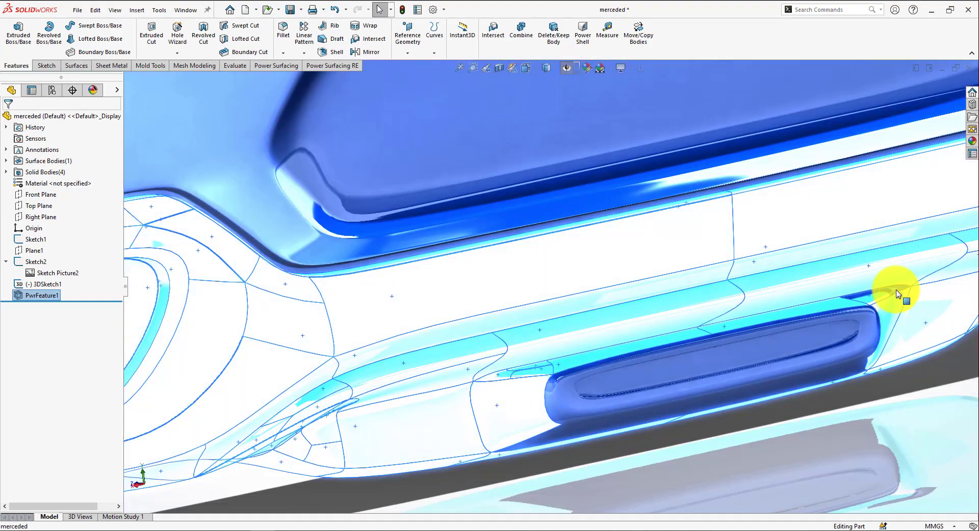
middle_click_drag(896, 294, 864, 208)
scroll(245, 247, "down", 4)
scroll(454, 282, "up", 5)
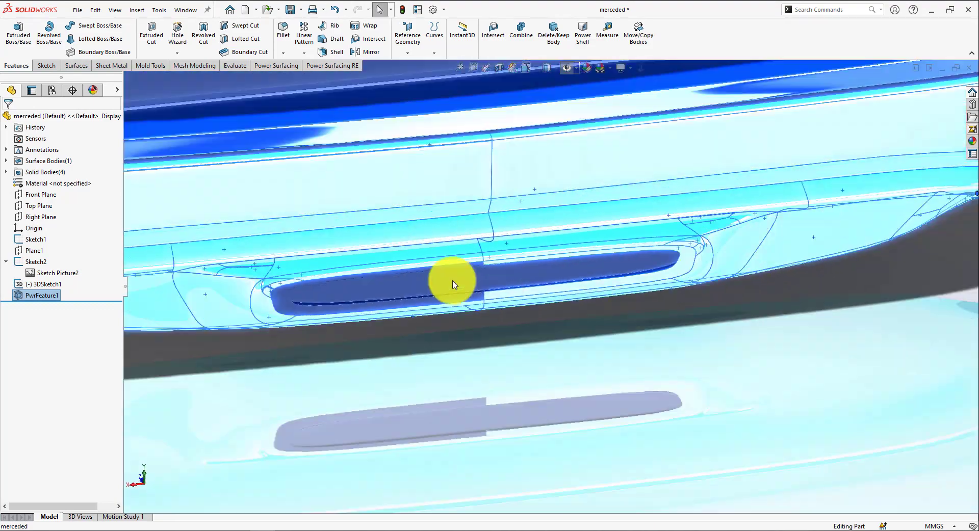
Open the appearance editor for the selected lower bumper faces.
middle_click_drag(459, 335, 490, 327)
left_click(972, 141)
left_click(828, 99)
right_click(612, 220)
left_click(653, 190)
left_click(658, 214)
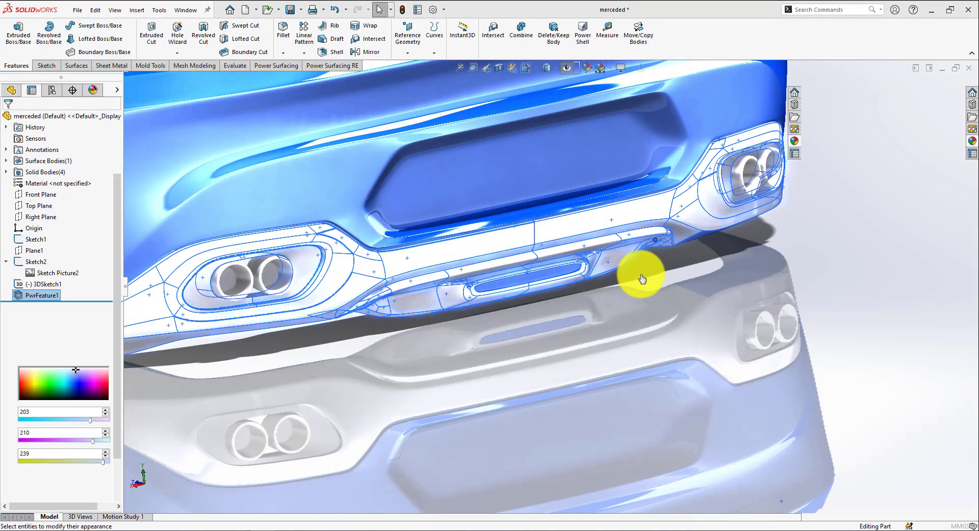
Browse the plastic appearances, including textured PW-MT11000, and apply a dark plastic to the selected lower bumper faces.
left_click(821, 110)
left_click(859, 154)
left_click(842, 273)
scroll(496, 382, "up", 3)
left_click(898, 294)
scroll(352, 290, "down", 6)
left_click(844, 280)
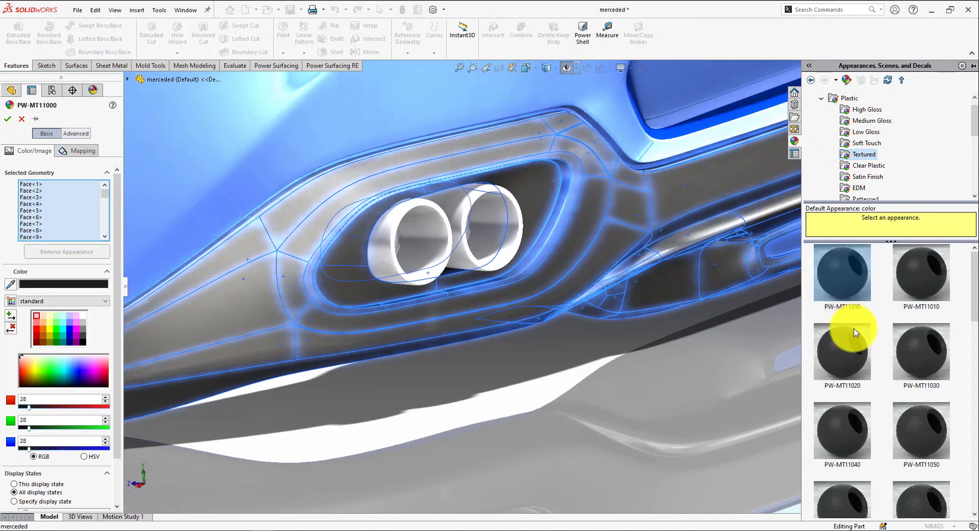
left_click(841, 428)
scroll(525, 280, "up", 2)
left_click(8, 119)
Apply a red high gloss plastic appearance to the main bumper body.
scroll(532, 286, "up", 5)
middle_click_drag(572, 245, 556, 268)
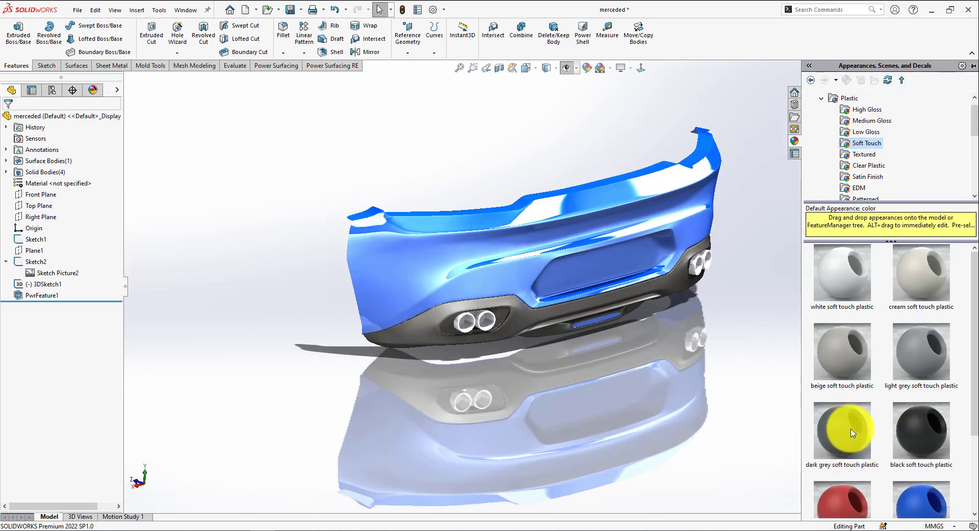
left_click_drag(853, 432, 630, 220)
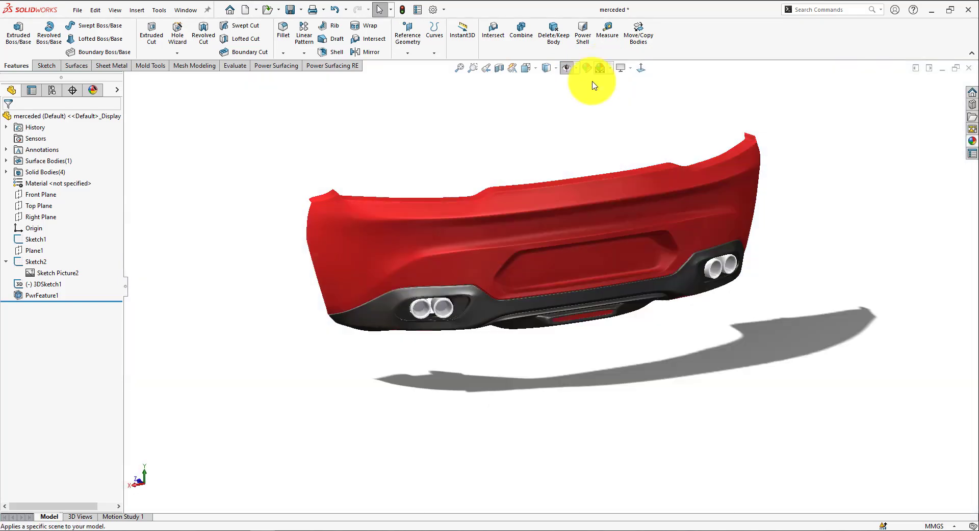
middle_click_drag(585, 22, 505, 172)
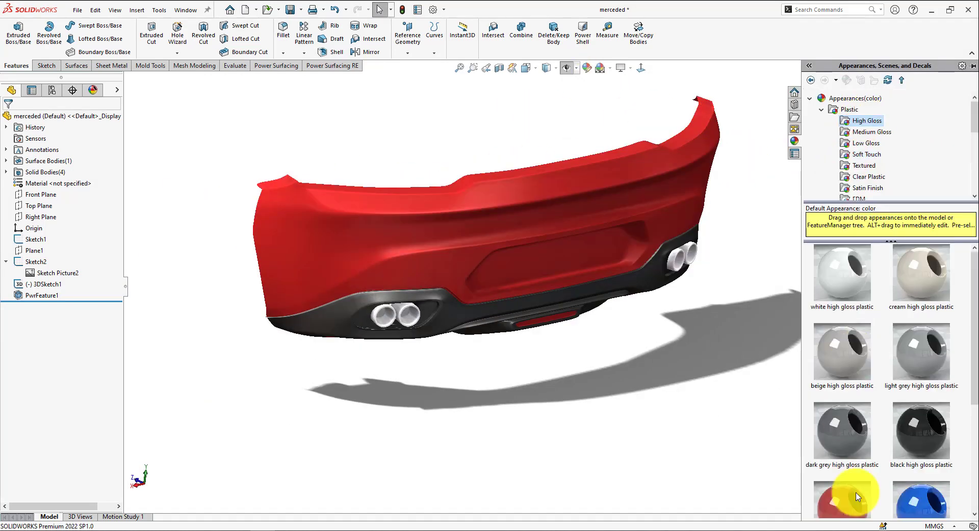
left_click_drag(857, 497, 561, 229)
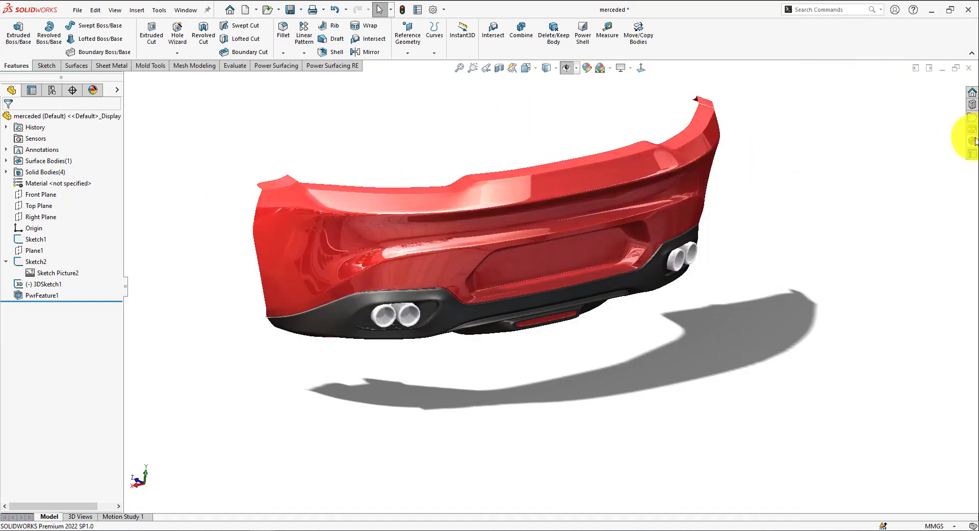
Apply the satin finish stainless steel appearance to the exhaust tips on both sides.
left_click(972, 141)
left_click(854, 109)
left_click_drag(837, 345, 854, 211)
left_click(972, 141)
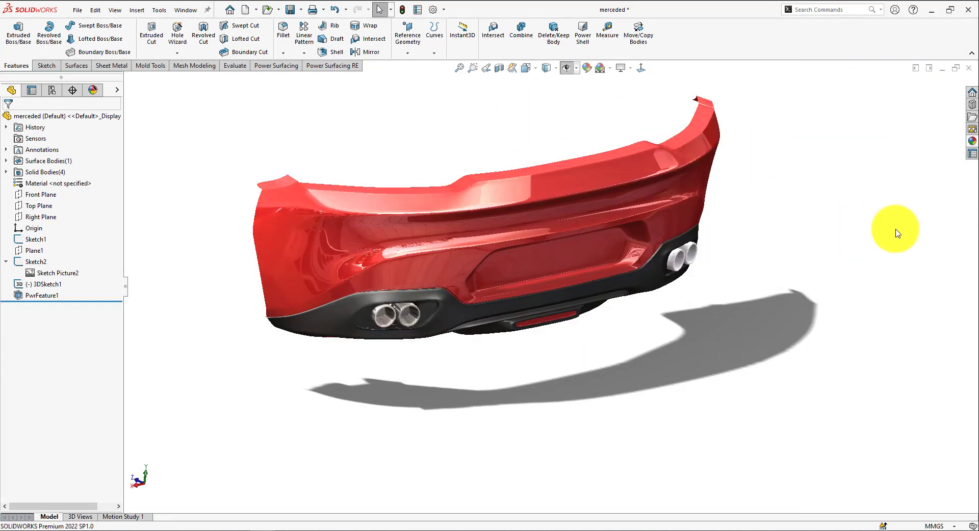
left_click_drag(897, 233, 416, 320)
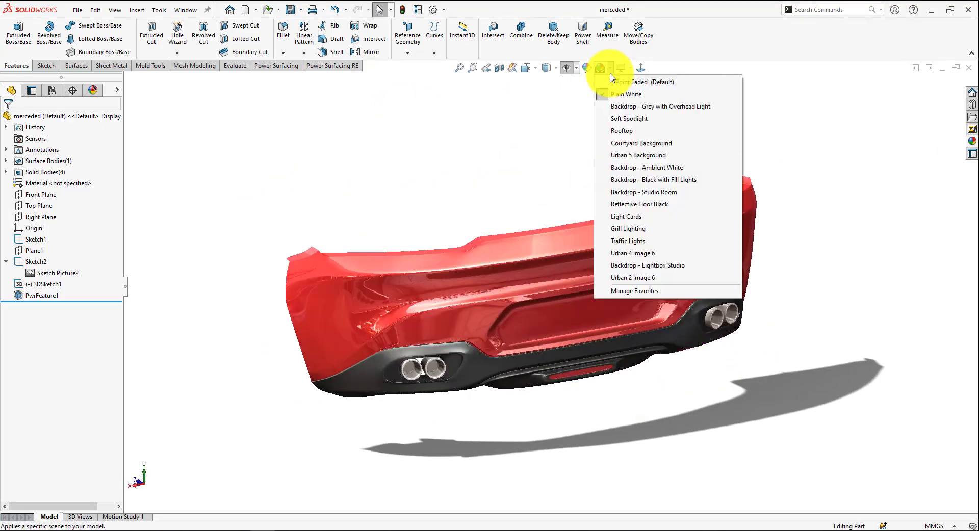
Switch the scene to 3 Point Faded and select the trim groove faces for a Medium Gloss plastic appearance.
left_click(628, 82)
middle_click_drag(607, 199, 541, 245)
scroll(458, 387, "down", 7)
middle_click_drag(459, 394, 372, 286)
left_click(372, 285)
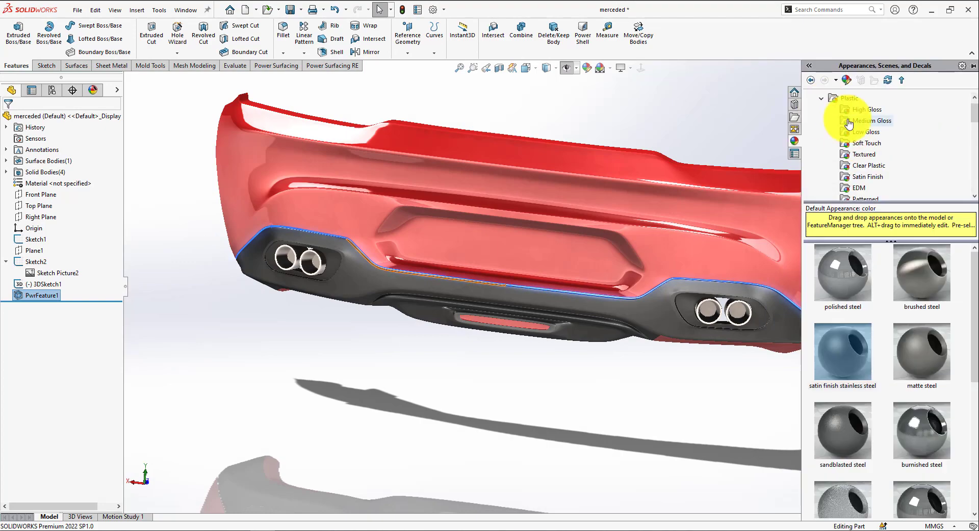
left_click(848, 121)
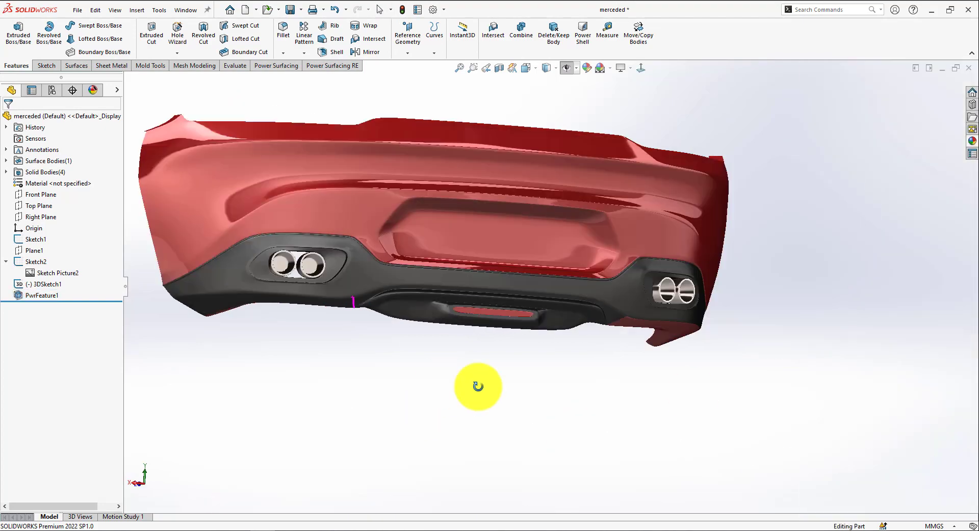
Switch the scene back to Plain White and review the coloured bumper from several angles.
middle_click_drag(478, 385, 463, 193)
left_click(599, 68)
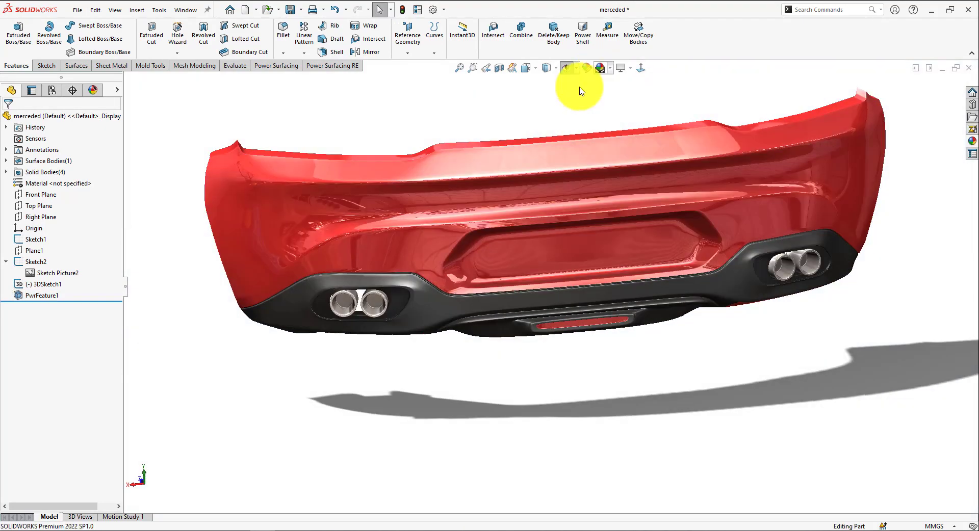
middle_click_drag(581, 91, 556, 175)
middle_click_drag(615, 184, 691, 382)
middle_click_drag(672, 468, 425, 276)
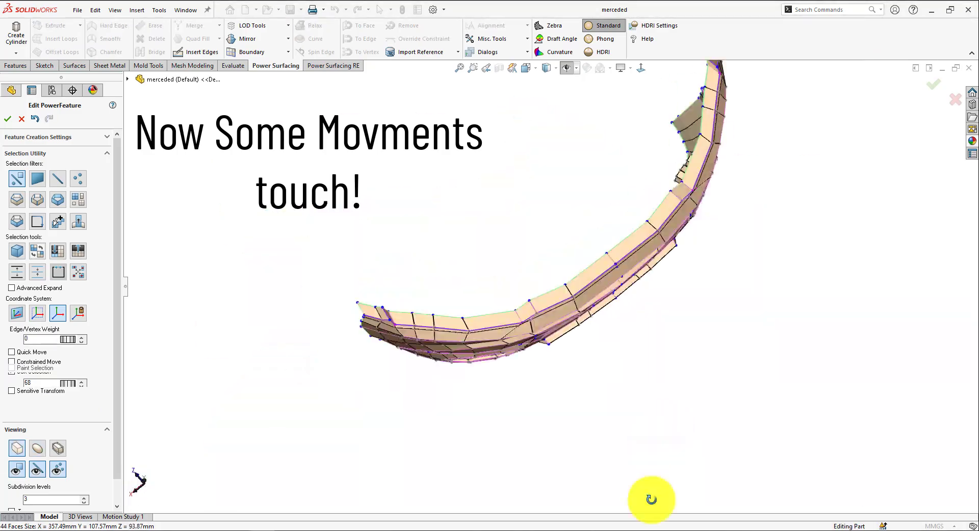
Examine the control mesh around the exhausts and along the lower band from several angles.
middle_click_drag(649, 498, 560, 330)
scroll(542, 309, "down", 4)
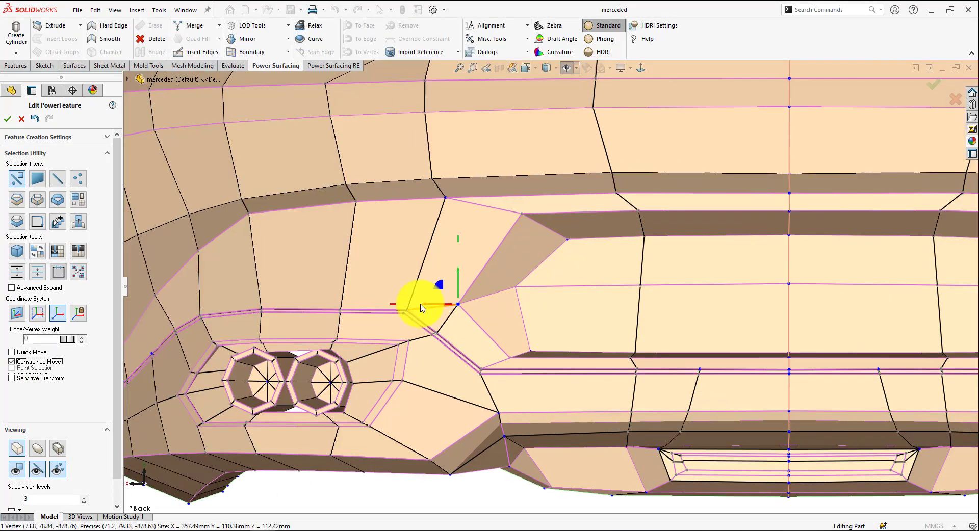
middle_click_drag(415, 306, 670, 319)
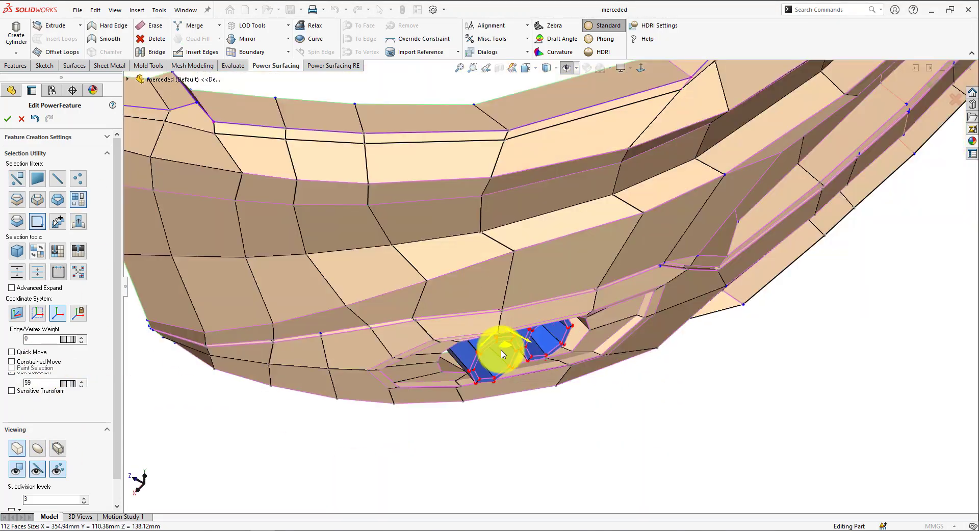
middle_click_drag(503, 346, 550, 420)
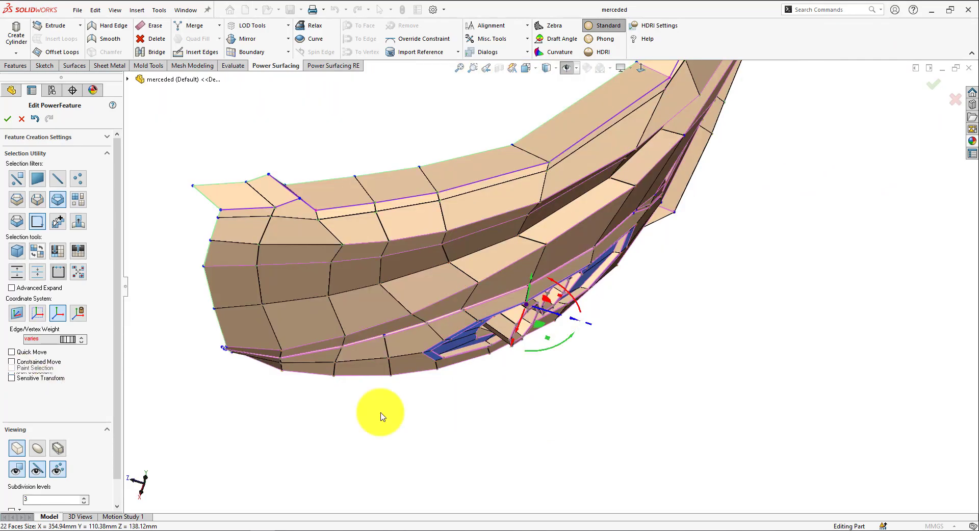
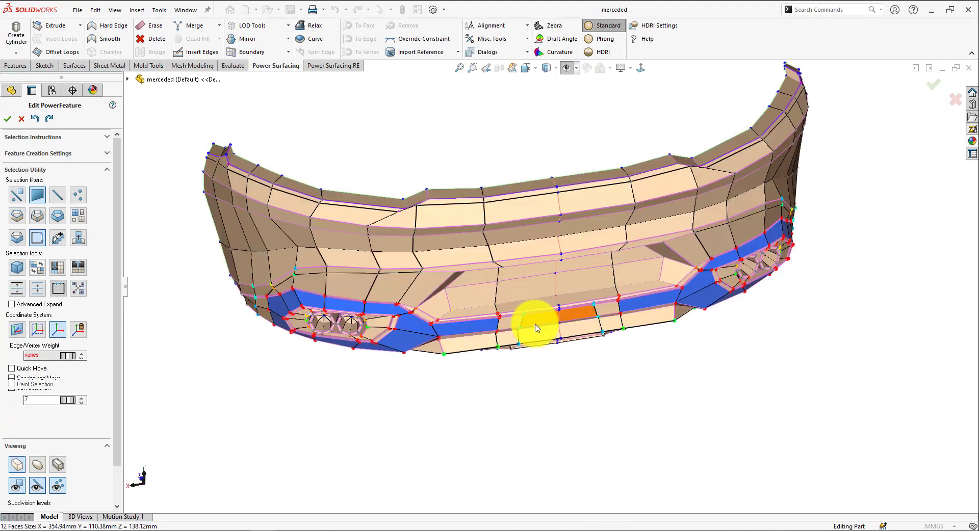
middle_click_drag(506, 410, 470, 414)
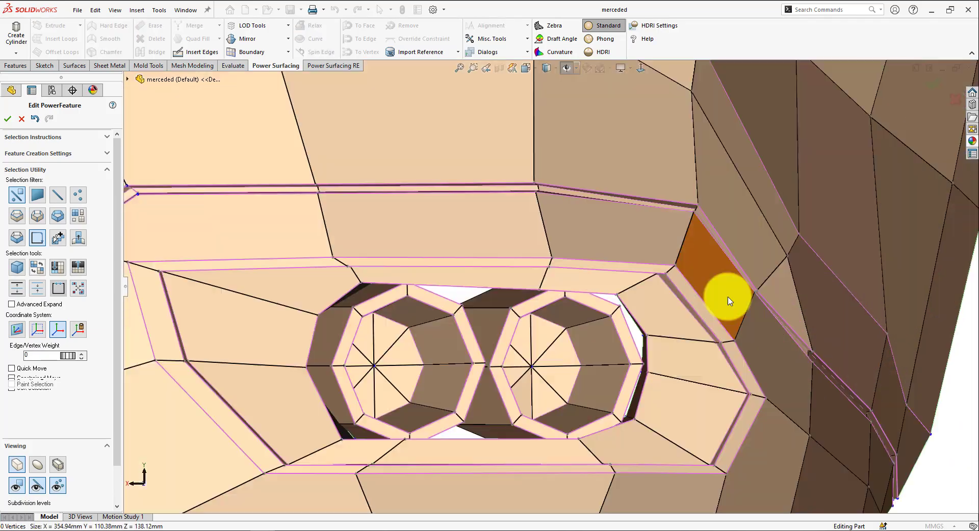
scroll(748, 264, "up", 12)
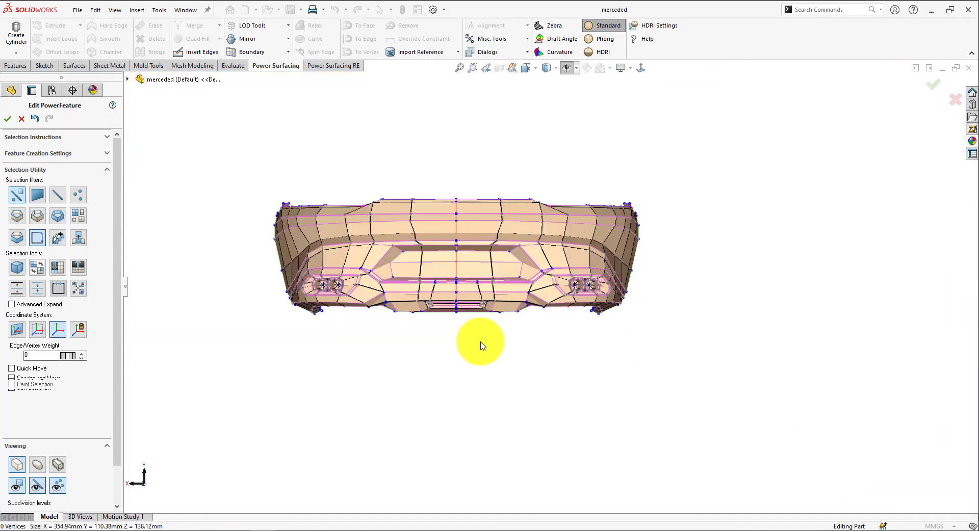
Adjust the edge and corner vertices at the bumper's outer end near the trim groove.
scroll(566, 396, "down", 5)
middle_click_drag(441, 450, 507, 403)
left_click(430, 295)
left_click(507, 403)
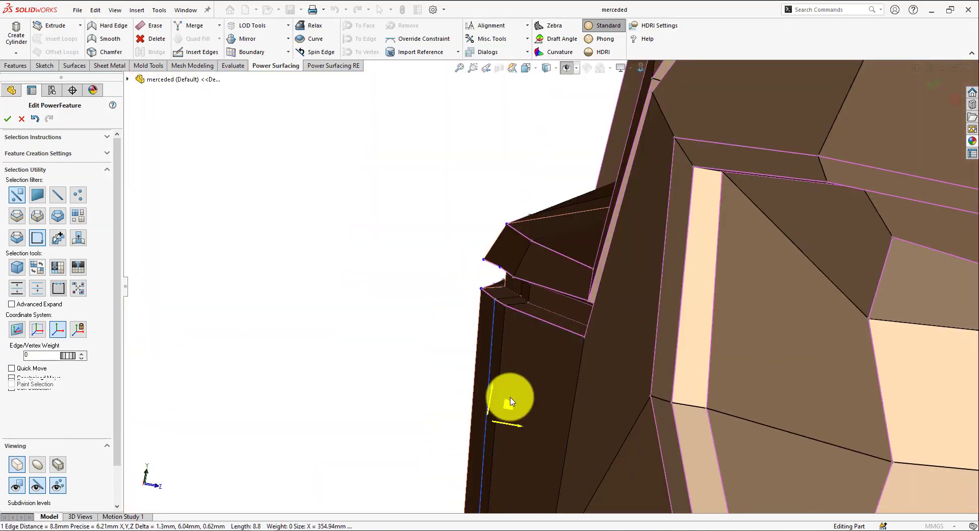
left_click(499, 268)
middle_click_drag(523, 260, 479, 278)
scroll(479, 278, "down", 4)
left_click(485, 297)
middle_click_drag(564, 291, 444, 205)
left_click(493, 297)
Check the smoothed surface around the bumper corner and shift the selected control mesh element slightly.
scroll(443, 205, "up", 8)
scroll(452, 411, "down", 6)
key("Tab")
middle_click_drag(616, 479, 571, 307)
key("Tab")
left_click_drag(571, 308, 555, 305)
middle_click_drag(555, 306, 459, 296)
Insert a row of edges along the band between the trim groove and the exhaust recess.
right_click(612, 265)
left_click(703, 288)
scroll(555, 286, "up", 7)
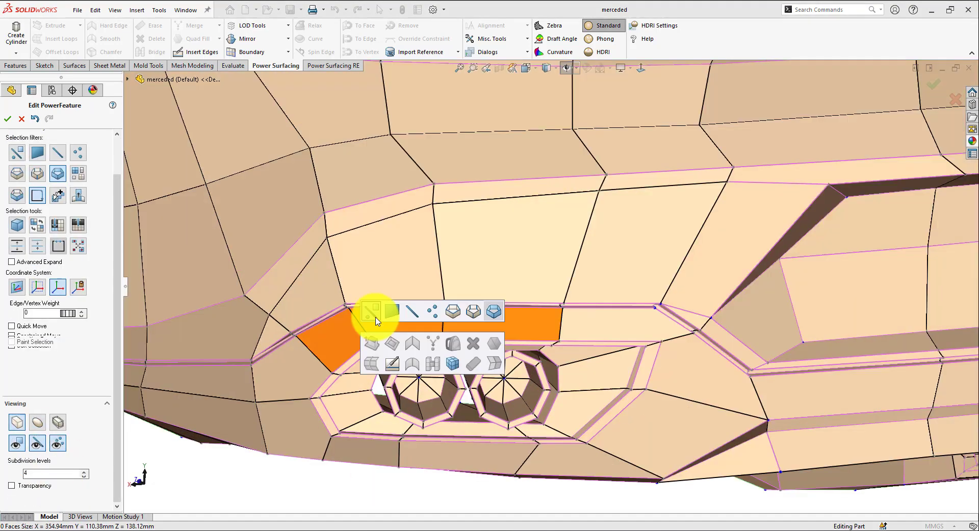
left_click(372, 319)
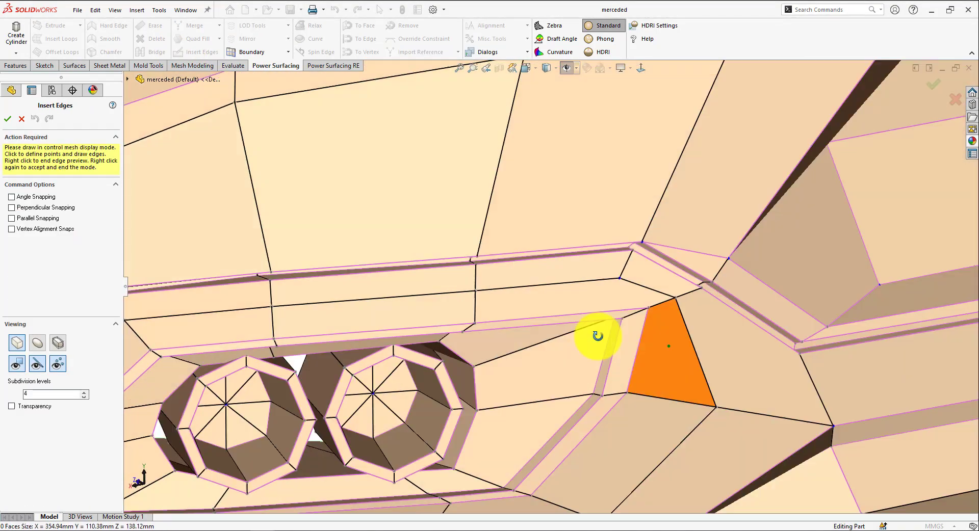
right_click(754, 280)
scroll(470, 349, "up", 6)
key("Tab")
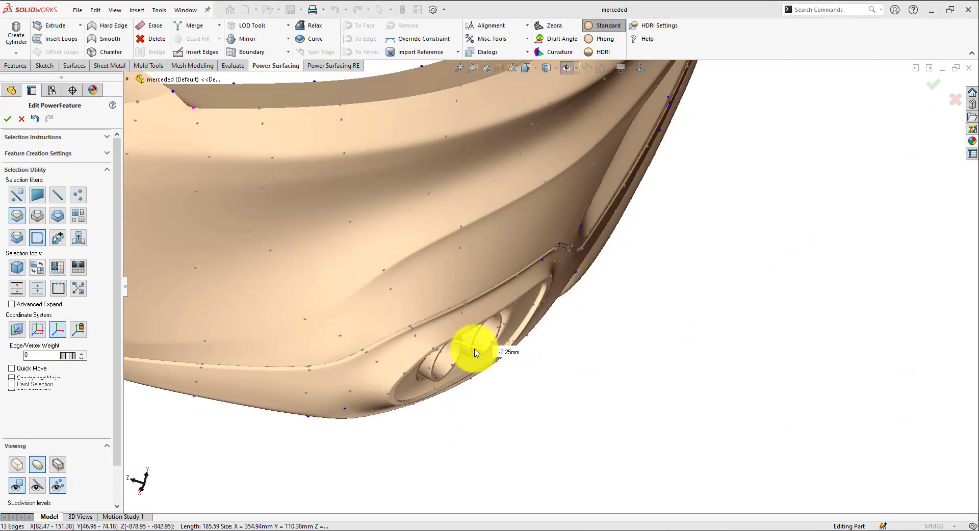
Shift the inserted edge loop above the exhaust recess and adjust a vertex on the bumper's side above the trim line.
middle_click_drag(470, 350, 687, 362)
scroll(438, 311, "down", 3)
middle_click_drag(438, 311, 420, 432)
left_click(426, 326)
scroll(315, 322, "up", 4)
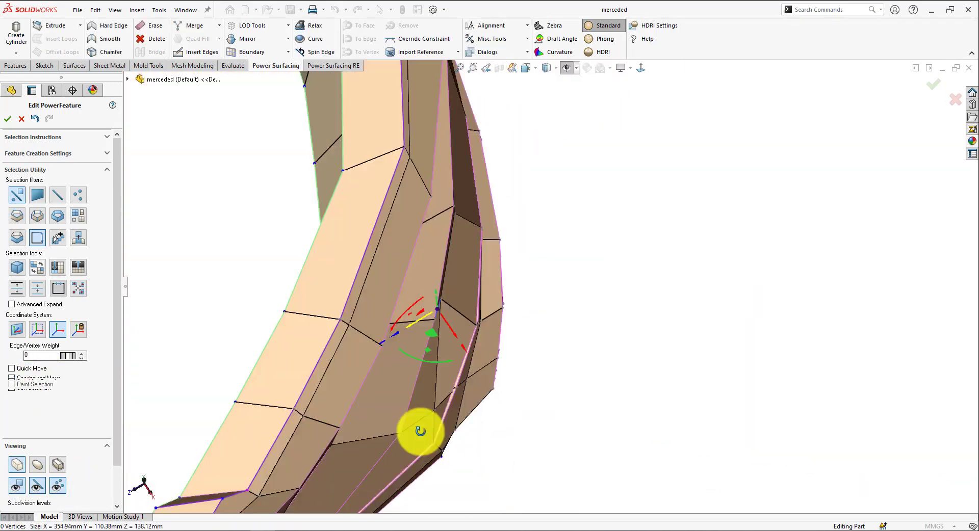
middle_click_drag(502, 297, 531, 255)
key("Escape")
Select the two crease edges on the bumper's side for adjustment and accept the PowerFeature edit.
scroll(544, 286, "up", 5)
scroll(180, 374, "down", 5)
scroll(179, 375, "up", 2)
left_click(435, 259)
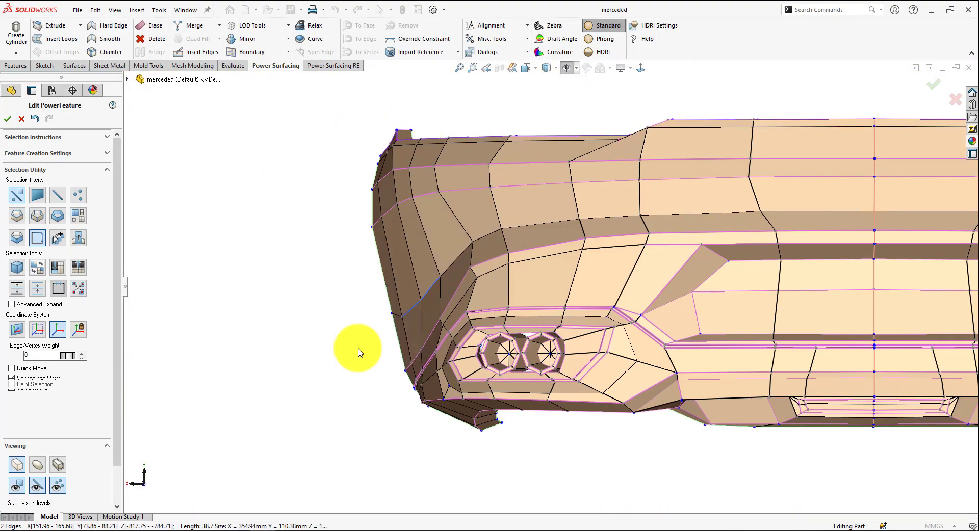
scroll(752, 378, "down", 5)
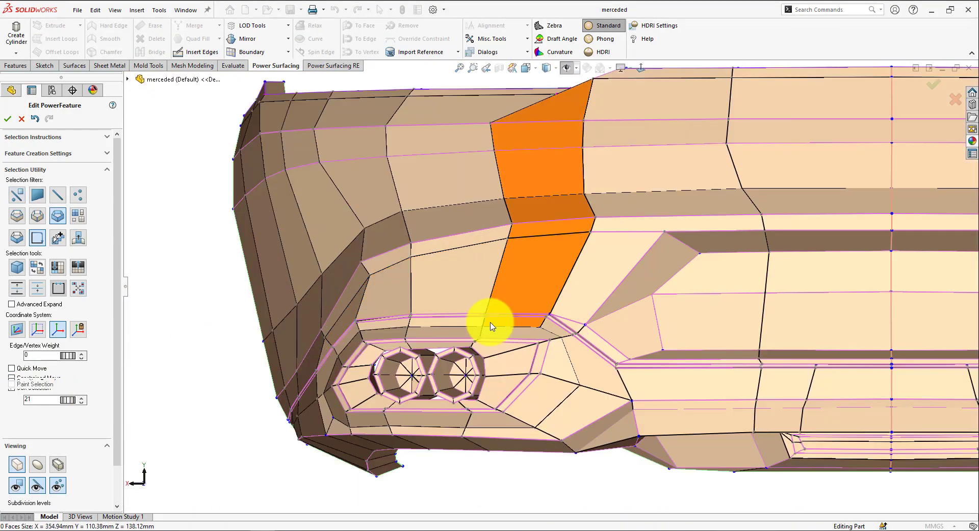
key("Return")
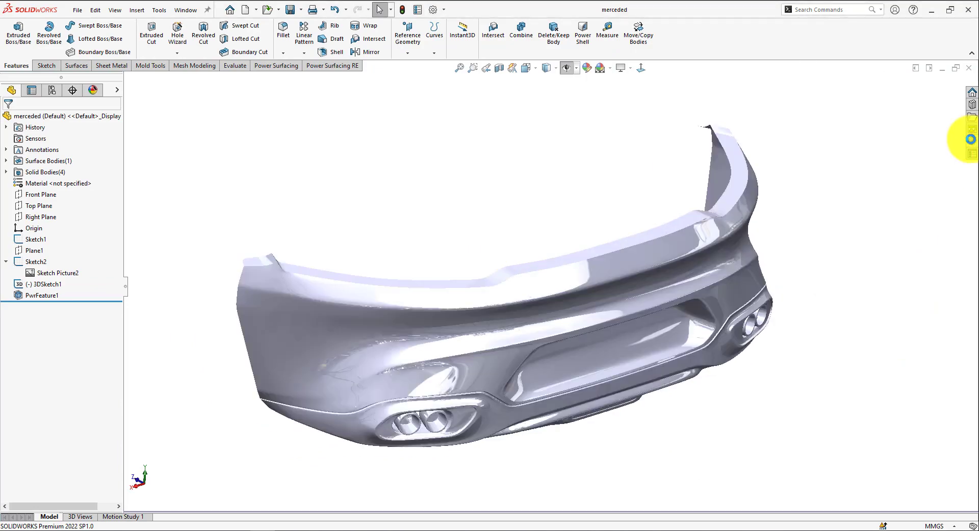
Apply a dark plastic appearance to the bumper body and select its lower band faces around the exhausts.
left_click(971, 138)
left_click_drag(852, 284, 507, 427)
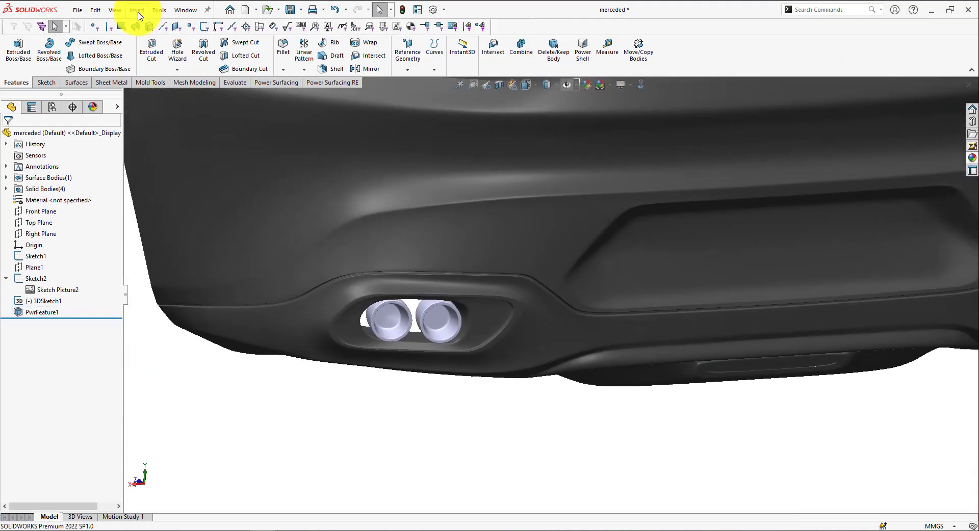
middle_click_drag(585, 334, 358, 293)
scroll(393, 355, "up", 5)
scroll(359, 294, "up", 5)
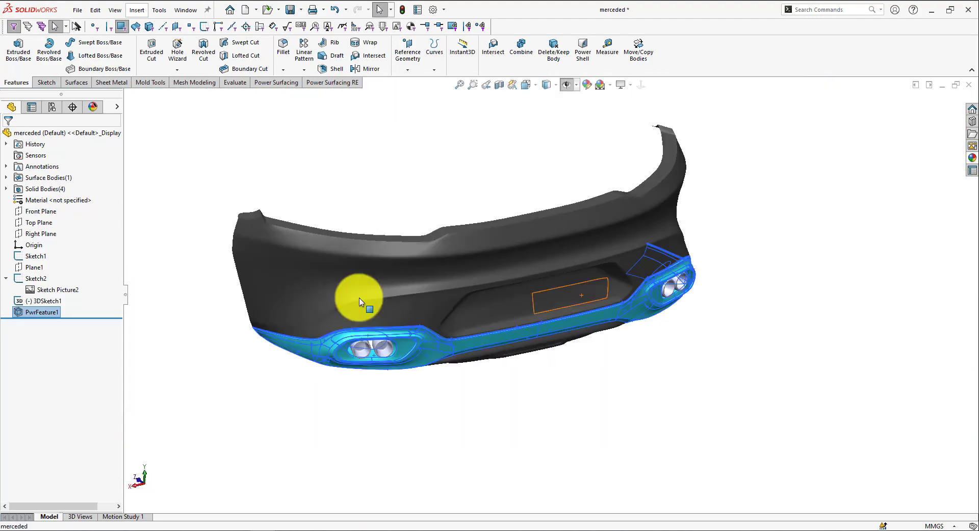
key("Escape")
Turn on RealView graphics and review the reflections on the bumper from several angles.
left_click(625, 86)
left_click(627, 99)
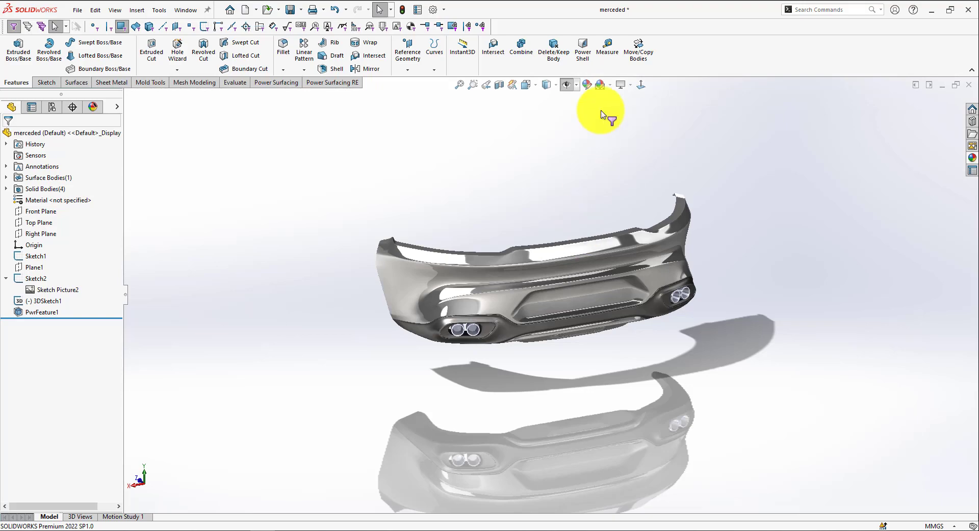
middle_click_drag(602, 114, 595, 299)
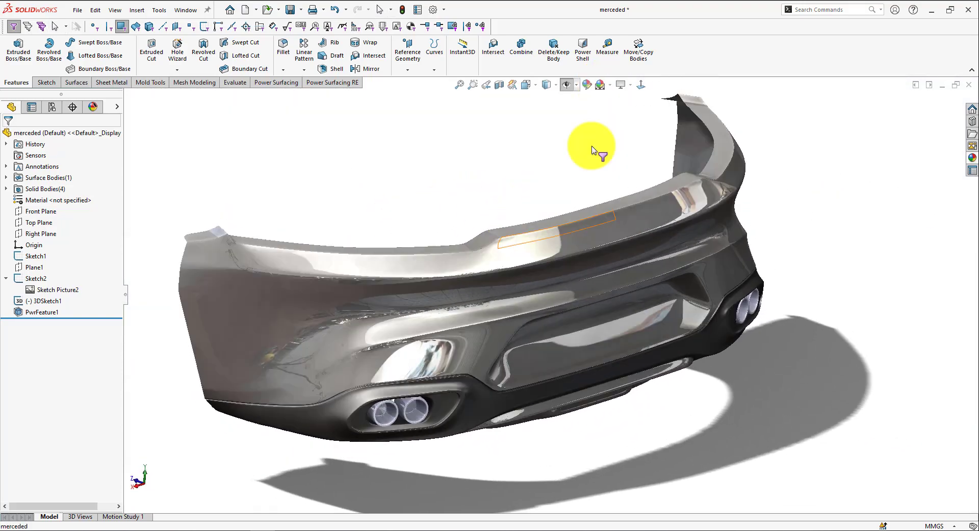
scroll(593, 150, "up", 1)
middle_click_drag(593, 150, 623, 319)
left_click(618, 383)
middle_click_drag(618, 383, 633, 444)
scroll(633, 444, "up", 1)
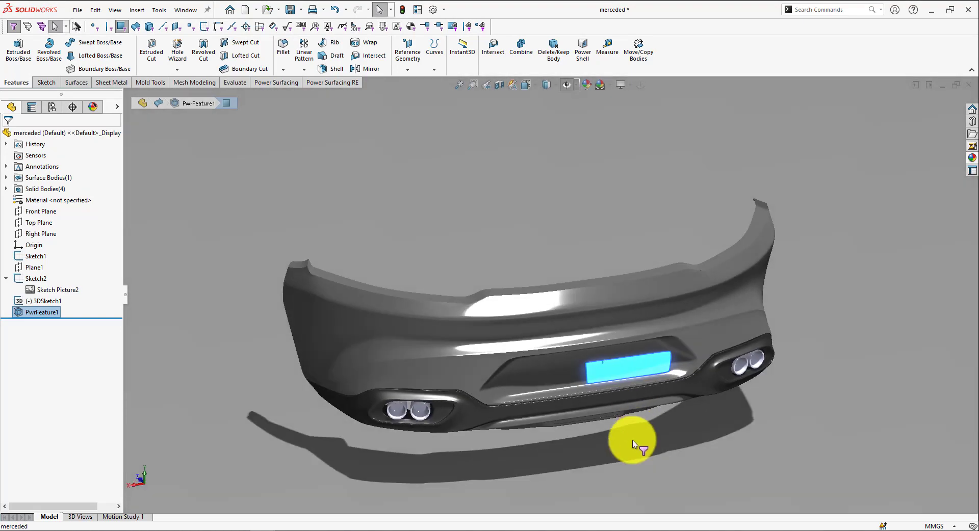
Cycle through the available scenes to compare the bumper under different backdrops and lighting.
left_click(603, 87)
left_click(602, 86)
left_click(602, 87)
left_click(602, 87)
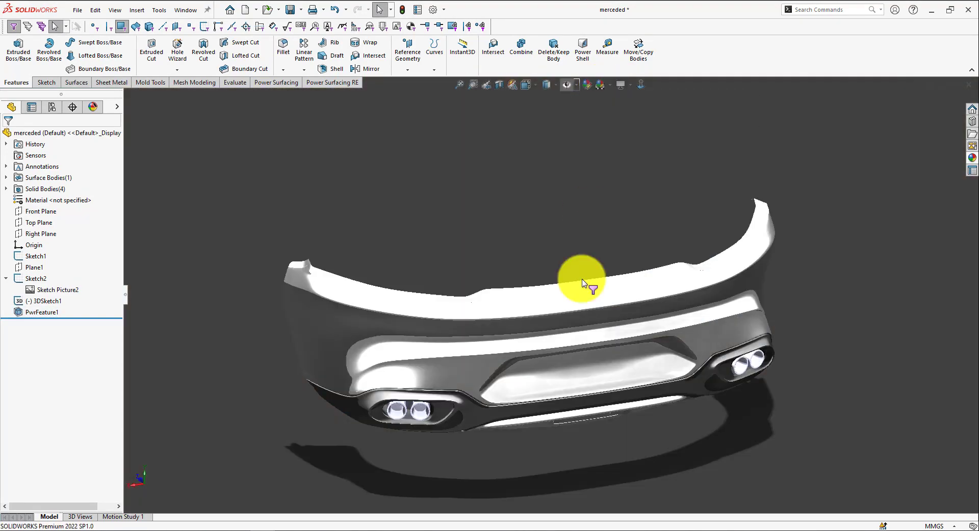
middle_click_drag(531, 258, 587, 308)
middle_click_drag(532, 327, 465, 302)
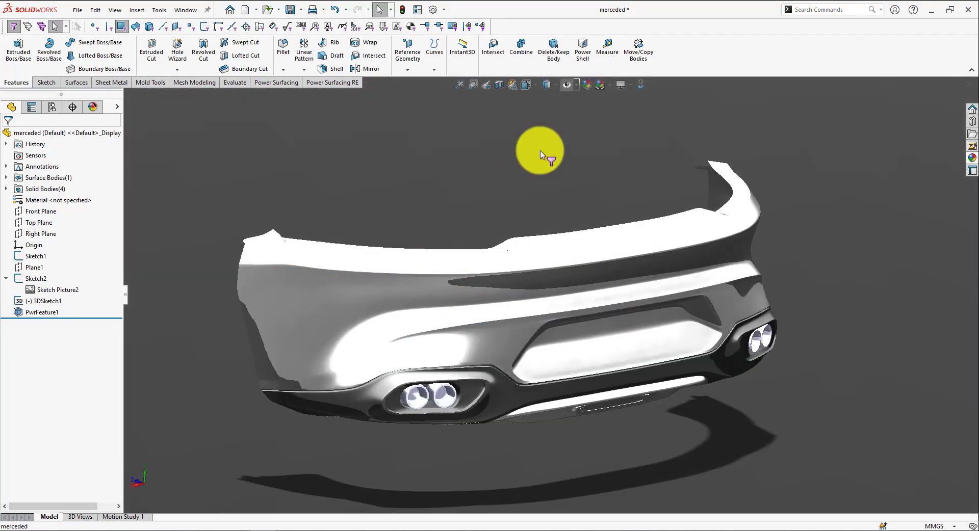
Try further scenes and return to a plain white backdrop for the bumper.
left_click(611, 87)
left_click(636, 147)
left_click(604, 85)
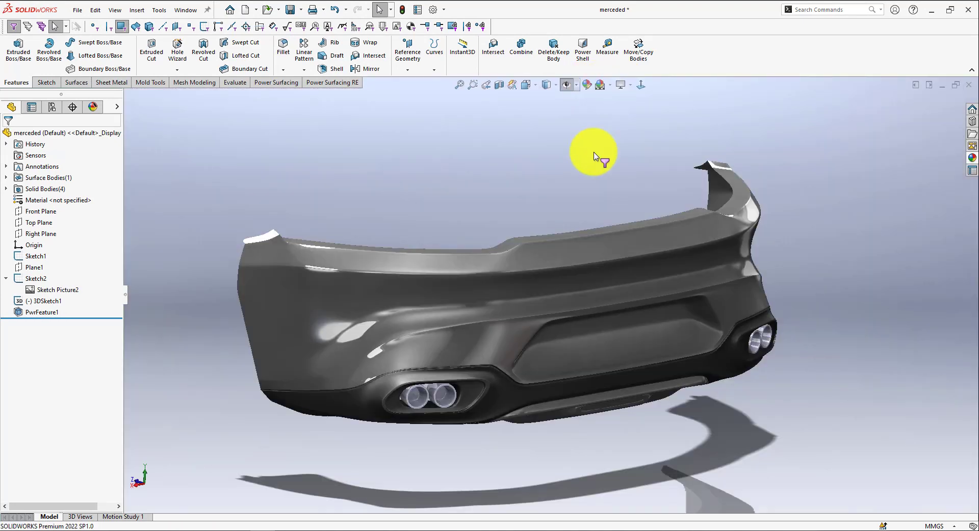
middle_click_drag(594, 332, 657, 352)
left_click(621, 85)
middle_click_drag(651, 396, 643, 356)
scroll(770, 322, "down", 3)
Try green high gloss plastic on the bumper body and settle on the blue polished ABS plastic appearance.
right_click(743, 267)
left_click(814, 238)
left_click(811, 287)
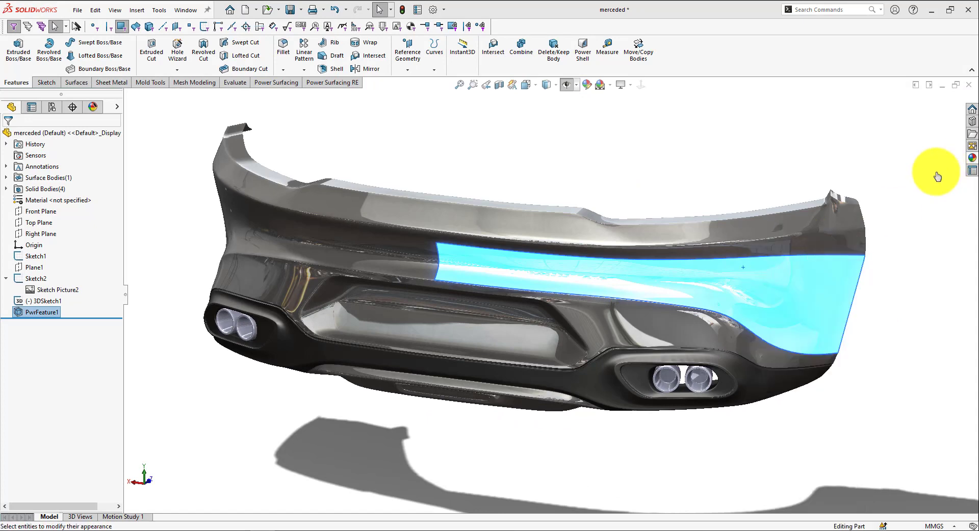
left_click(841, 285)
scroll(874, 361, "down", 1)
left_click(839, 385)
left_click(843, 449)
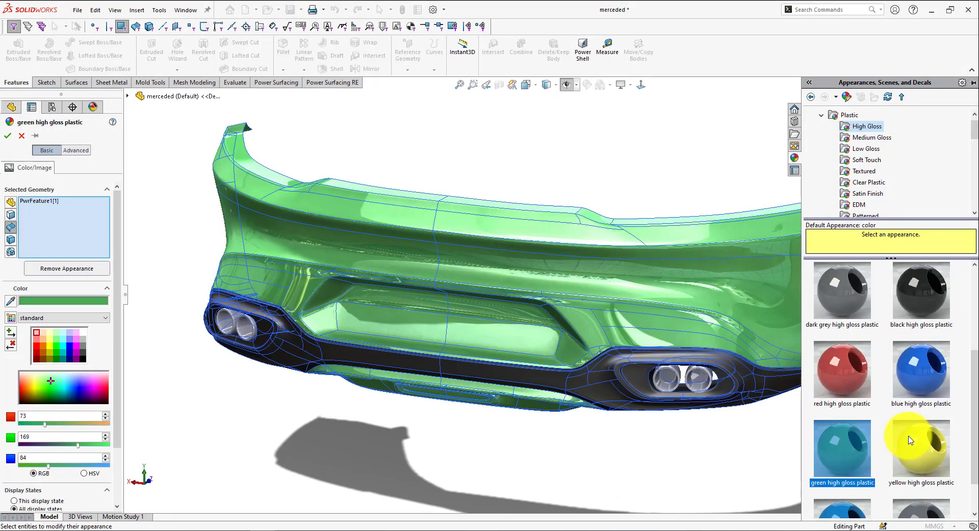
left_click(900, 390)
scroll(877, 388, "down", 1)
left_click(855, 475)
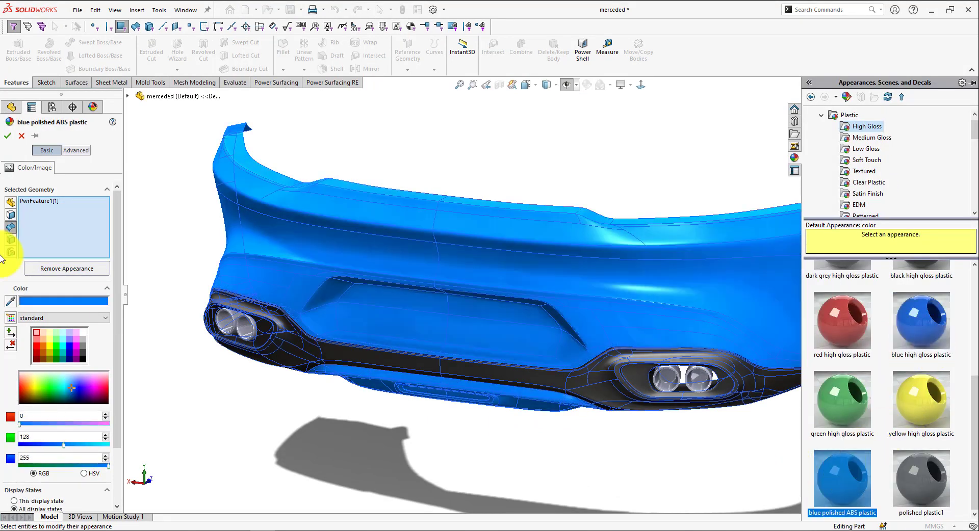
left_click(7, 135)
Apply a new appearance to the exhaust tips on both sides of the bumper.
middle_click_drag(328, 125, 472, 427)
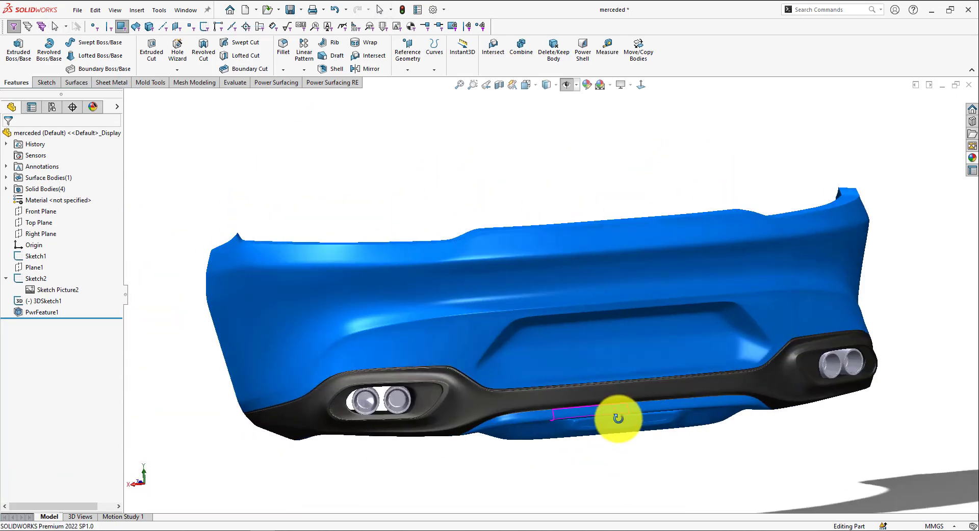
left_click(972, 158)
scroll(885, 364, "up", 3)
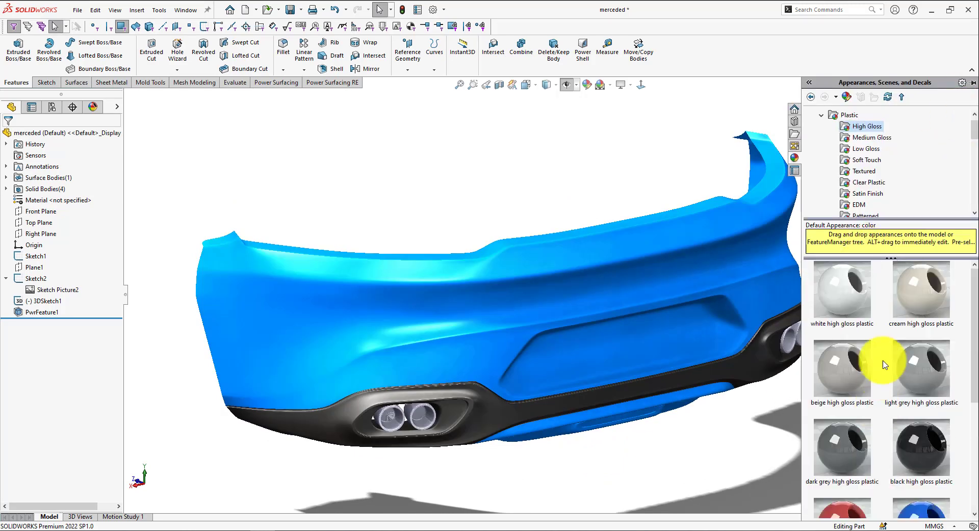
left_click_drag(858, 369, 645, 422)
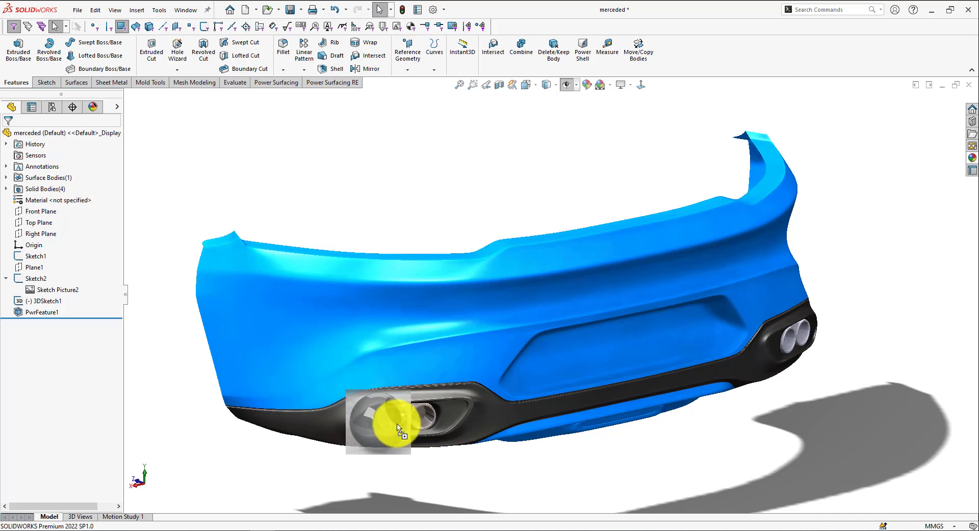
left_click(972, 158)
left_click_drag(857, 369, 773, 372)
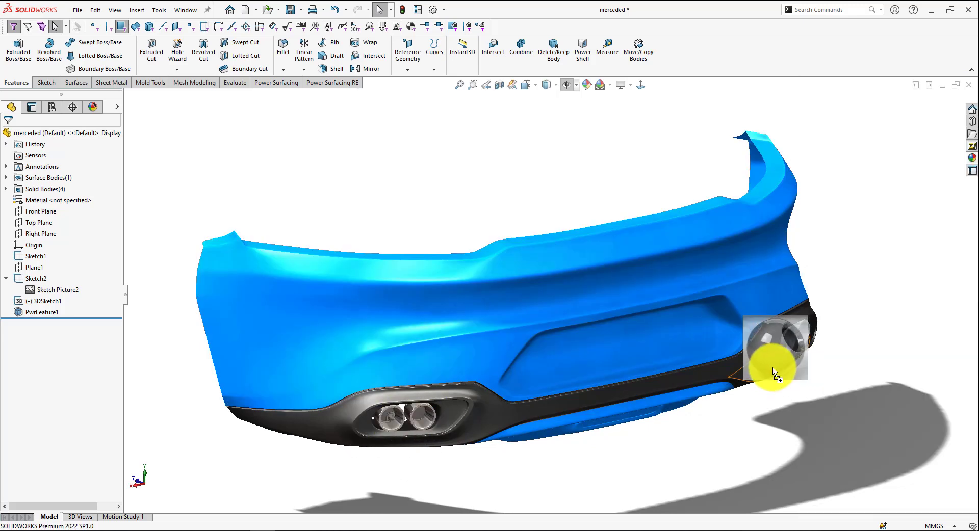
left_click(800, 338)
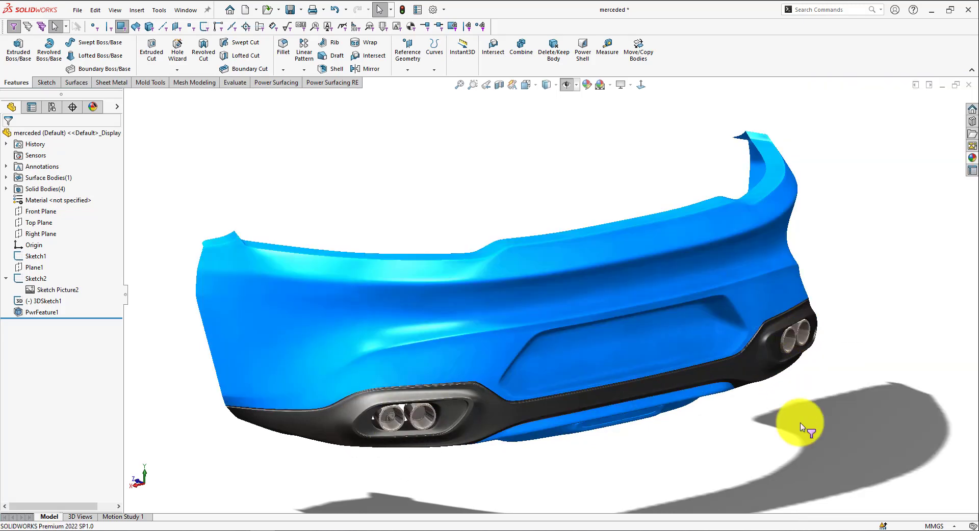
Review the blue bumper from several angles, including a straight-on rear view.
middle_click_drag(731, 430, 599, 226)
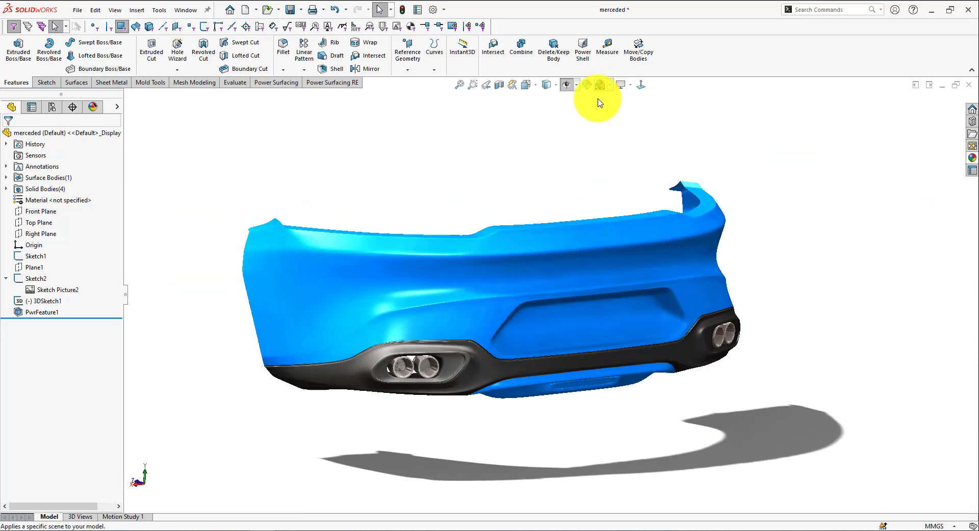
left_click(114, 10)
left_click(115, 10)
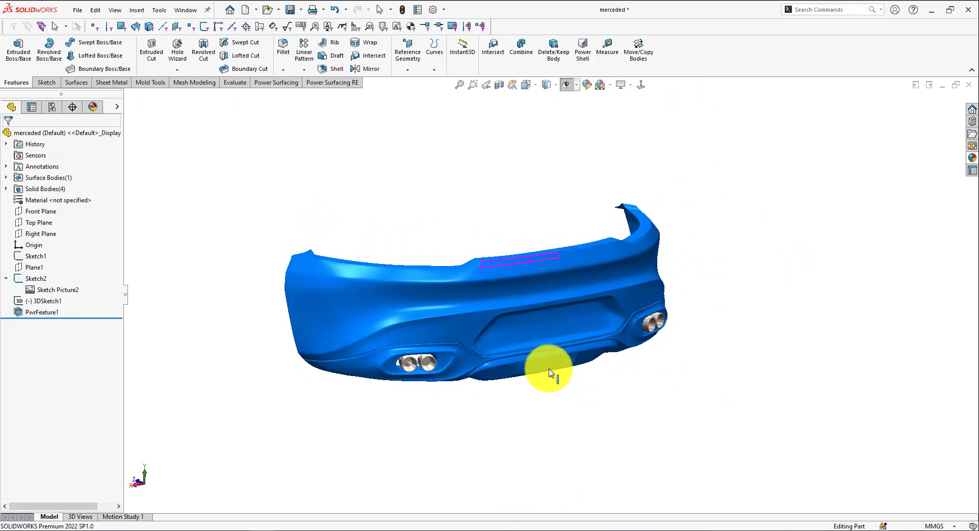
scroll(476, 327, "down", 5)
mouse_move(477, 327)
middle_mouse_down()
mouse_move(474, 310)
mouse_move(437, 287)
mouse_move(481, 308)
mouse_move(516, 304)
mouse_move(433, 296)
mouse_move(387, 306)
mouse_move(477, 293)
middle_mouse_up()
scroll(479, 323, "up", 3)
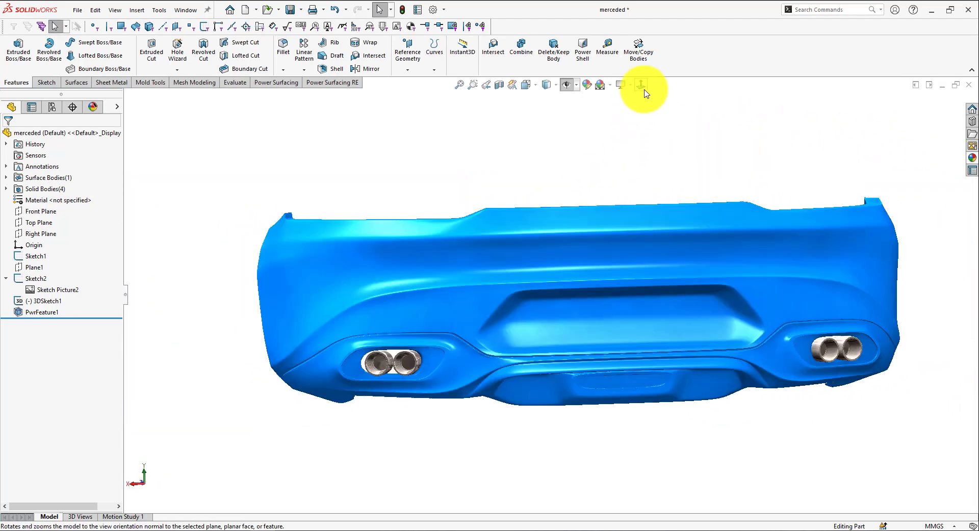
left_click(644, 90)
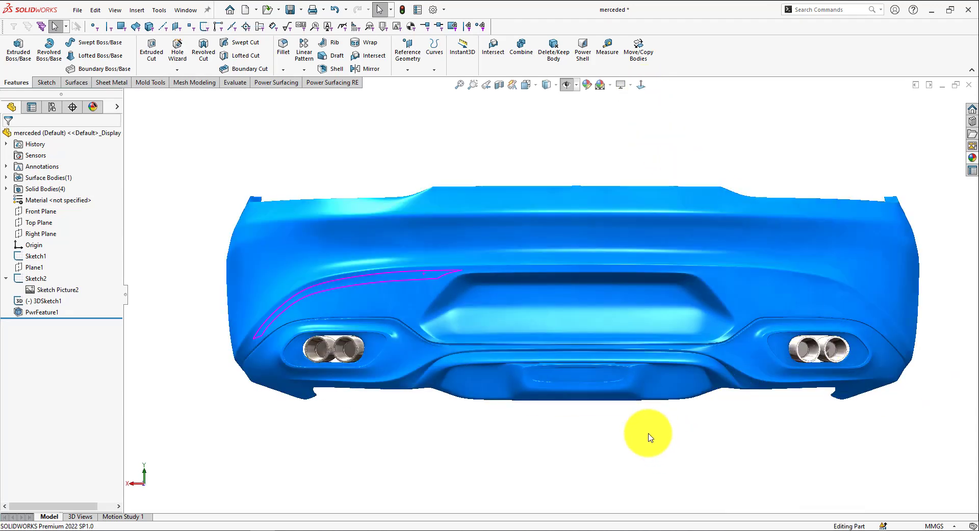
middle_click_drag(645, 433, 724, 443)
Try high gloss and textured plastic appearances, including PW-MT11000 and PW-MT11245, on the bumper body.
left_click(972, 158)
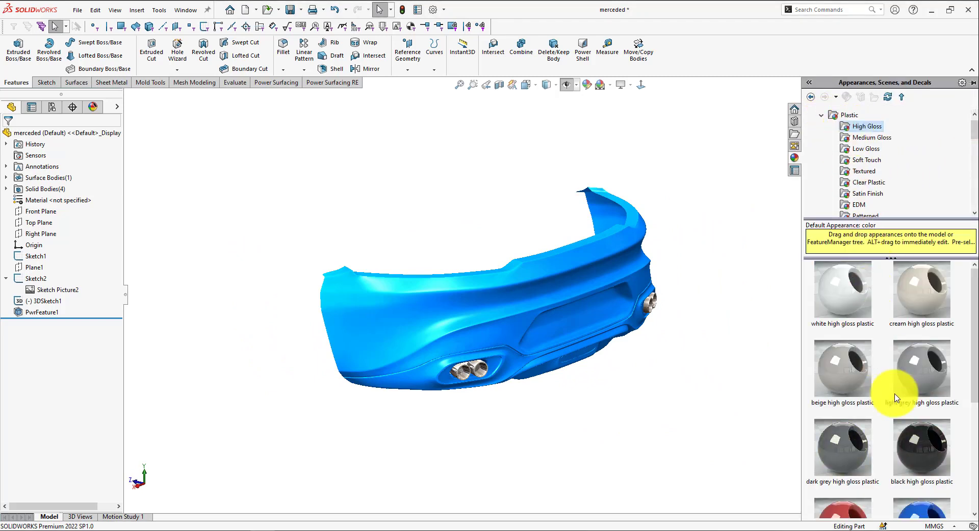
left_click_drag(895, 397, 583, 306)
left_click(583, 306)
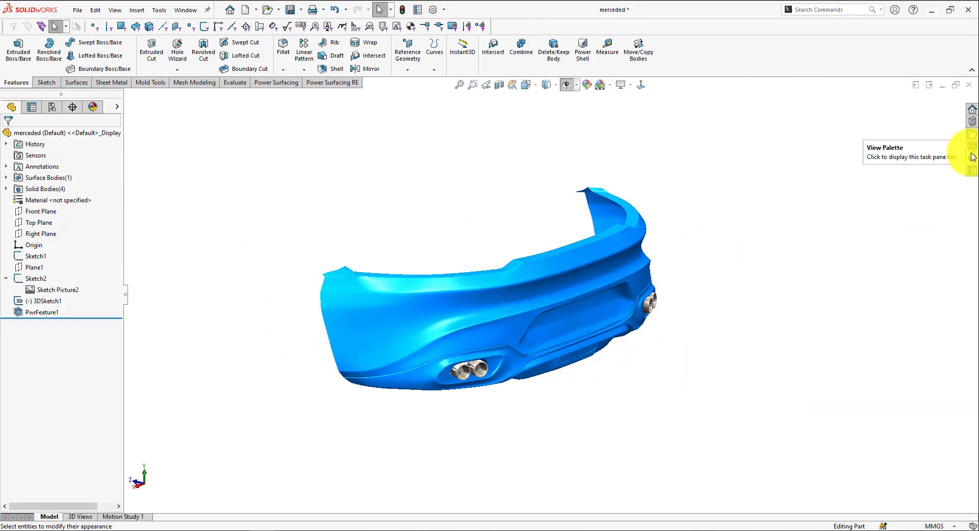
left_click(973, 158)
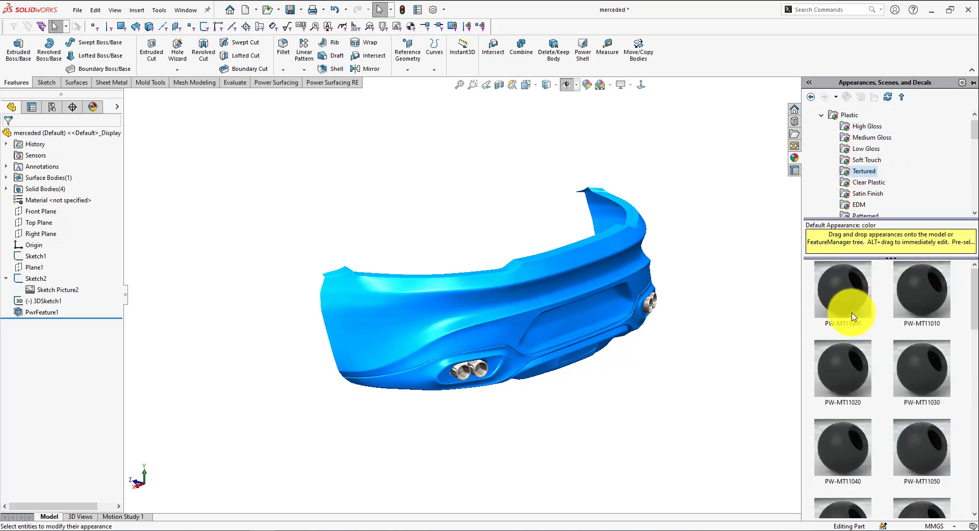
left_click_drag(852, 316, 573, 328)
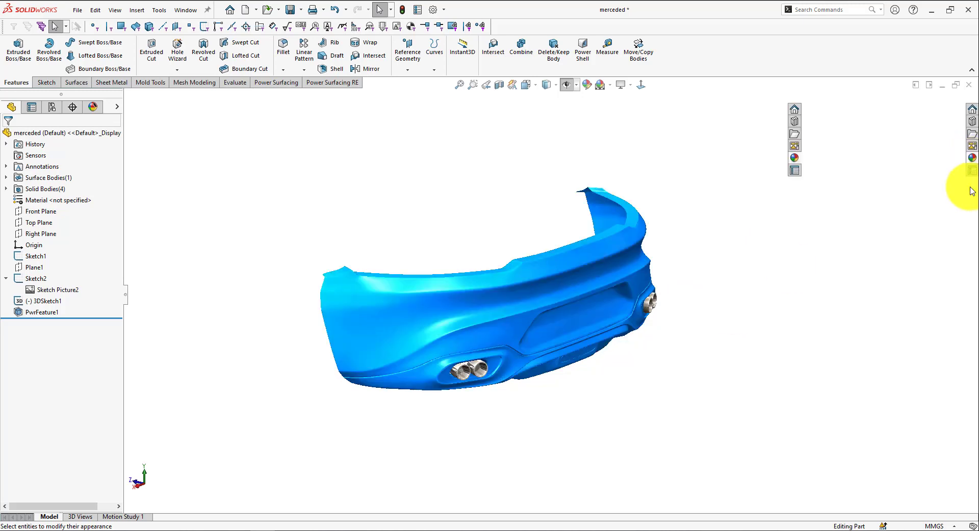
left_click(972, 158)
left_click_drag(823, 479, 598, 305)
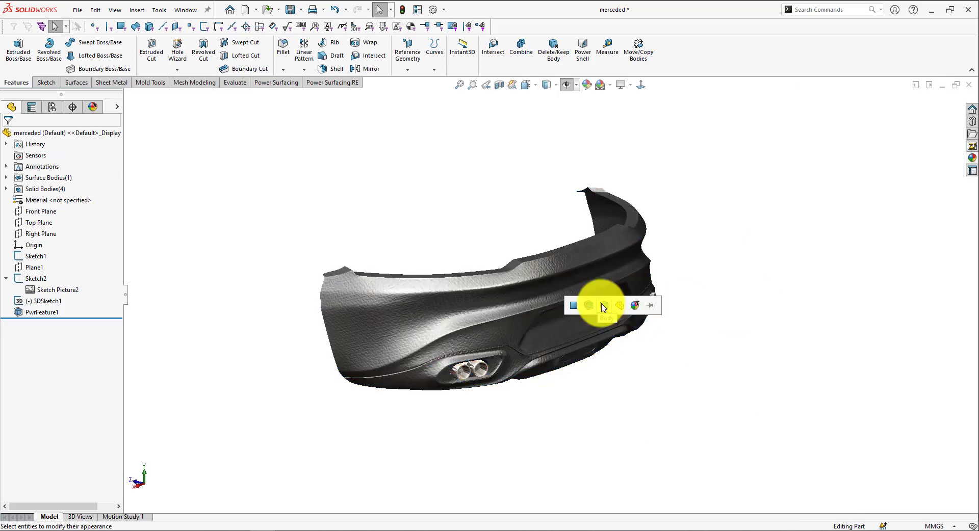
left_click(972, 158)
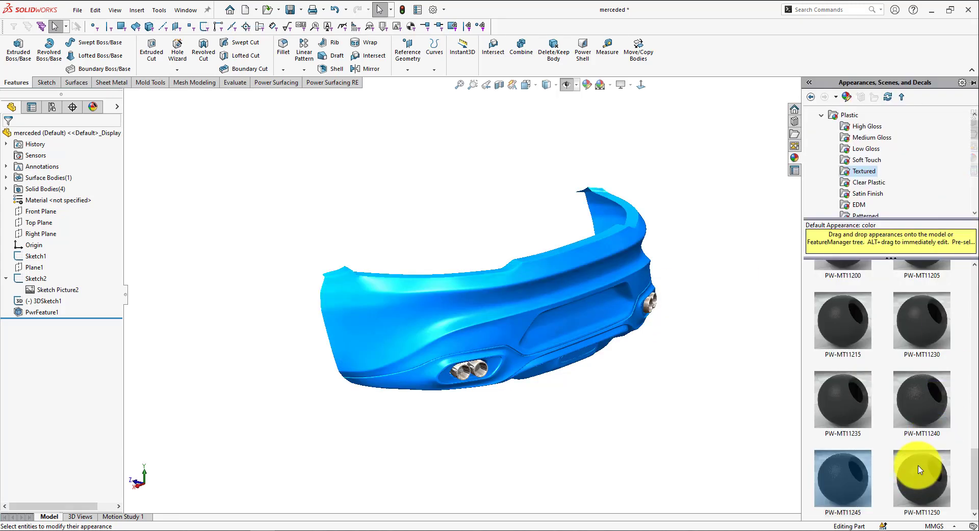
left_click_drag(775, 369, 619, 319)
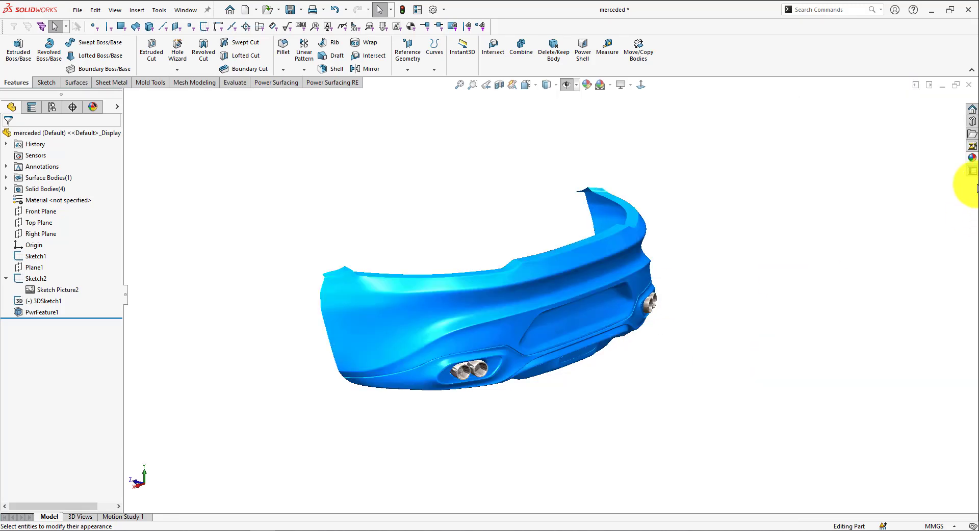
left_click(973, 158)
left_click_drag(823, 459, 566, 328)
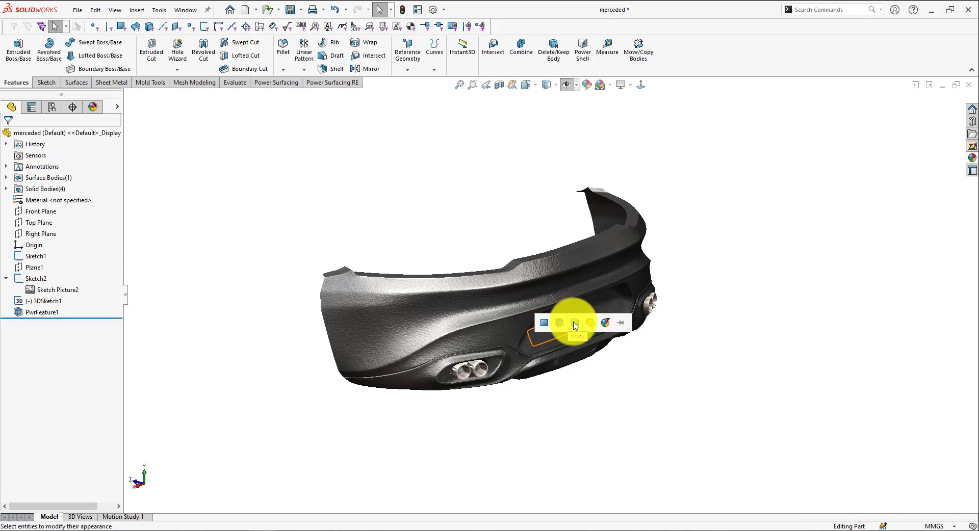
Apply the PW-MT11250 textured plastic to the bumper body and adjust its appearance settings.
left_click(973, 159)
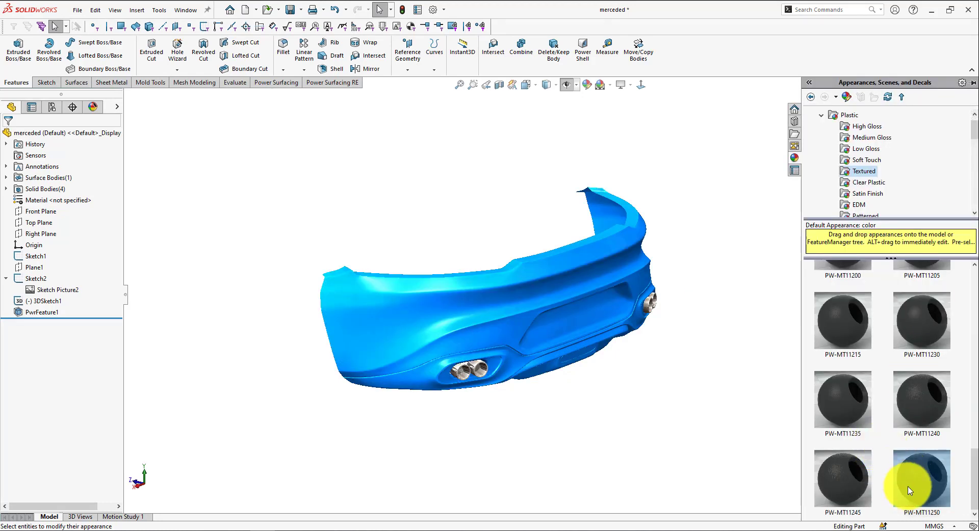
left_click_drag(907, 491, 549, 322)
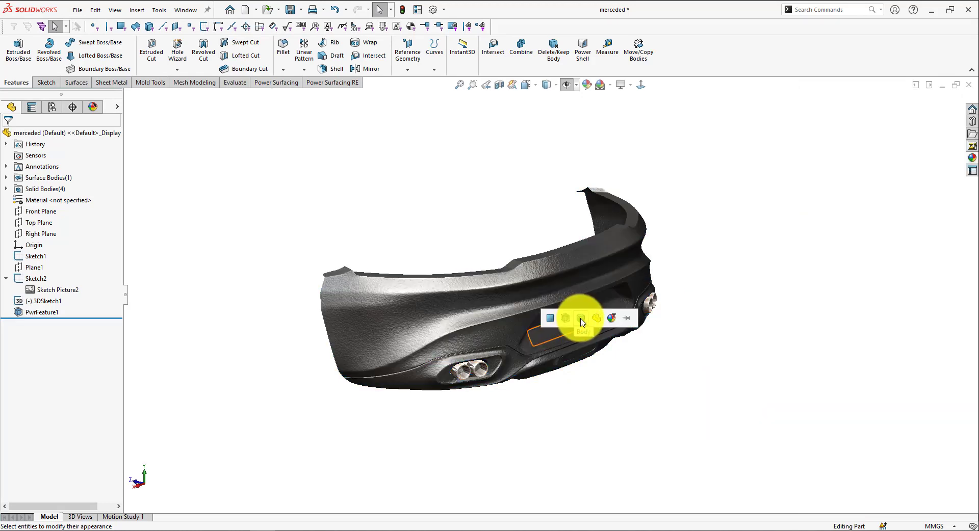
right_click(574, 315)
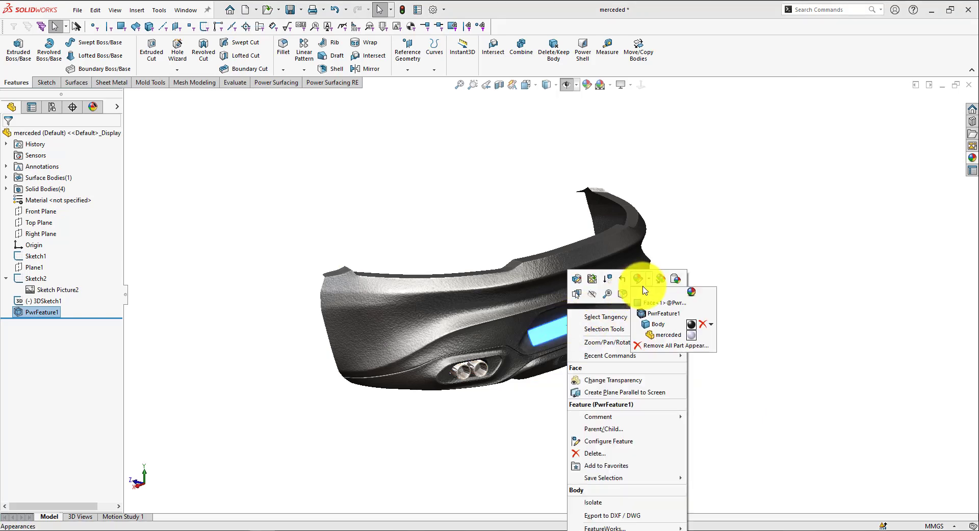
left_click(674, 333)
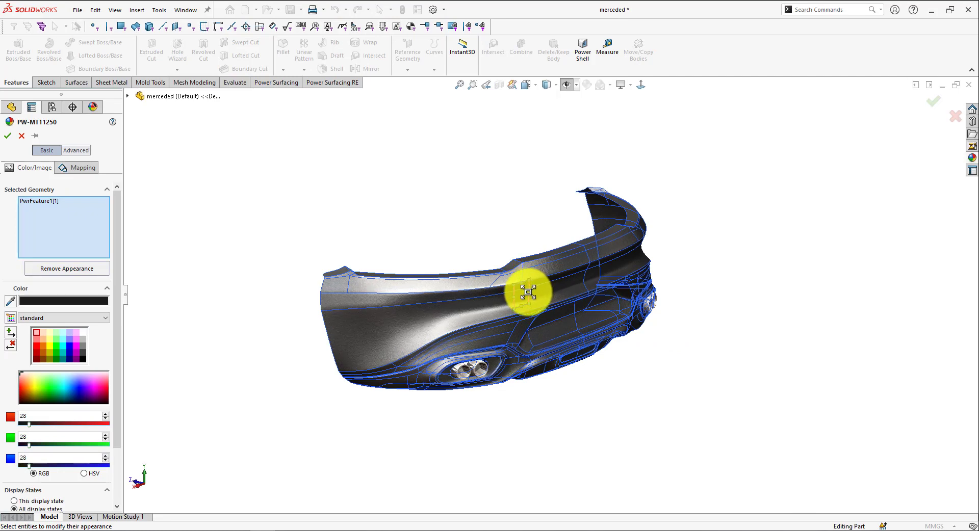
left_click(8, 136)
middle_click_drag(437, 262, 469, 220)
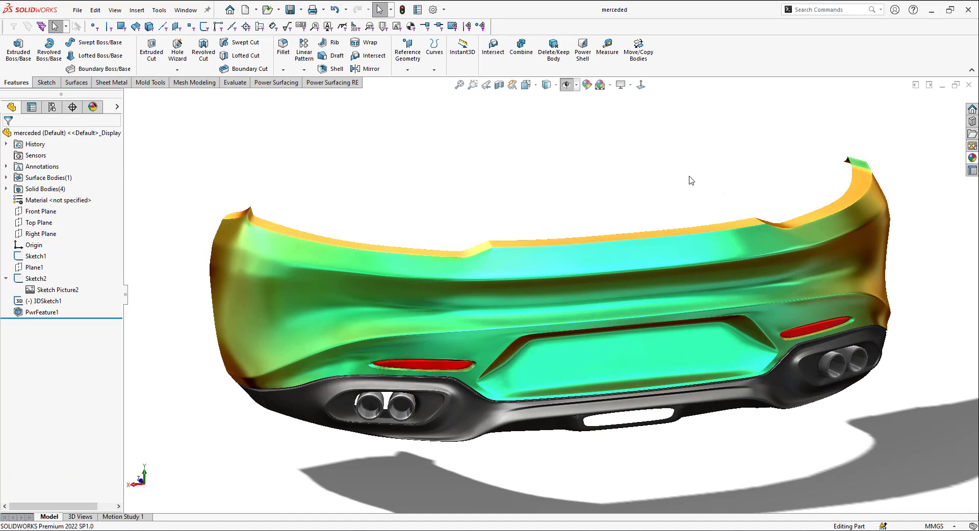
Examine the finished bumper's paint, red reflectors and dark lower band from several angles.
mouse_move(714, 185)
middle_mouse_down()
mouse_move(709, 168)
mouse_move(695, 166)
mouse_move(711, 191)
mouse_move(659, 166)
mouse_move(708, 178)
middle_mouse_up()
scroll(696, 170, "up", 3)
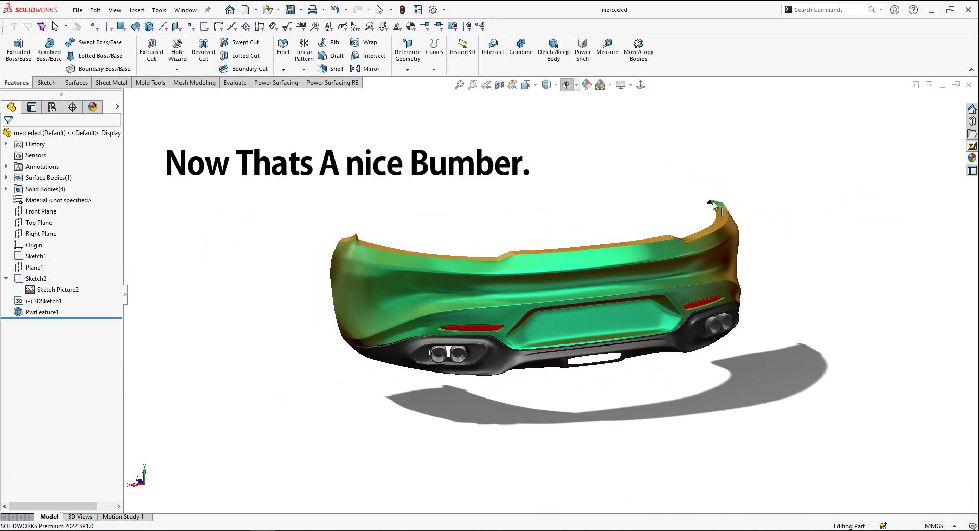
scroll(586, 328, "down", 3)
middle_click_drag(586, 329, 578, 204)
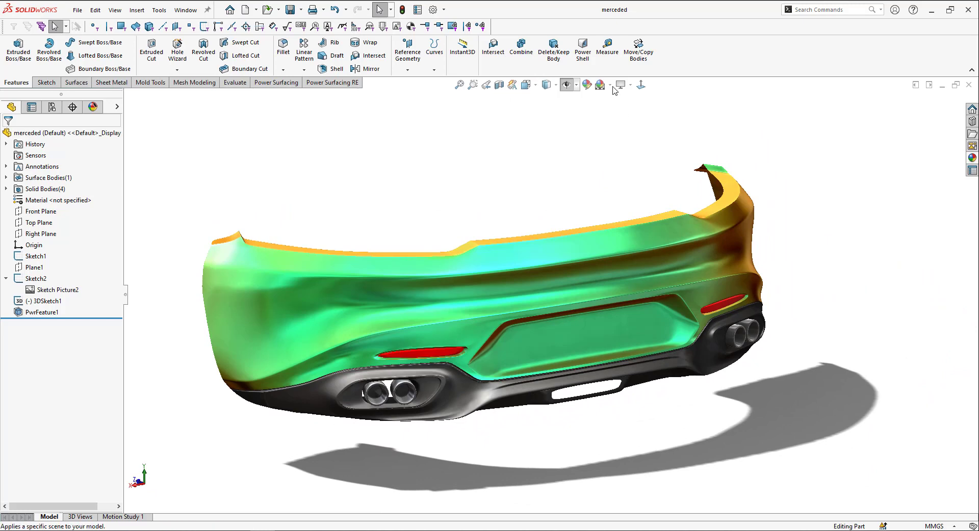
Toggle RealView graphics and apply the 3 Point Faded scene to the bumper.
left_click(619, 85)
left_click(632, 96)
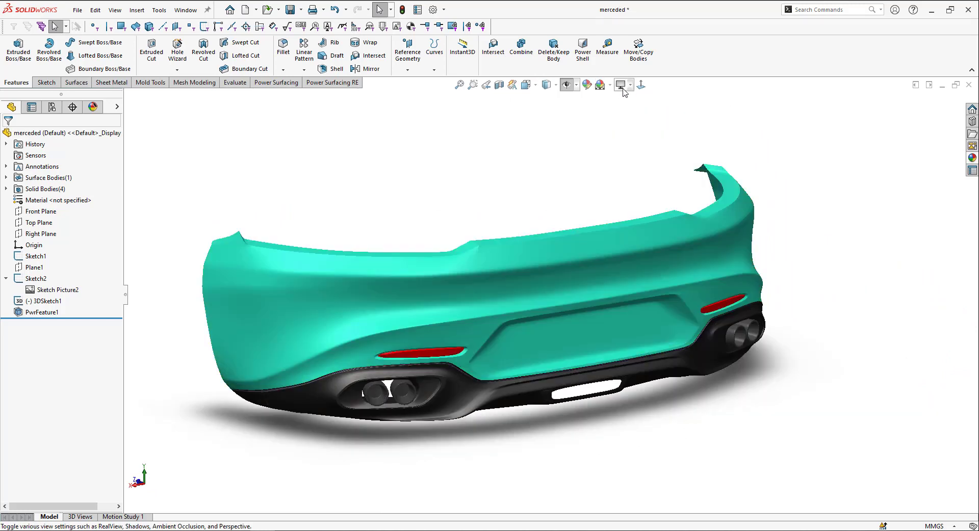
left_click(610, 85)
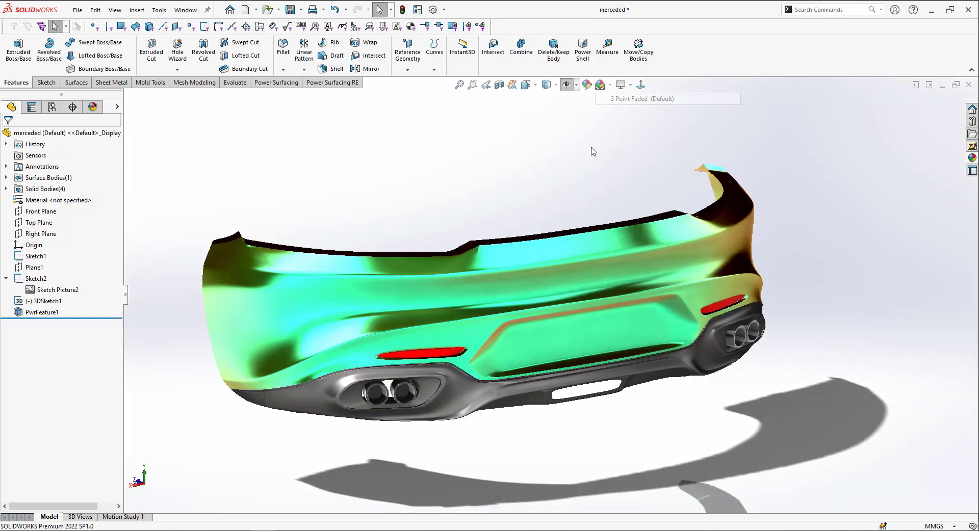
middle_click_drag(654, 389, 657, 457)
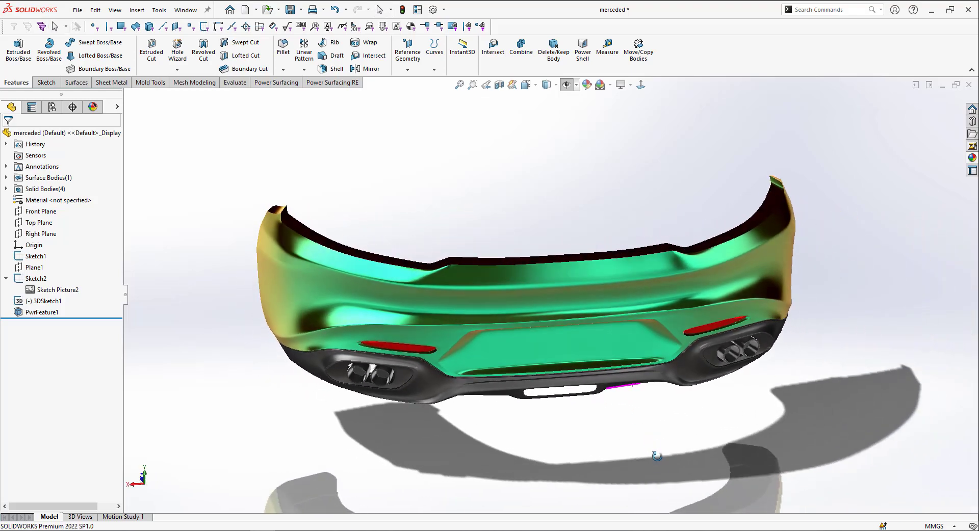
Toggle ambient occlusion and check the shading of the bumper from several angles.
middle_click_drag(733, 459, 519, 217)
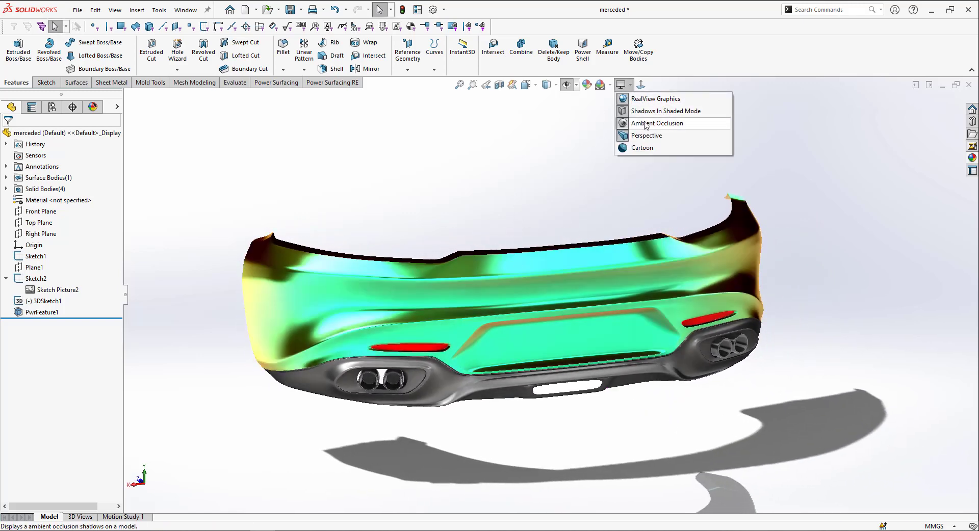
left_click(646, 124)
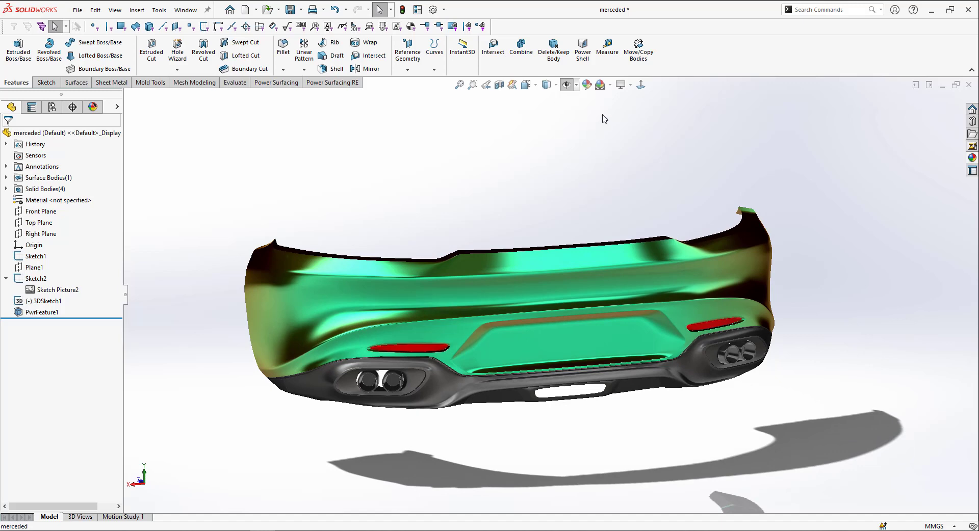
middle_click_drag(636, 391, 564, 245)
scroll(451, 313, "down", 3)
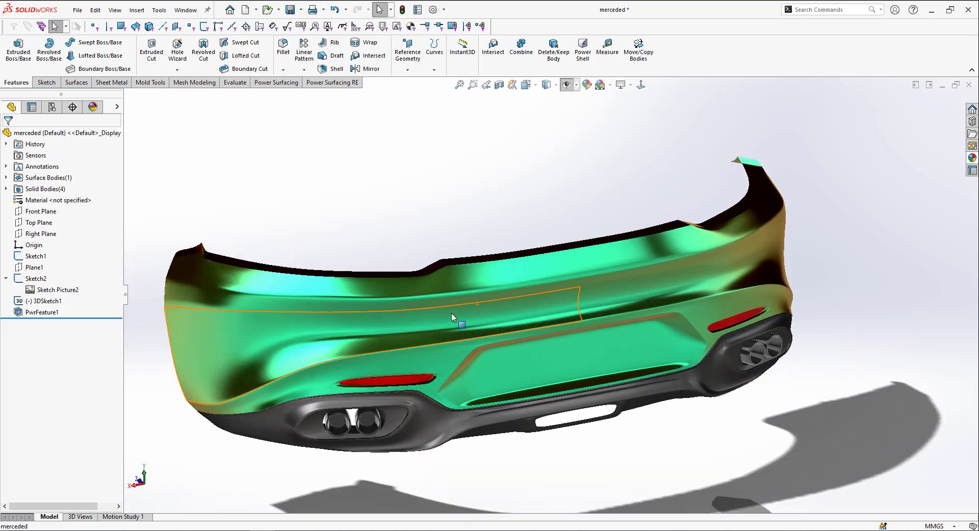
middle_click_drag(451, 313, 473, 295, "ctrl")
middle_click_drag(593, 233, 523, 167)
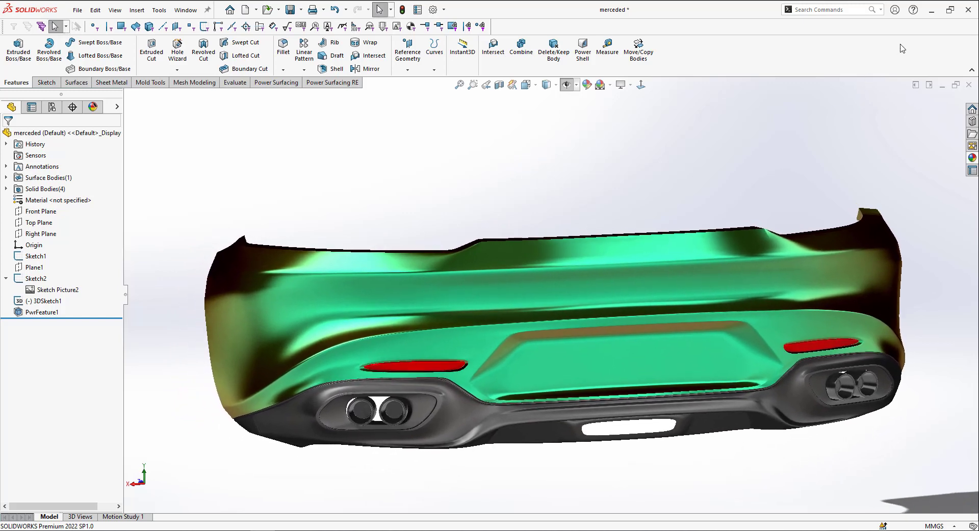
Inspect the lower band surfaces beside the exhaust opening up close and the whole bumper from all around.
mouse_move(794, 120)
middle_mouse_down()
mouse_move(763, 118)
mouse_move(792, 123)
middle_mouse_up()
scroll(464, 401, "down", 6)
mouse_move(484, 397)
middle_mouse_down()
mouse_move(514, 339)
mouse_move(575, 332)
mouse_move(478, 328)
mouse_move(564, 349)
middle_mouse_up()
scroll(564, 349, "down", 3)
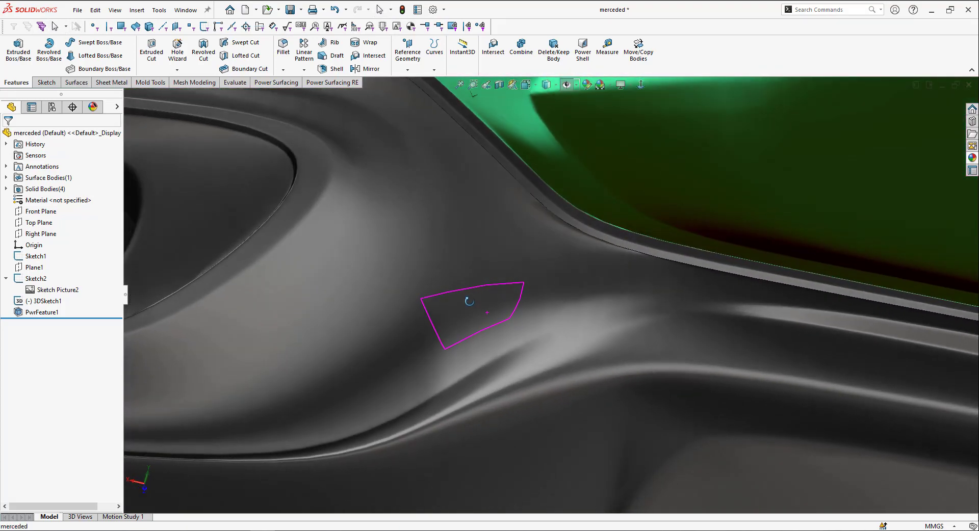
middle_click_drag(468, 302, 539, 331)
scroll(593, 357, "up", 5)
middle_click_drag(607, 341, 158, 310)
middle_click_drag(318, 359, 604, 234)
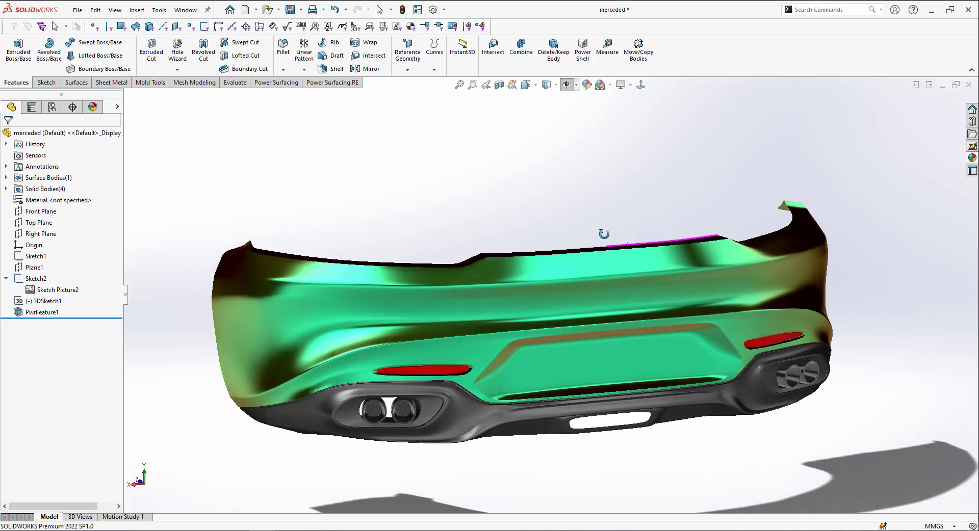